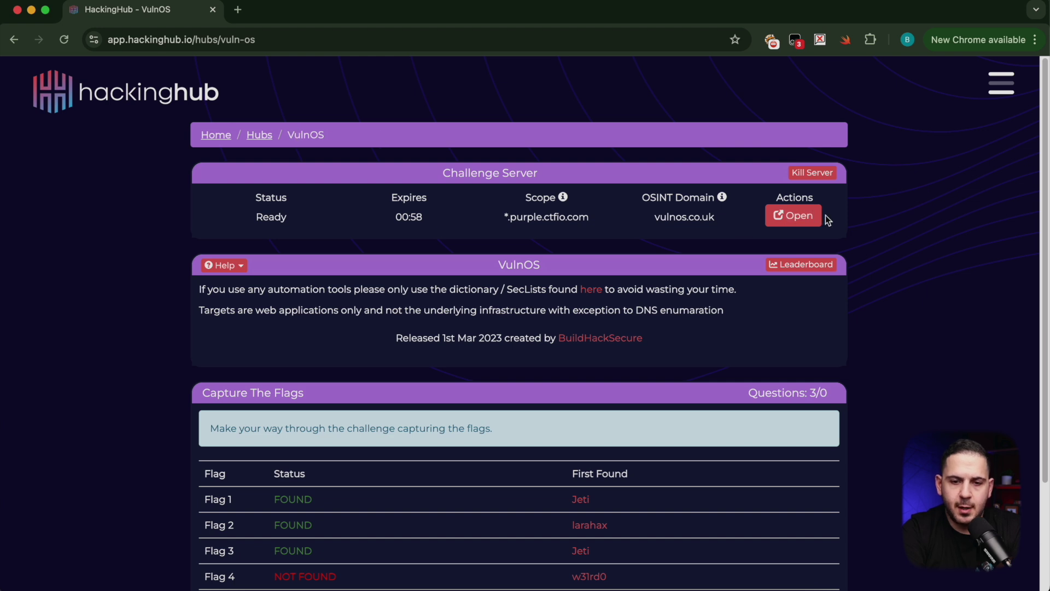
Open the challenge server's website, then switch to TextEdit and place its blank document beside the browser content
left_click(803, 220)
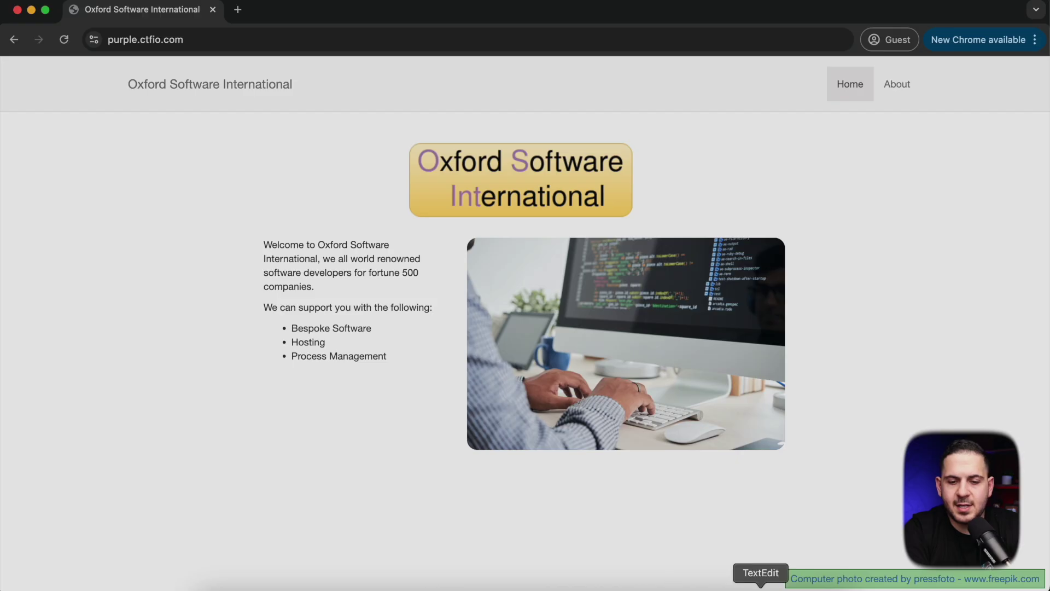
left_click(762, 586)
left_click_drag(351, 41, 878, 17)
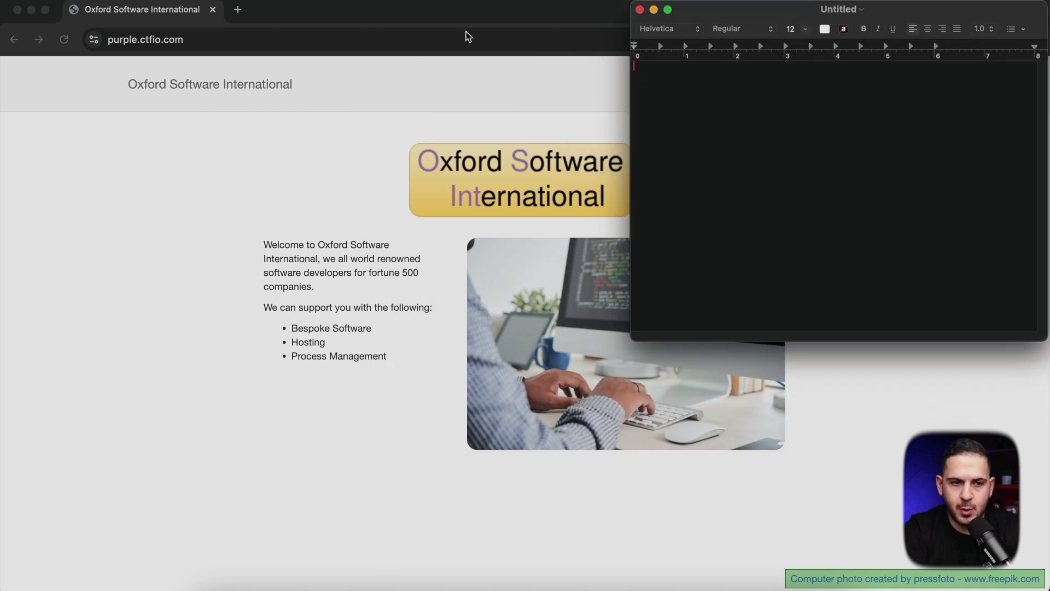
Copy the scope domain purple.ctfio.com from the HackingHub challenge page into the blank note
left_click(389, 85)
key("super+grave")
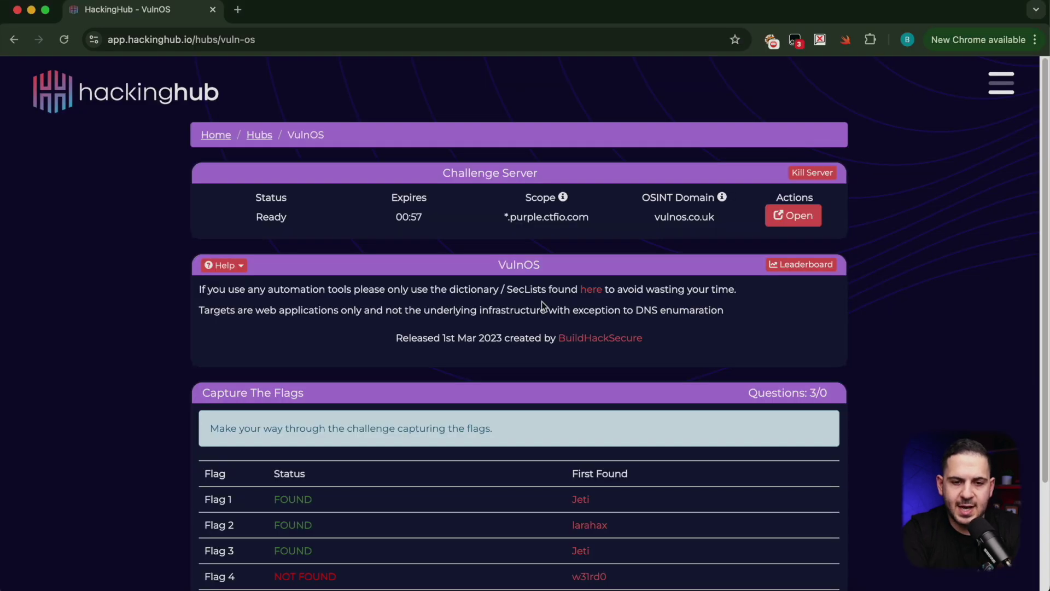
left_click_drag(510, 216, 589, 217)
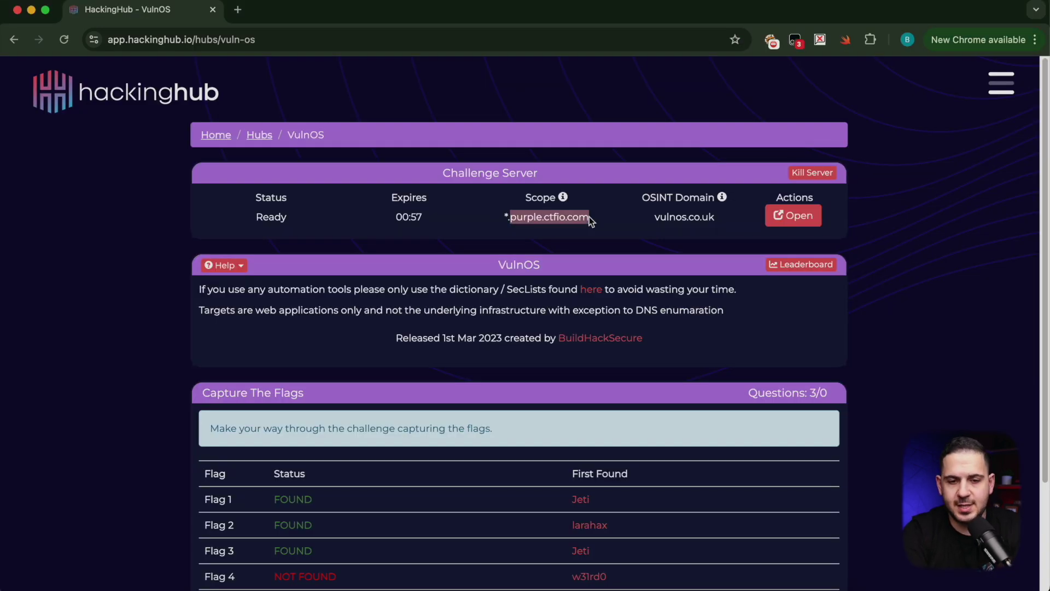
key("super+c")
key("super+Tab")
key("super+v")
key("super+z")
key("super+v")
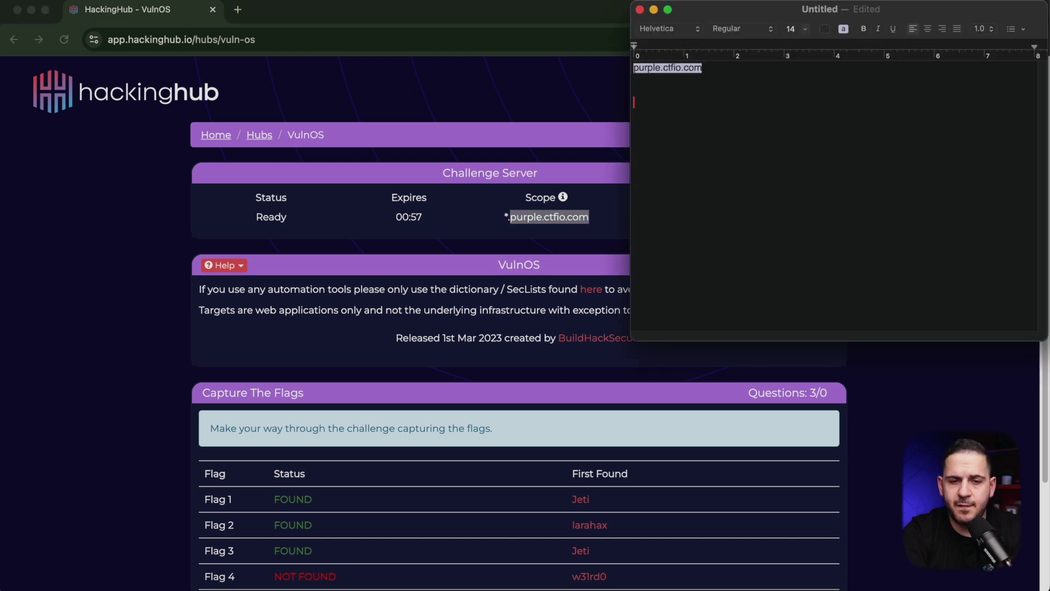
Add subdomain.purple.ctfio.com as an example line below the domain and remove the extra blank line above it
key("Return")
key("super+v")
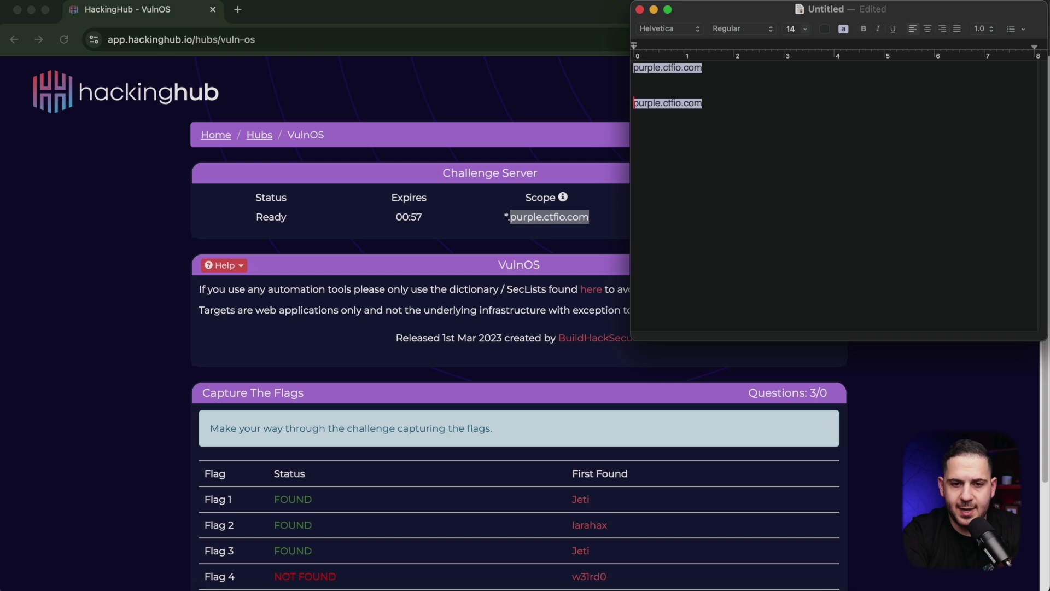
type("subdomain.")
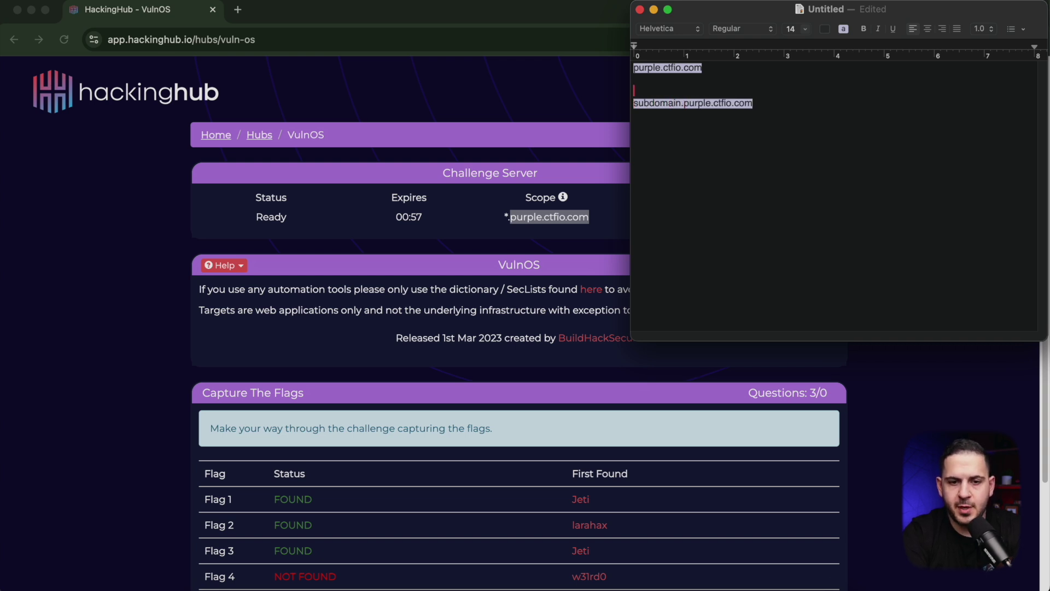
key("BackSpace")
key("Down")
key("shift+Down")
key("shift+Up")
key("shift+Up")
key("Down")
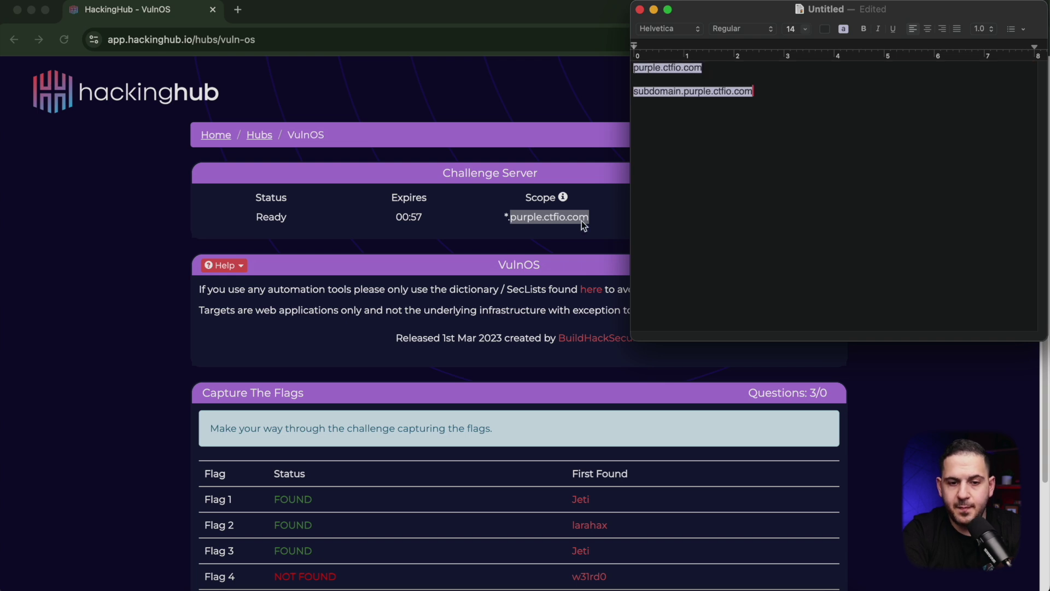
Return to the HackingHub challenge page and select the OSINT domain vulnos.co.uk
key("super+Tab")
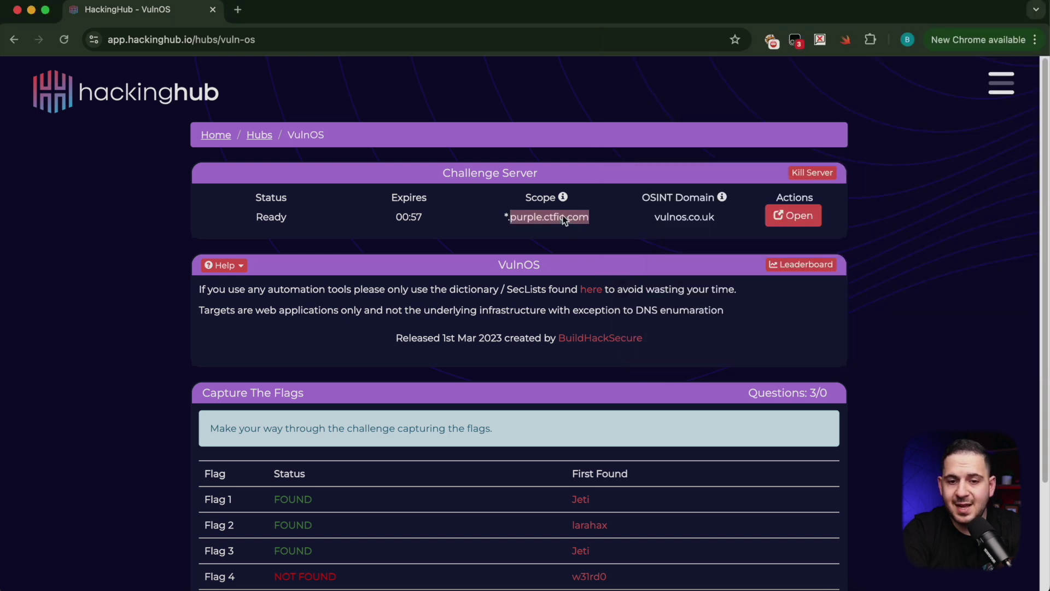
left_click(687, 220)
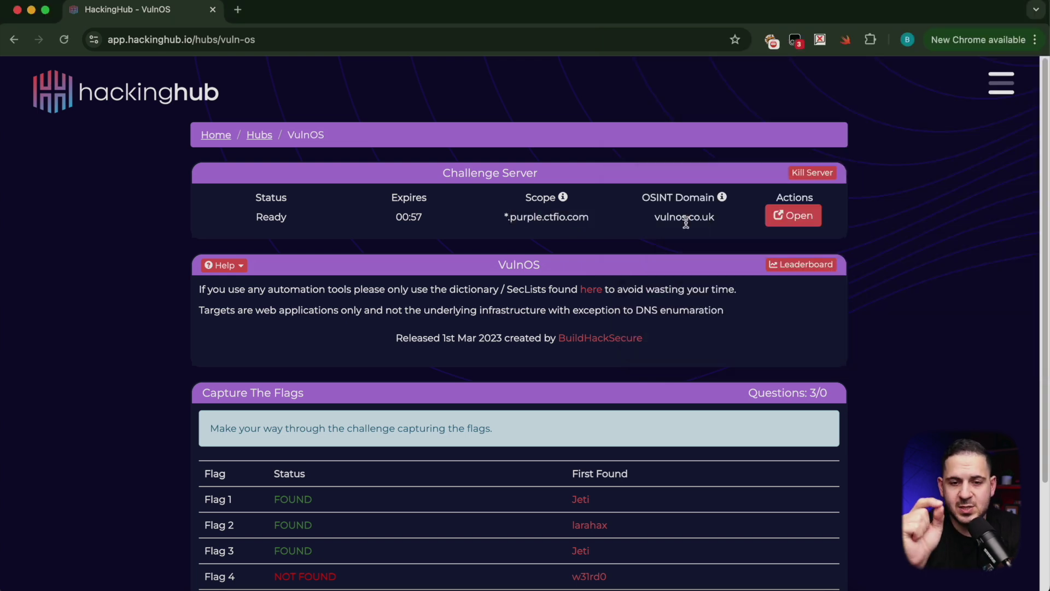
double_click(686, 219)
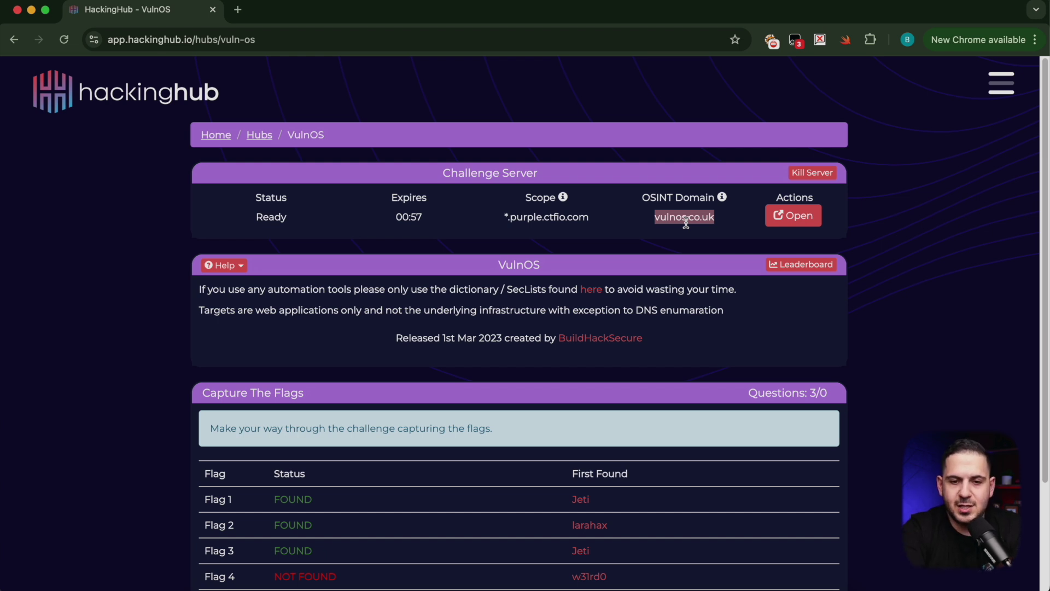
Delete the subdomain.purple.ctfio.com line from the TextEdit note
key("super+Tab")
key("Return")
key("Return")
key("Return")
key("Up")
key("Up")
key("Up")
key("shift+super+Right")
key("BackSpace")
key("Down")
key("Down")
key("Down")
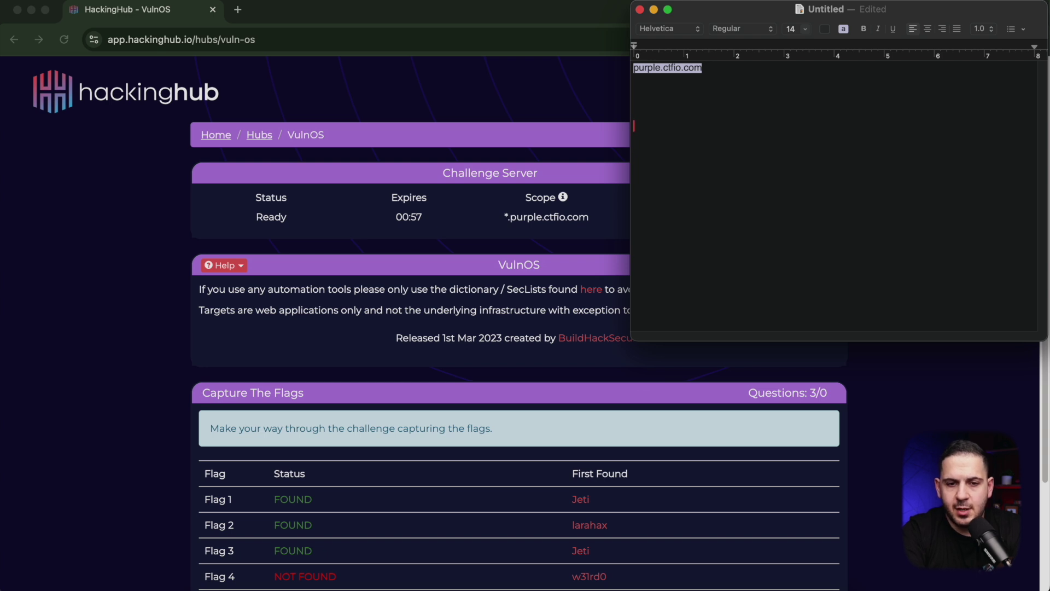
Add the heading "Domains:" above purple.ctfio.com in the note
key("Return")
key("Up")
type("Subdomai")
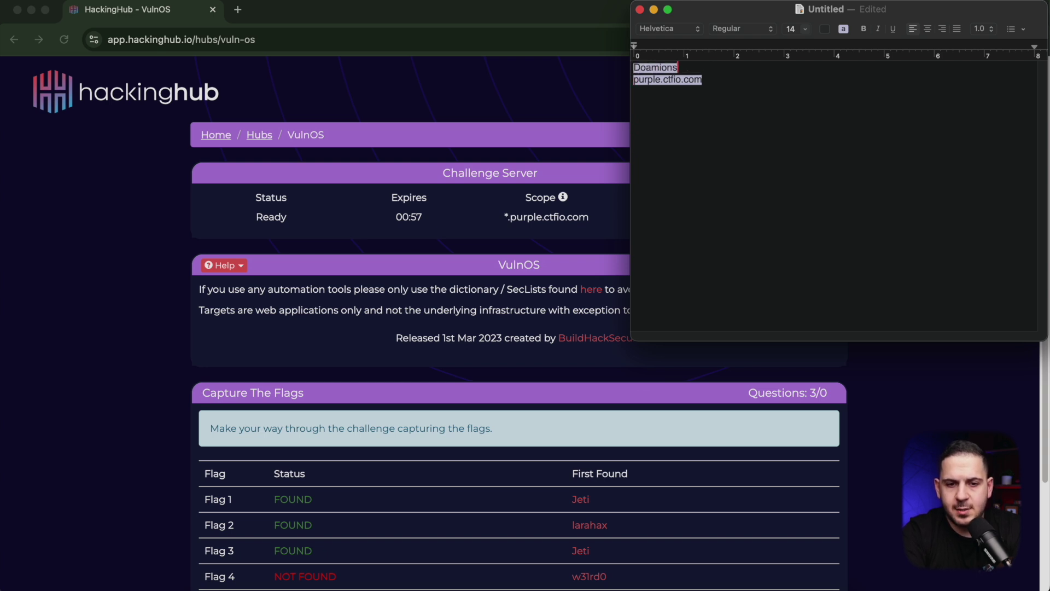
key("alt+BackSpace")
type("Domains:")
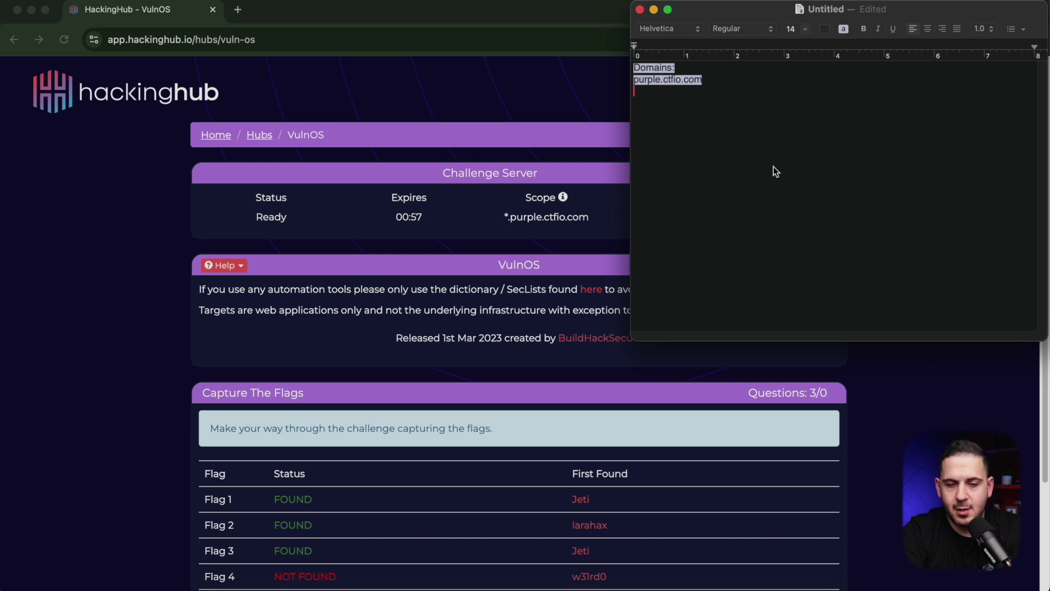
Add vulnos.co.uk under purple.ctfio.com in the note's domain list, without a trailing slash
left_click(484, 38)
type("vulnos.co.uk")
key("super+a")
key("super+x")
key("super+Tab")
key("super+v")
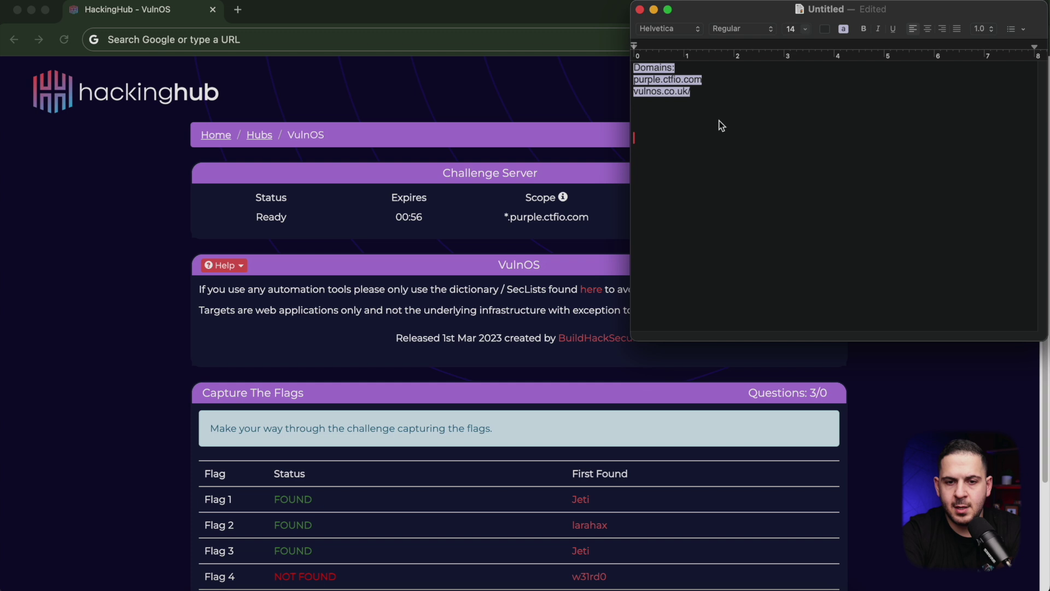
left_click(719, 118)
key("BackSpace")
key("BackSpace")
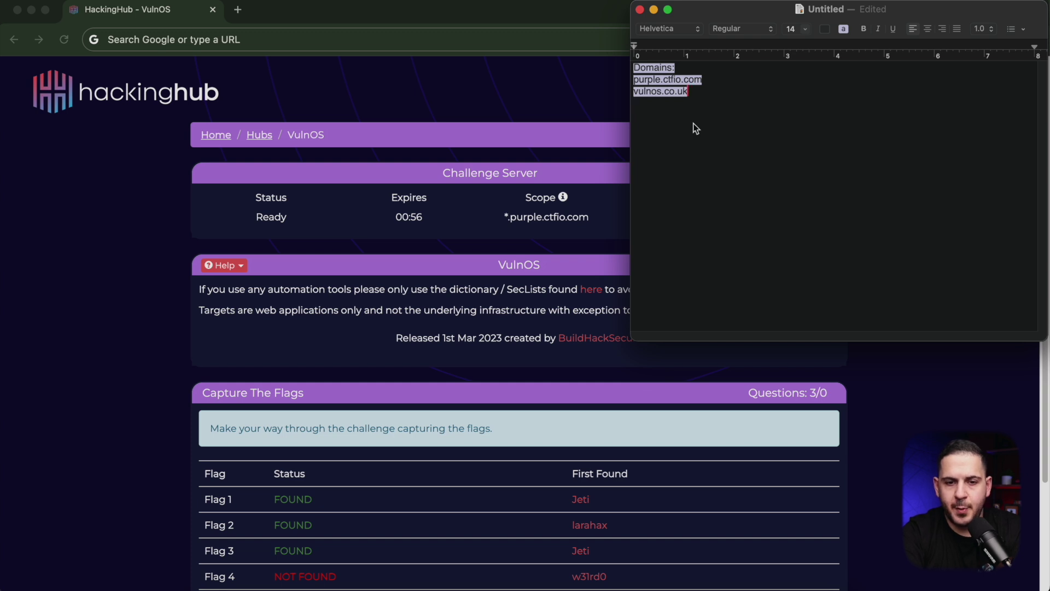
Switch to the Oxford Software International site in the browser and copy the homepage computer photo's image address
left_click(470, 26)
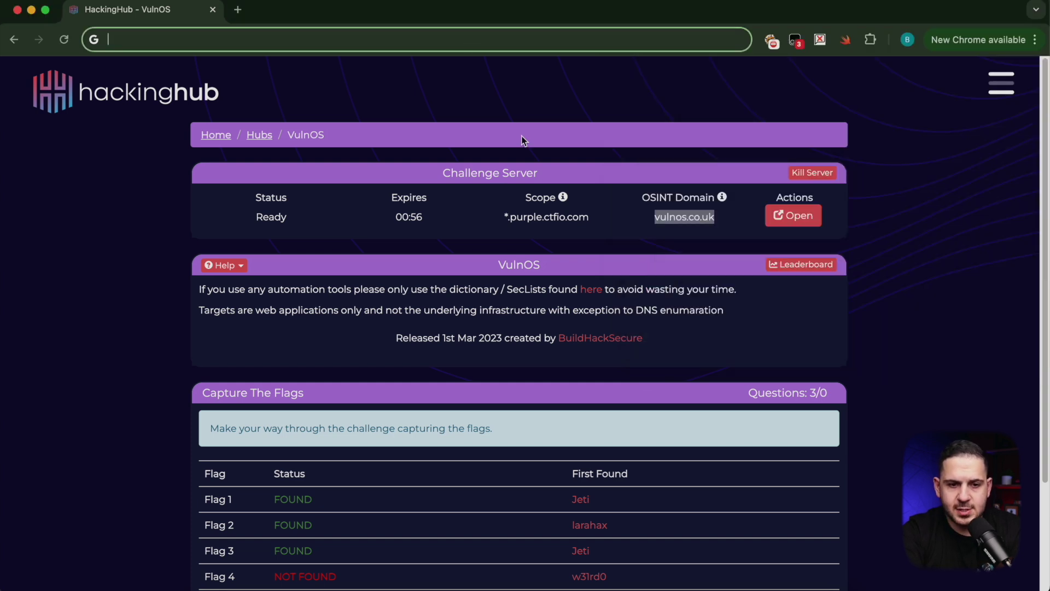
key("super+grave")
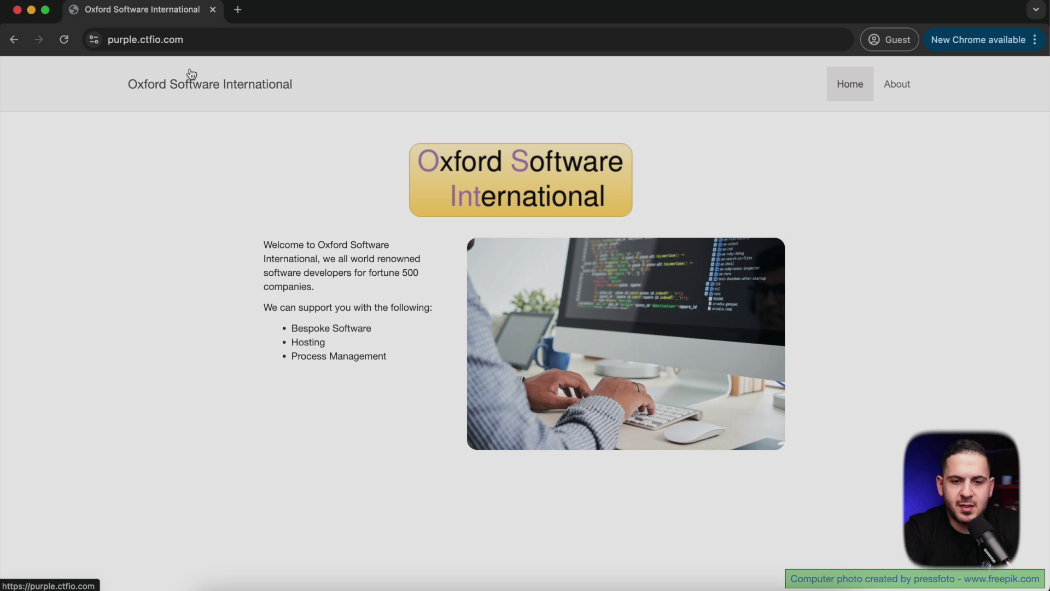
right_click(565, 327)
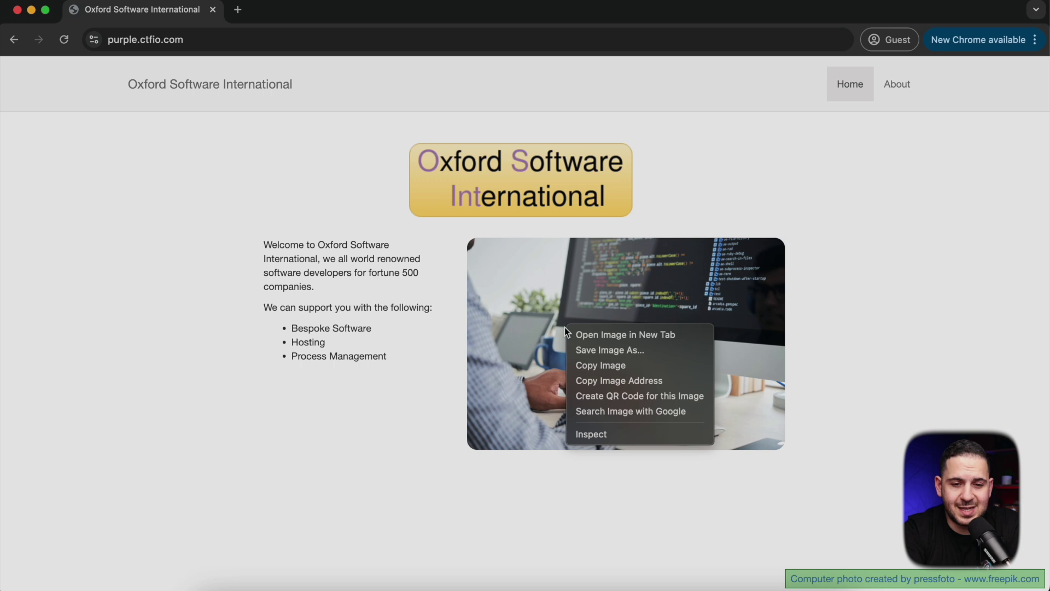
left_click(602, 383)
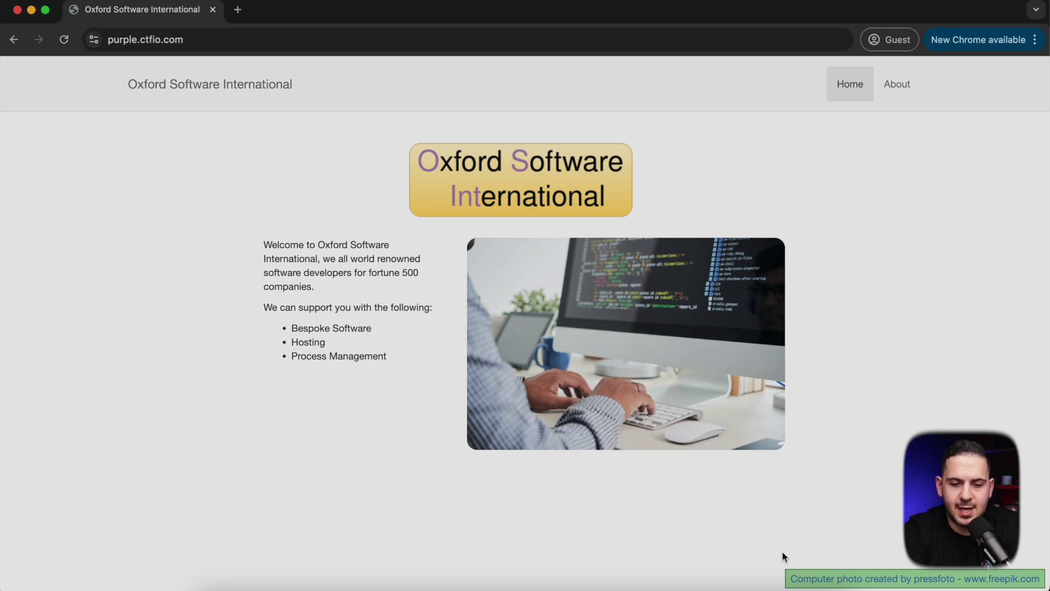
left_click(761, 585)
type("Images")
key("Return")
key("Return")
key("super+v")
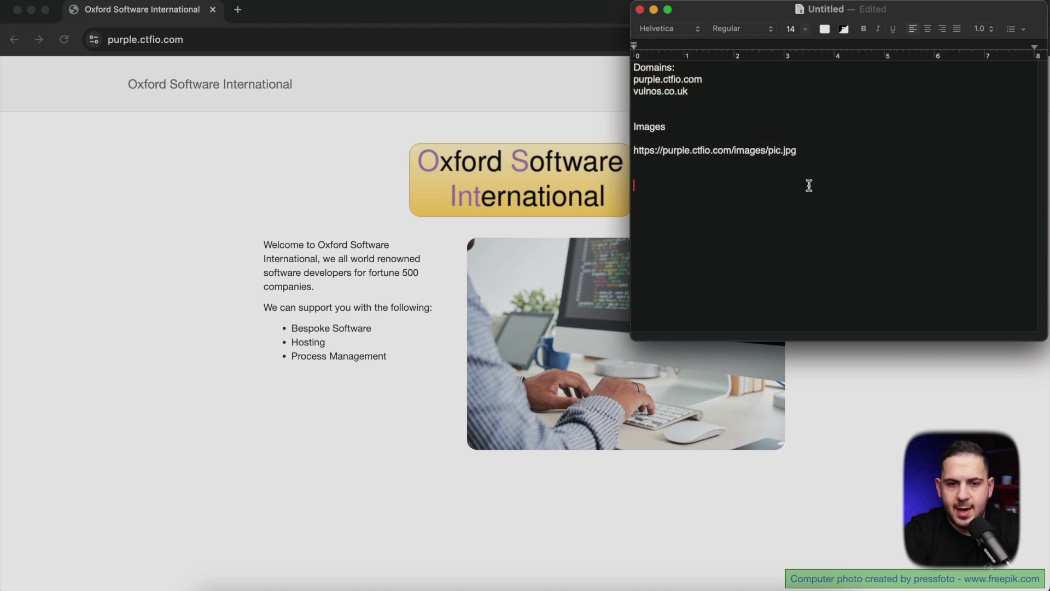
key("Up")
key("Up")
key("Up")
key("BackSpace")
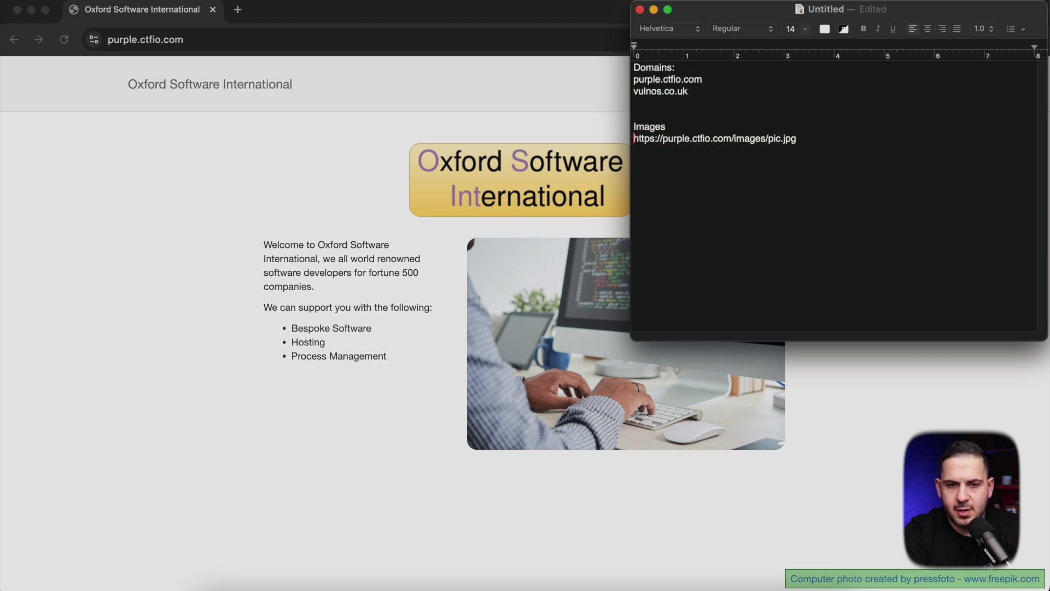
Prefix the Domains and Images headings in the note with "#"
type("#")
left_click(634, 162)
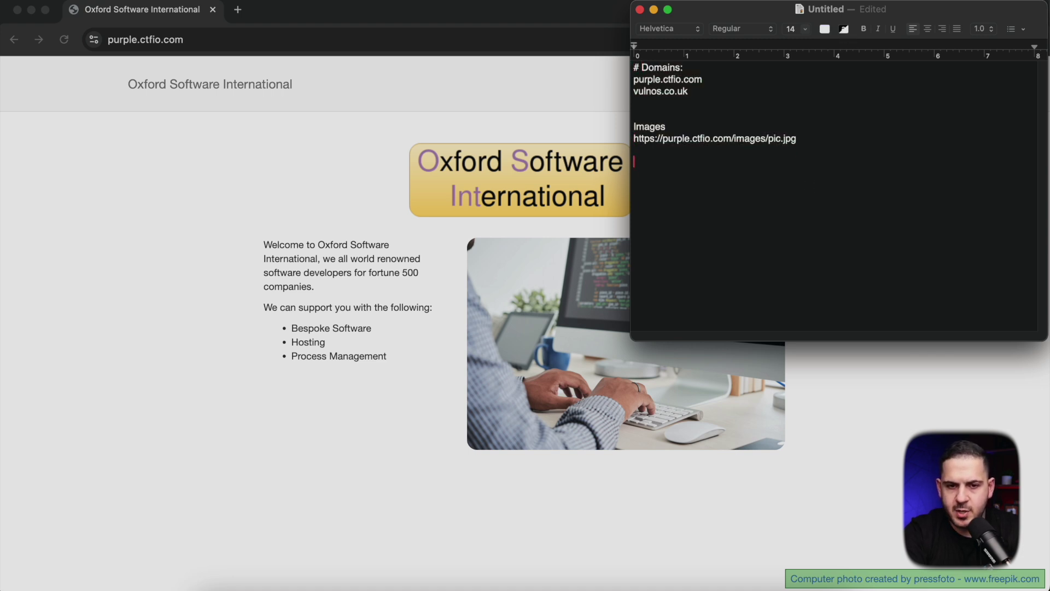
type("#")
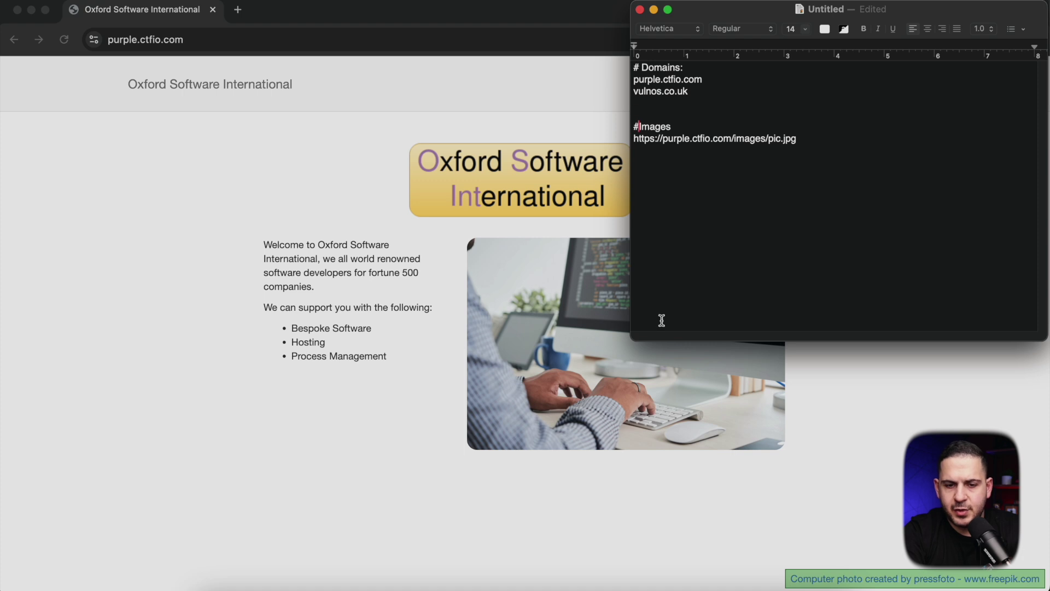
Open the homepage's computer photo in its own tab, magnify it to examine the monitor's contents, and close that tab
right_click(597, 343)
left_click(623, 351)
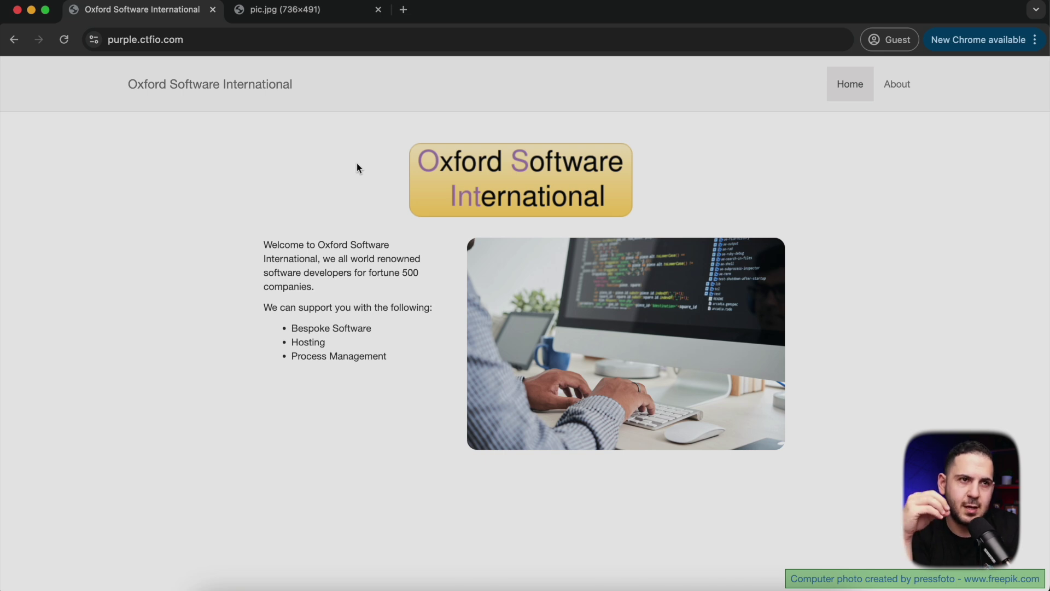
key("ctrl+Tab")
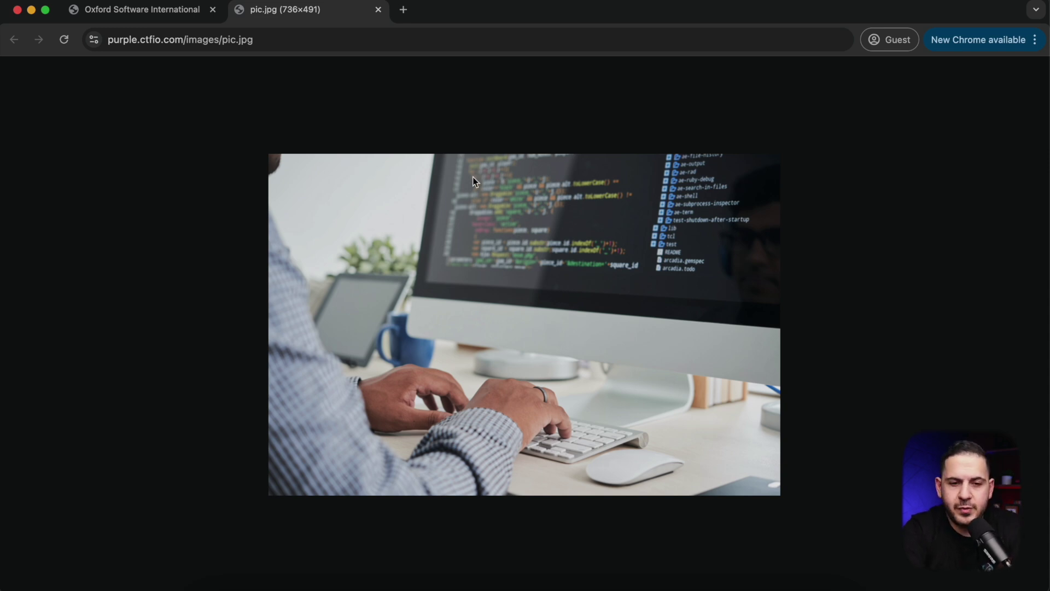
scroll(476, 175, "up", 3)
scroll(489, 201, "up", 3)
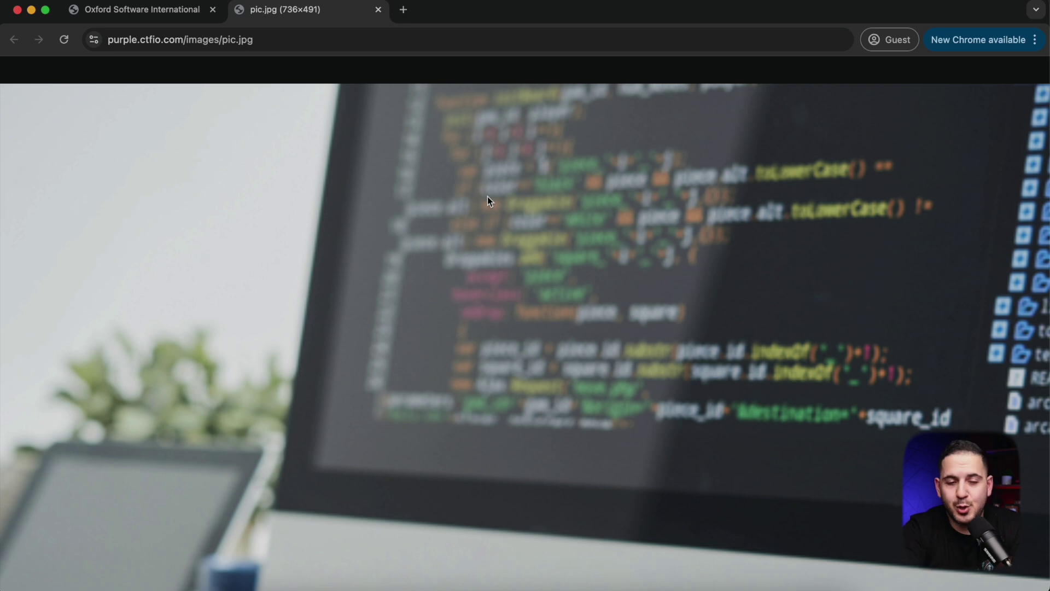
scroll(537, 222, "right", 3)
scroll(537, 222, "up", 2)
scroll(537, 222, "right", 8)
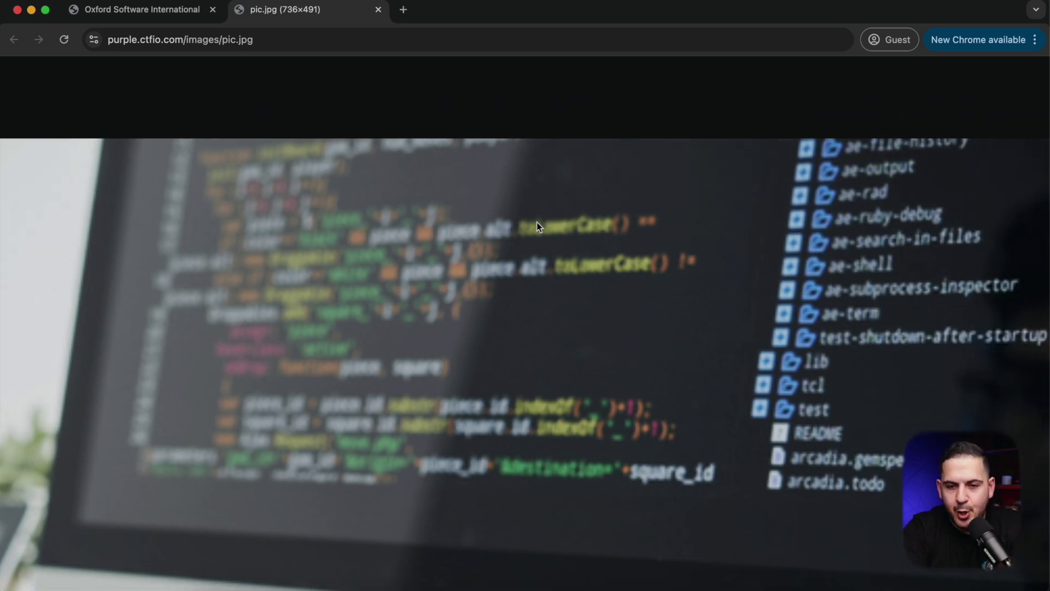
scroll(541, 280, "up", 3)
scroll(540, 277, "down", 3)
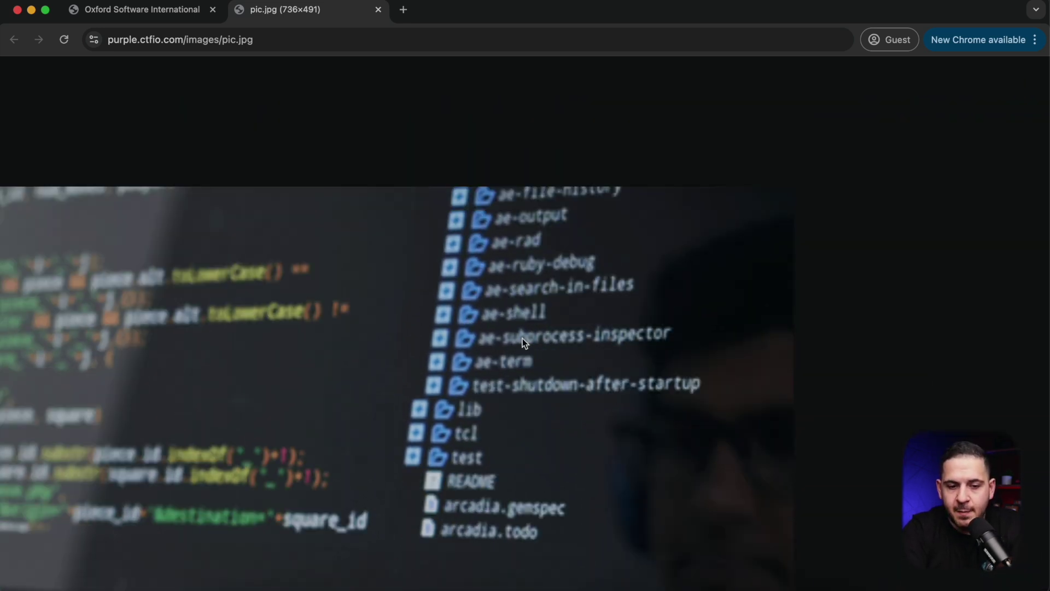
scroll(479, 383, "down", 5)
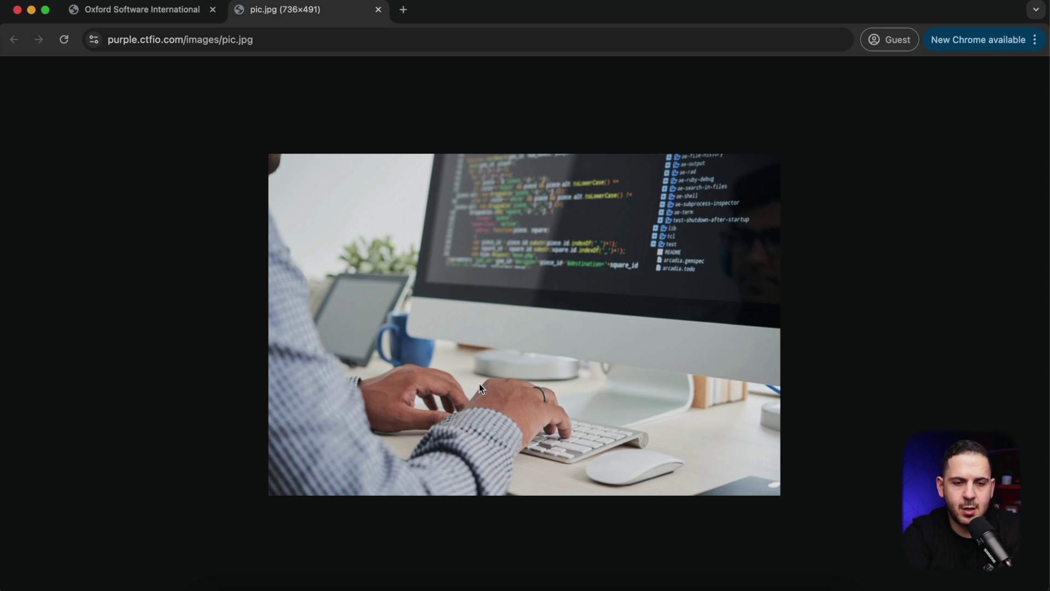
key("super+w")
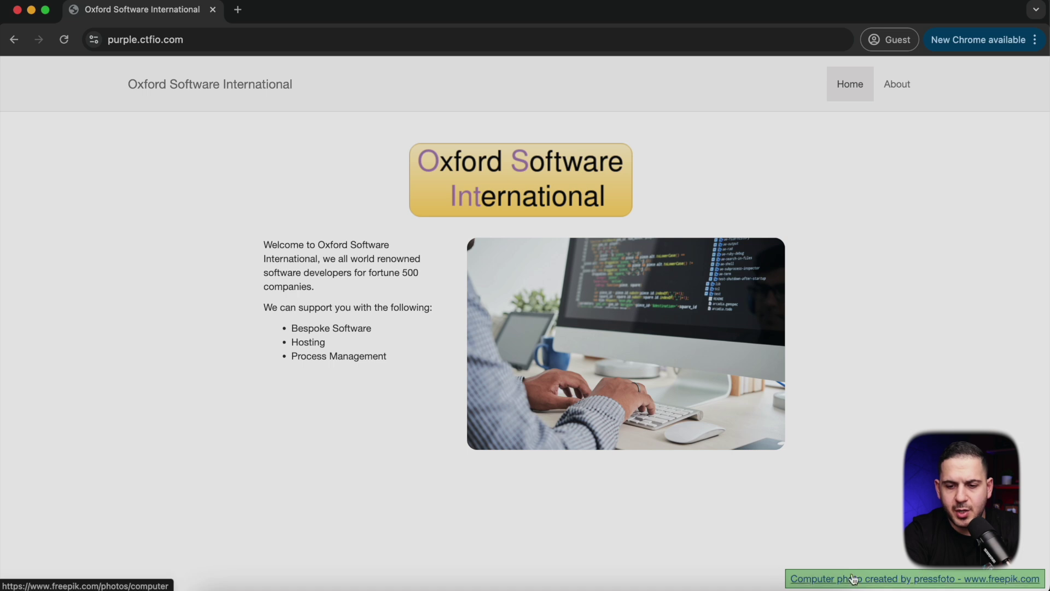
Open the site's About page and select the founder's name in the first paragraph
left_click(911, 88)
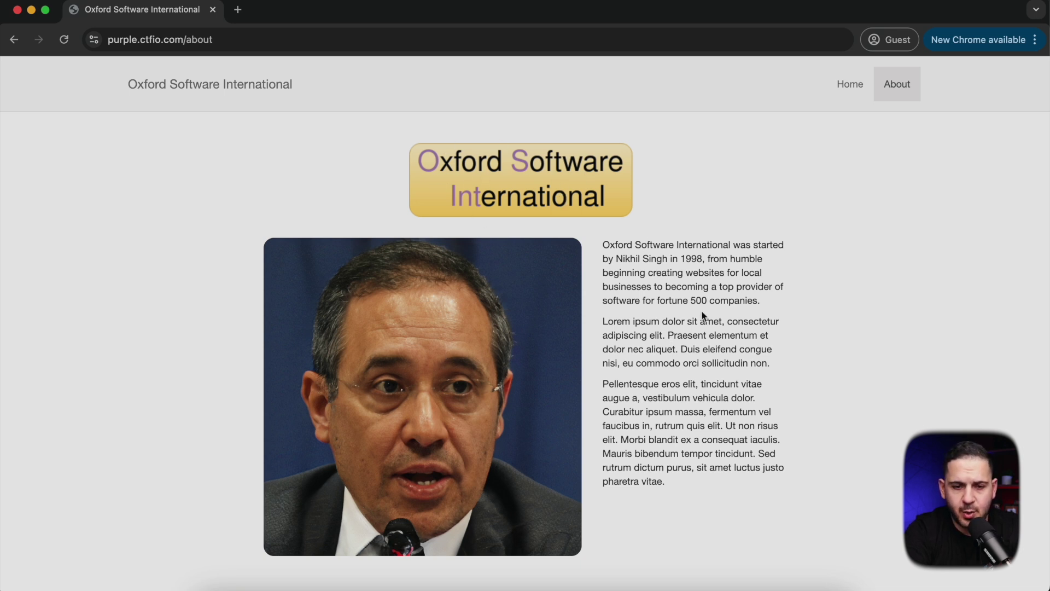
left_click_drag(668, 260, 618, 259)
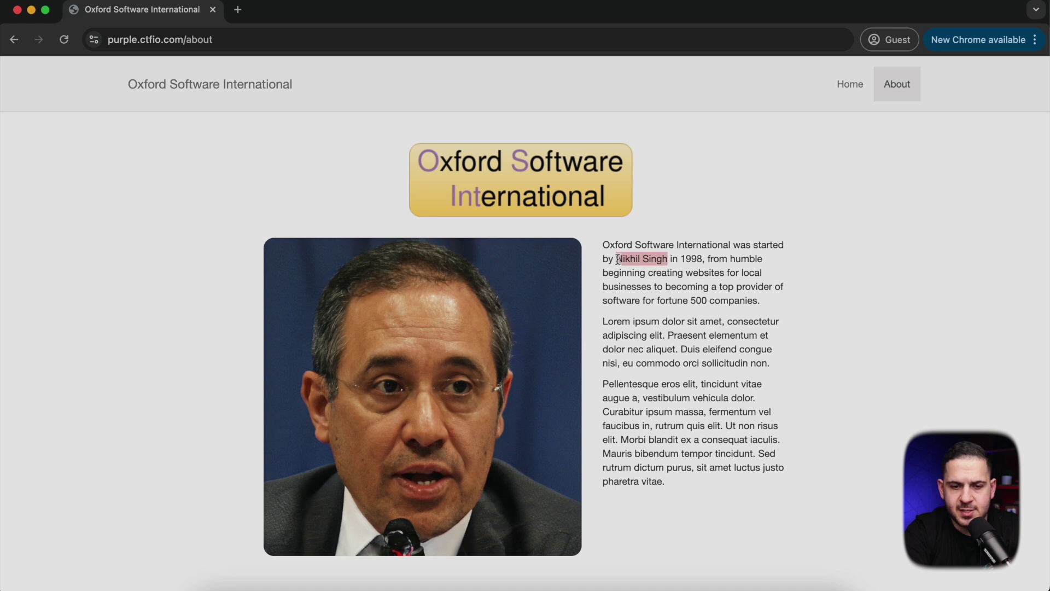
Add the heading "Persons:" below the image link in the TextEdit note
key("super+Tab")
key("Down")
key("Down")
key("Down")
key("Down")
key("Down")
key("Down")
key("Down")
key("Up")
key("Up")
type("P")
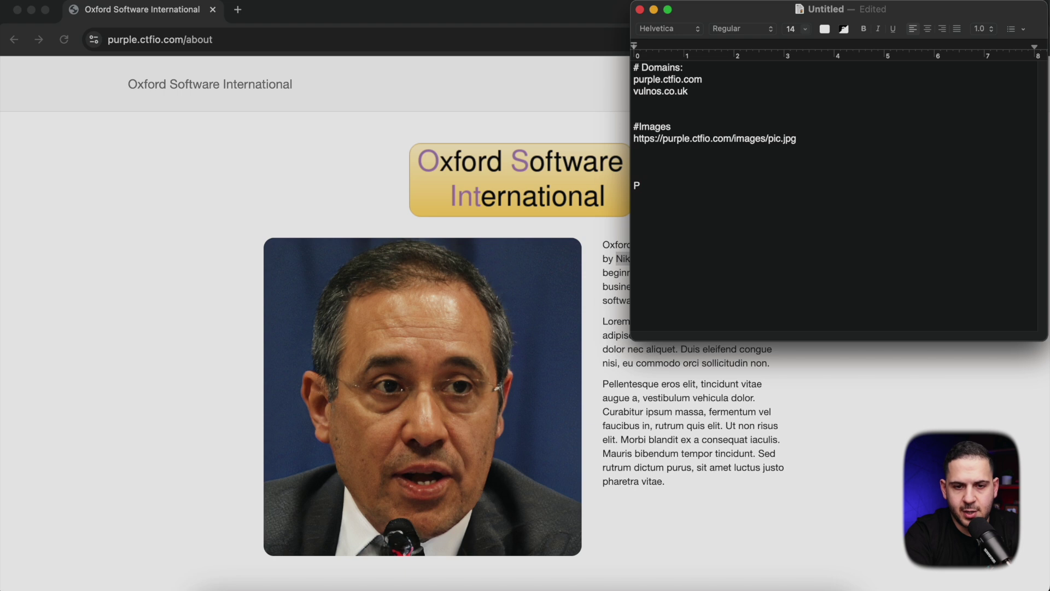
type("ersons:")
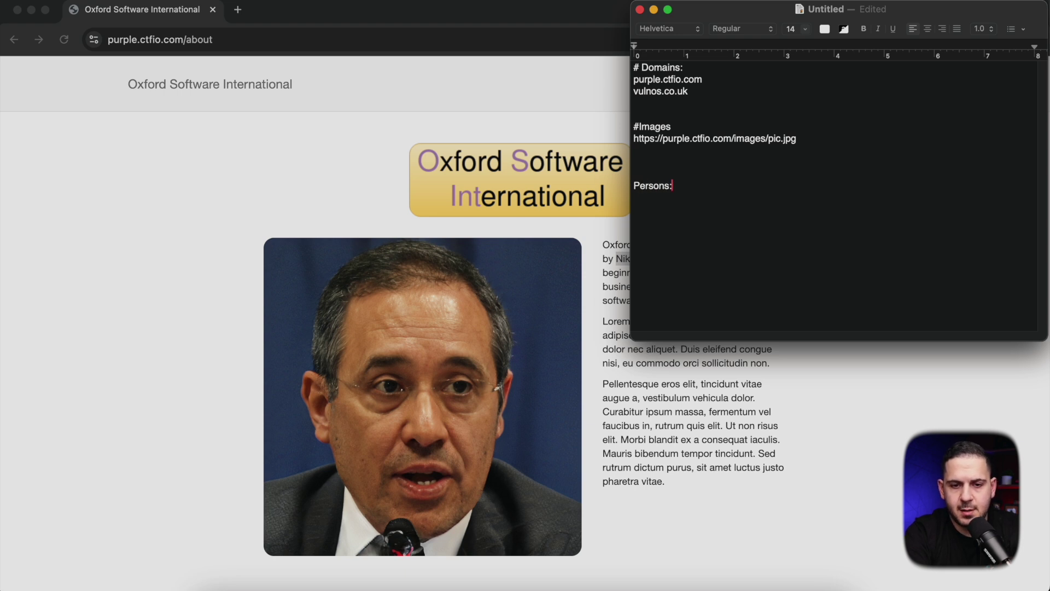
Paste the founder's name below the "Persons:" heading and prefix it with "- "
key("Return")
key("super+v")
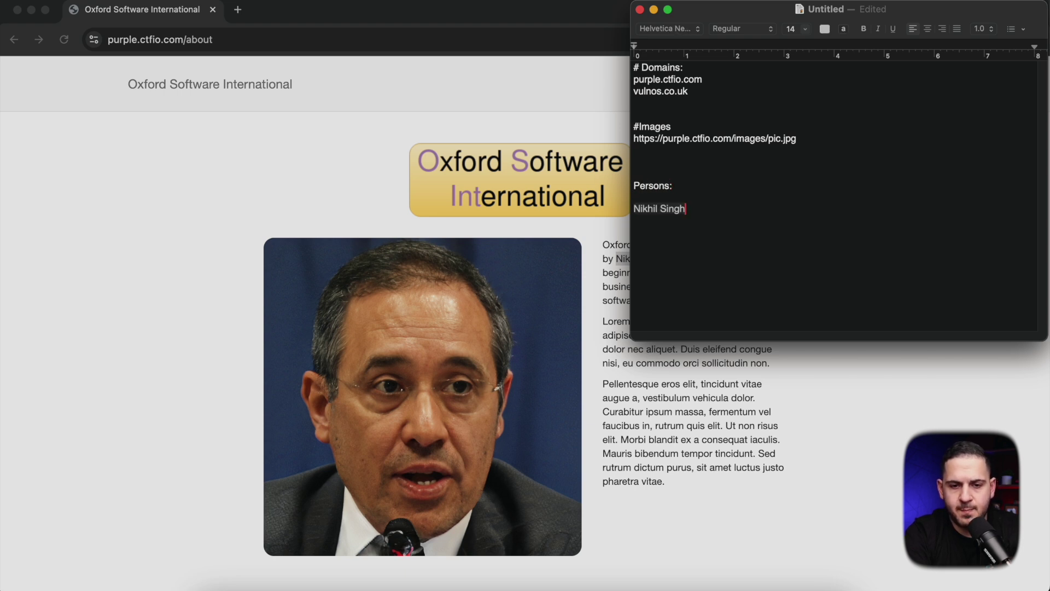
left_click(634, 208)
type("-")
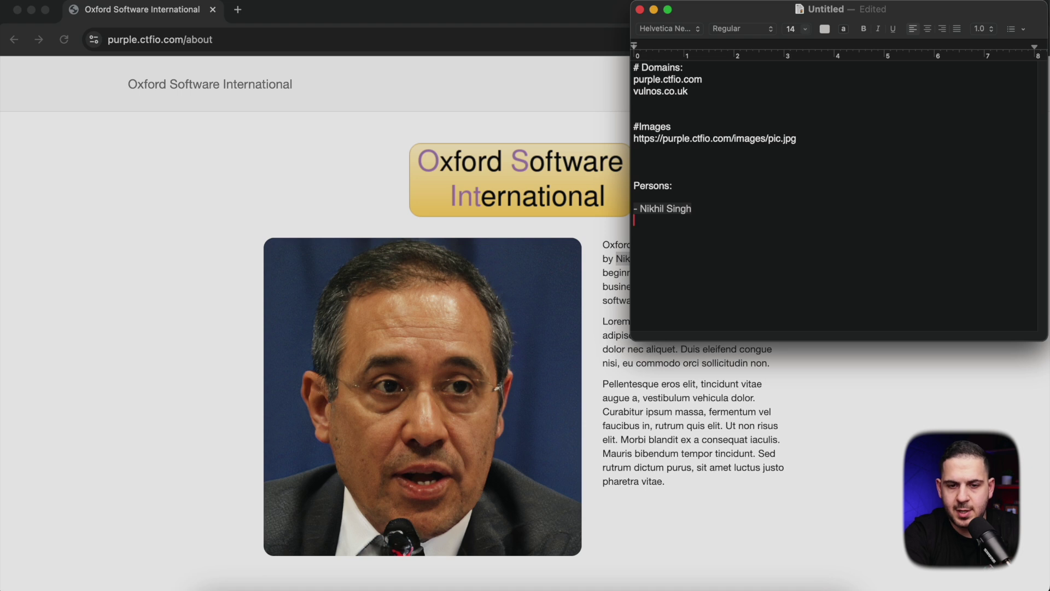
Copy the founding year 1998 from the About page into the note under a new heading "Important Dates:"
key("super+Tab")
double_click(690, 259)
key("super+c")
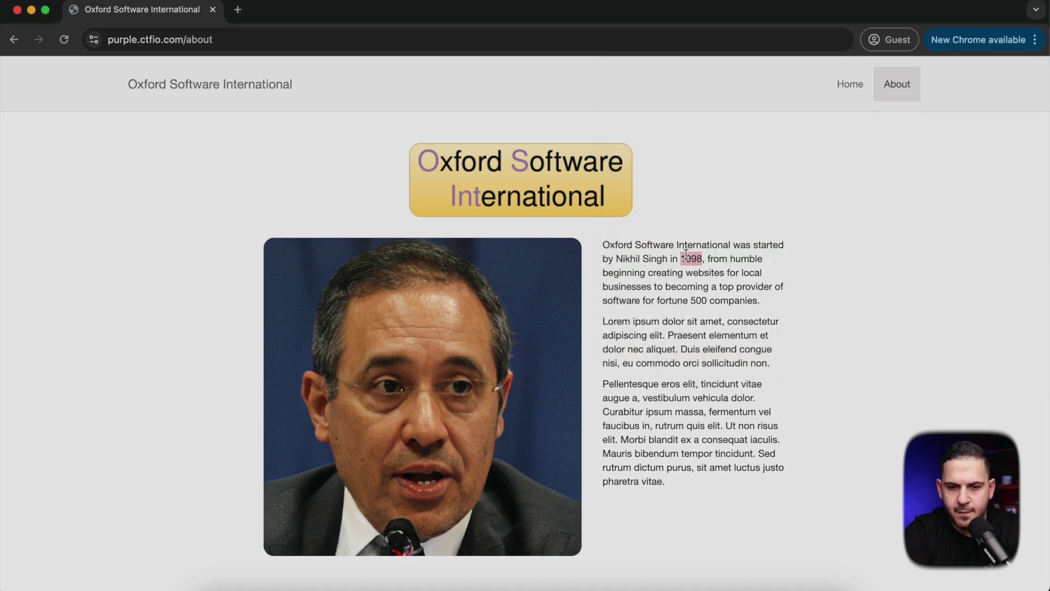
key("super+Tab")
key("Return")
key("Return")
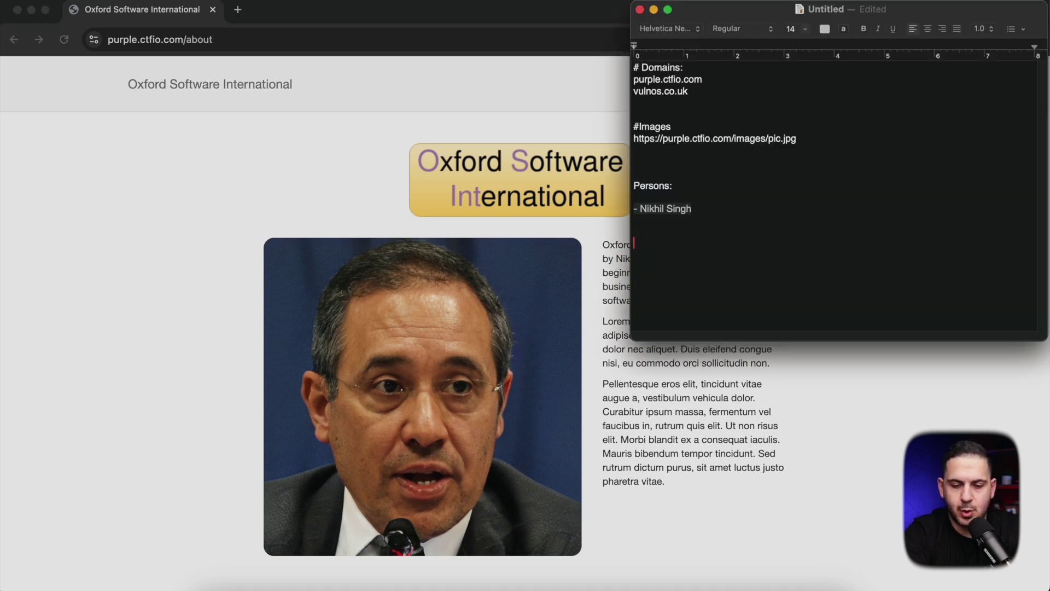
type("Important:")
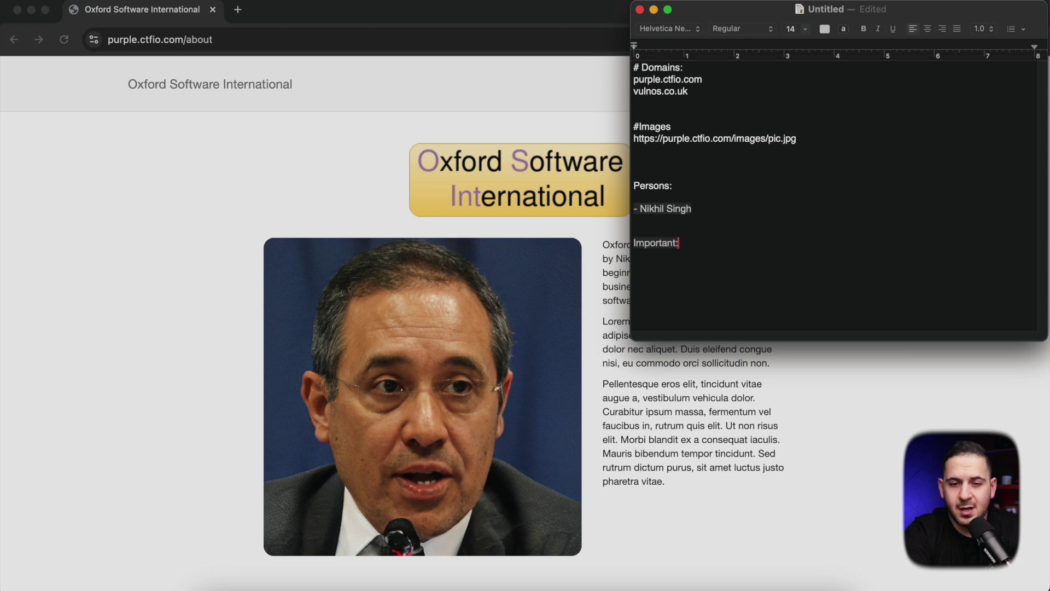
key("super+v")
left_click(676, 242)
type("Dates")
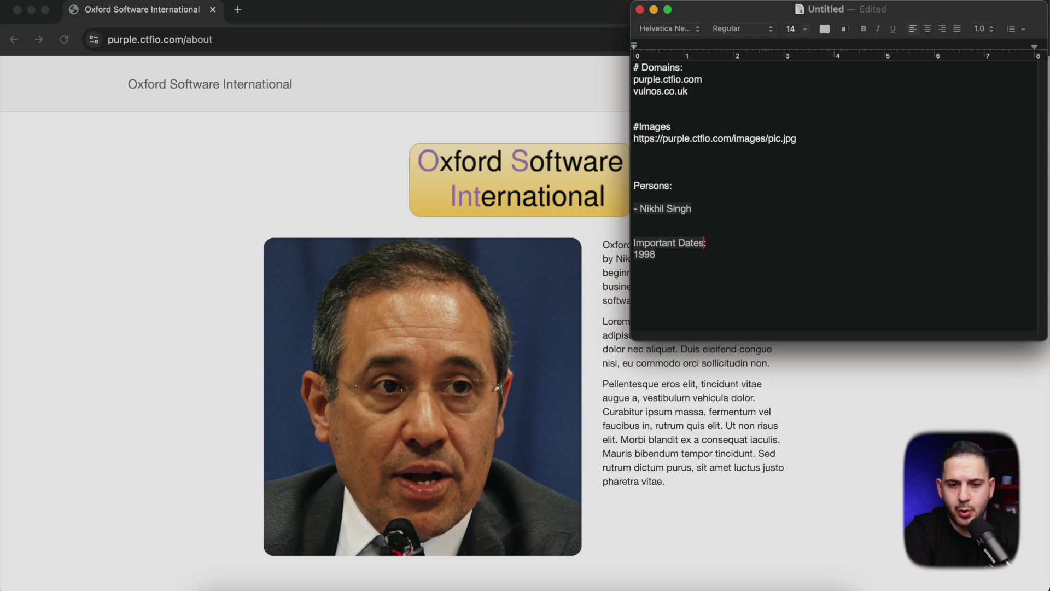
Annotate the 1998 entry in the note with "-> Company"
type("-> c")
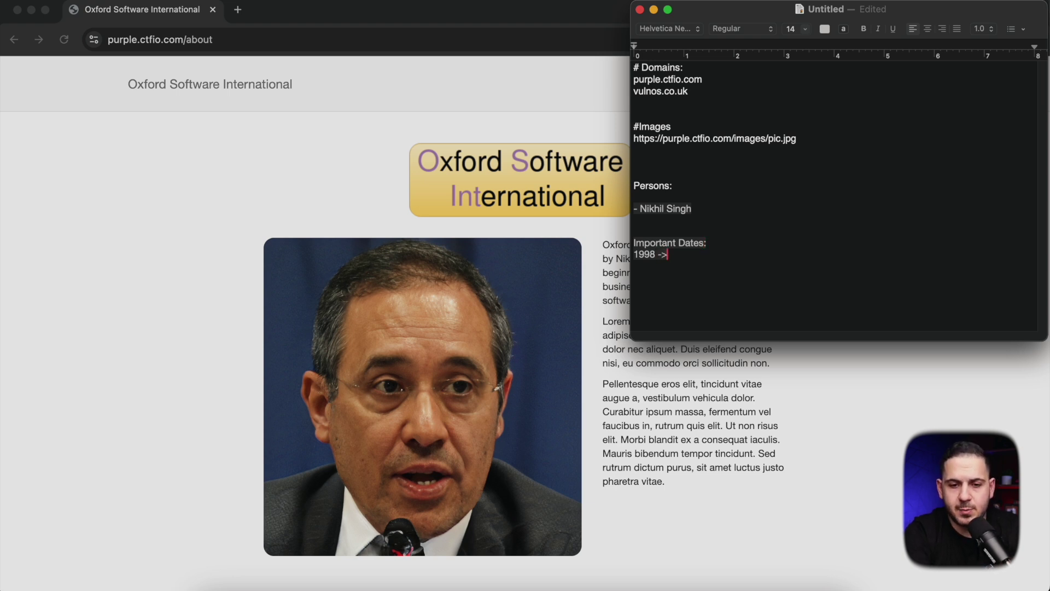
type("omp")
key("BackSpace")
key("BackSpace")
key("BackSpace")
key("BackSpace")
type("Company")
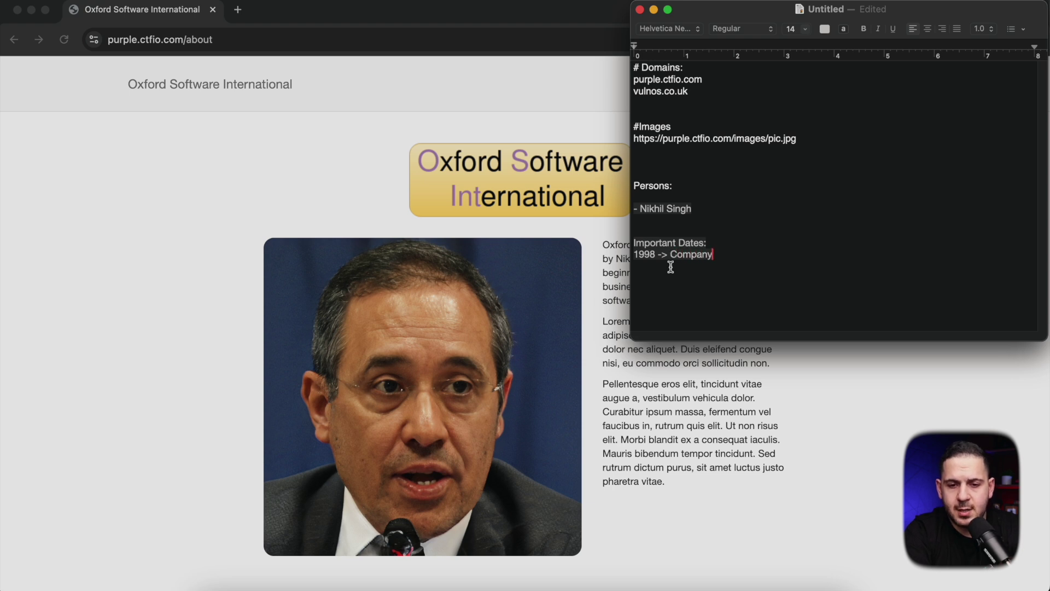
Reread the About page paragraphs in the browser for further company details, highlighting the text and the founding year
left_click(568, 306)
left_click_drag(603, 323, 676, 501)
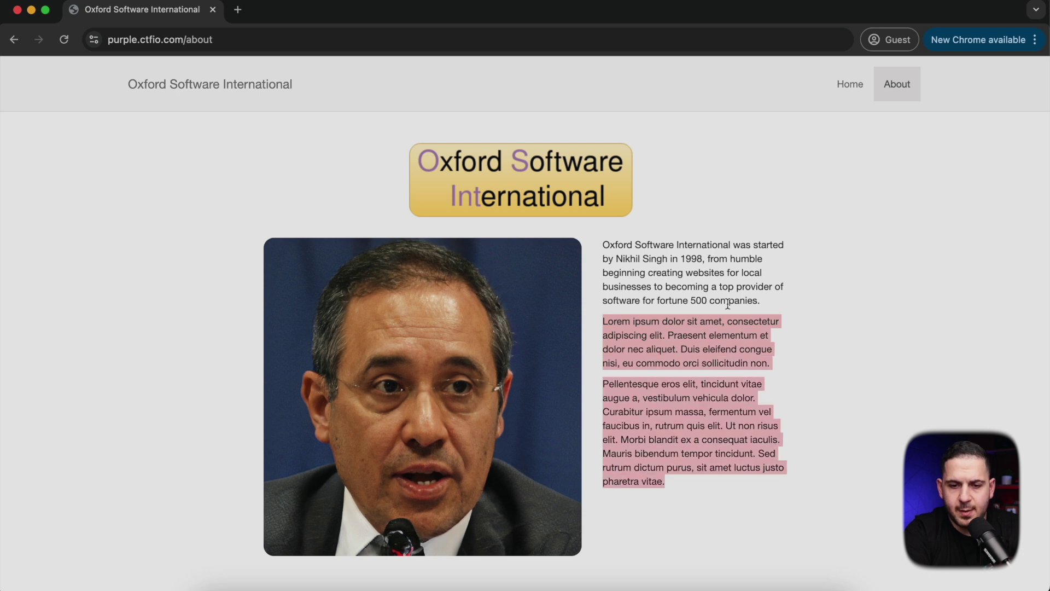
left_click_drag(771, 300, 629, 259)
left_click(664, 258)
double_click(683, 258)
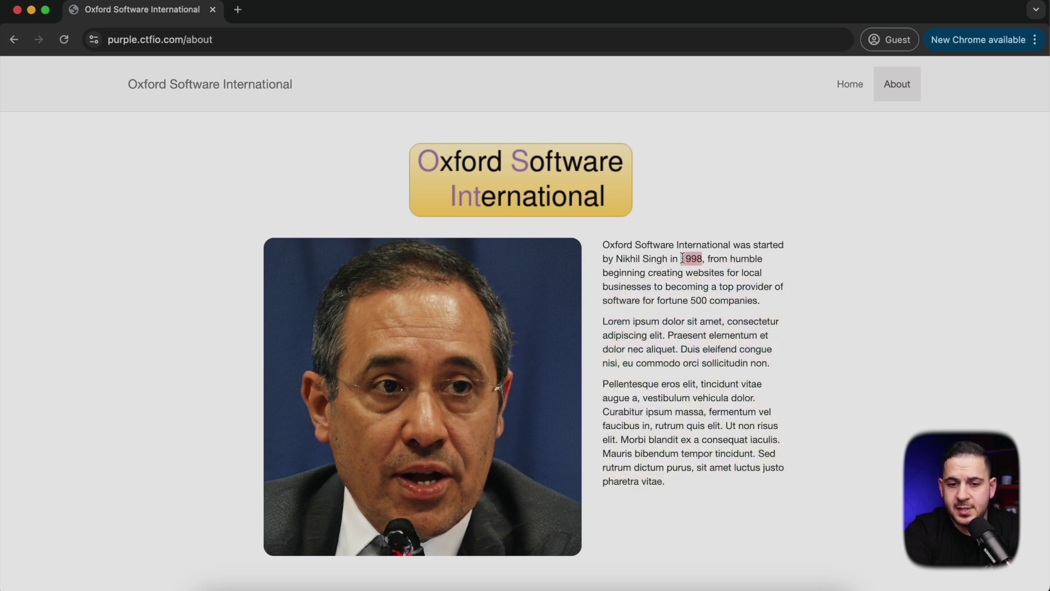
triple_click(682, 257)
left_click(682, 258)
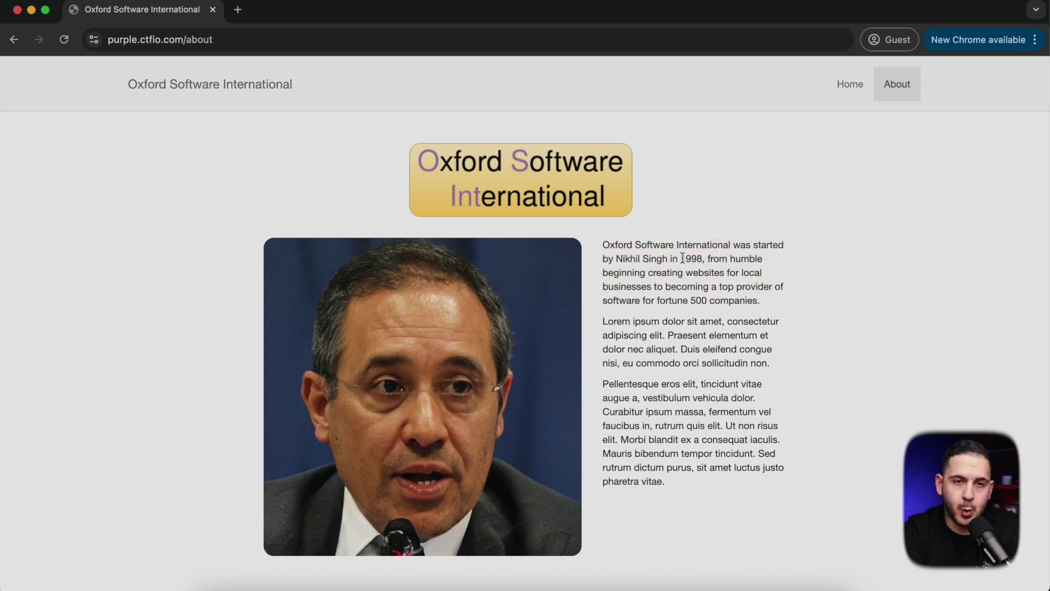
Check the OSINT domain on the VulnOS challenge page, visit vulnos.co.uk in a new tab, and close that tab
key("super+grave")
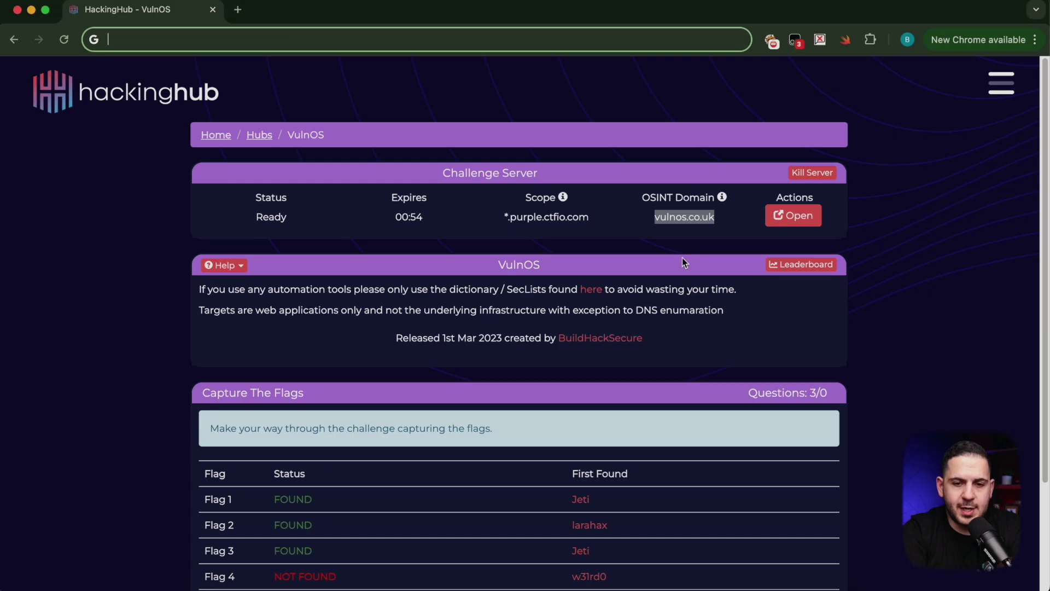
left_click(670, 215)
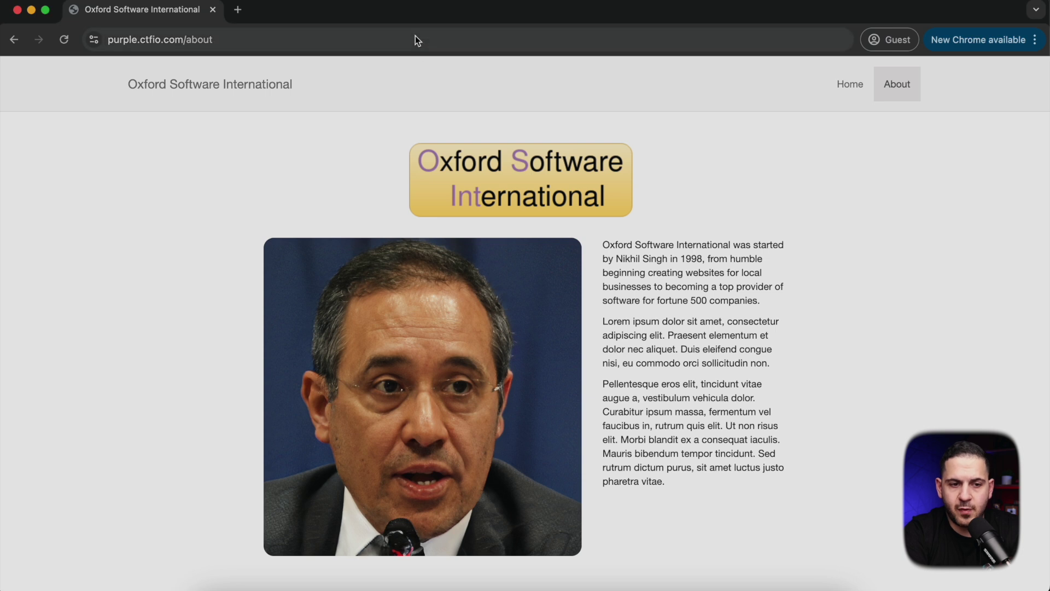
key("super+t")
type("vulnos.co.uk")
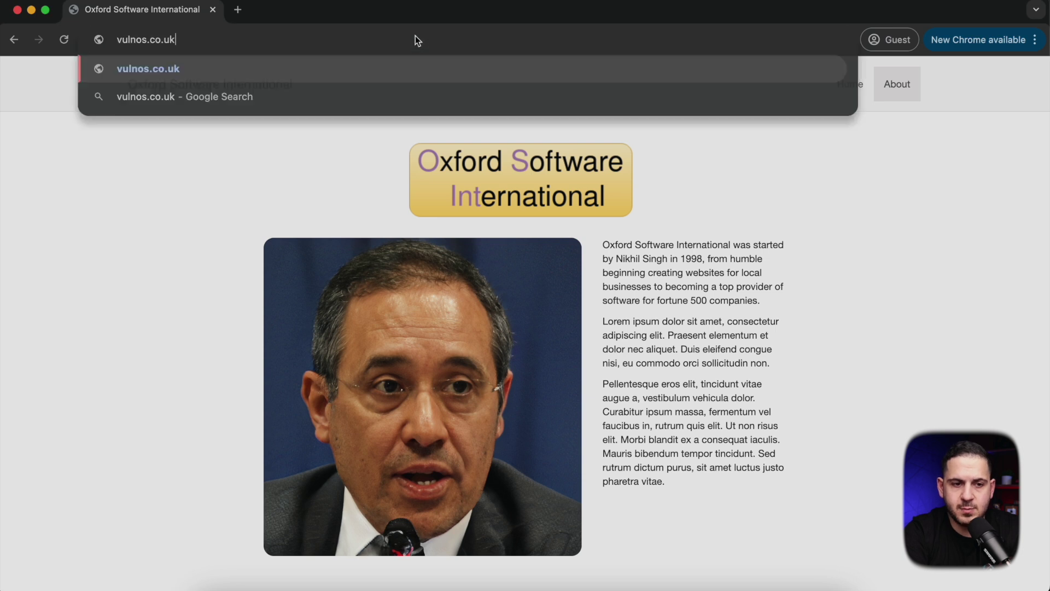
key("Return")
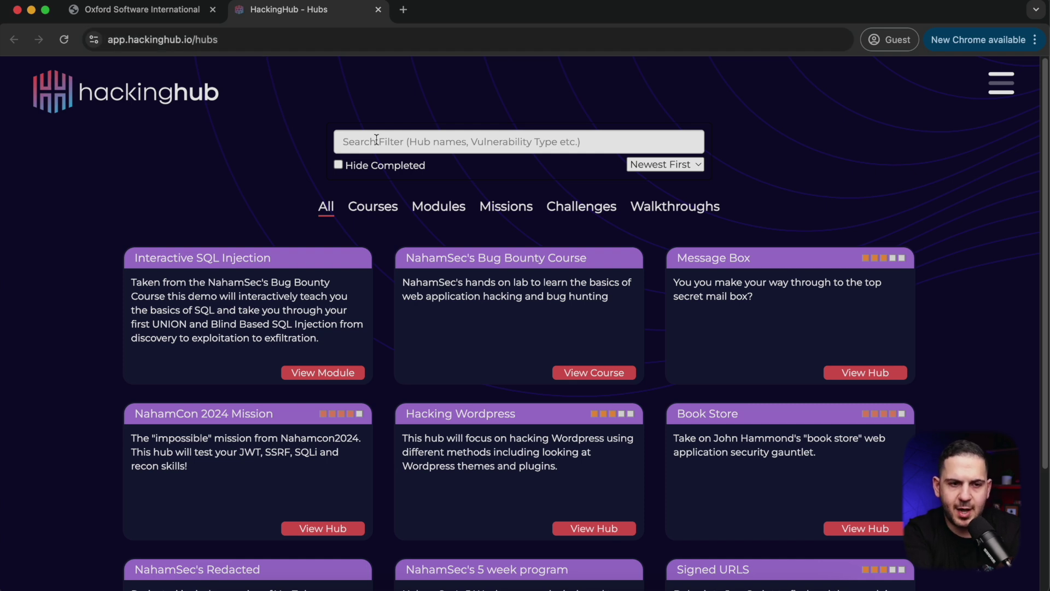
key("super+w")
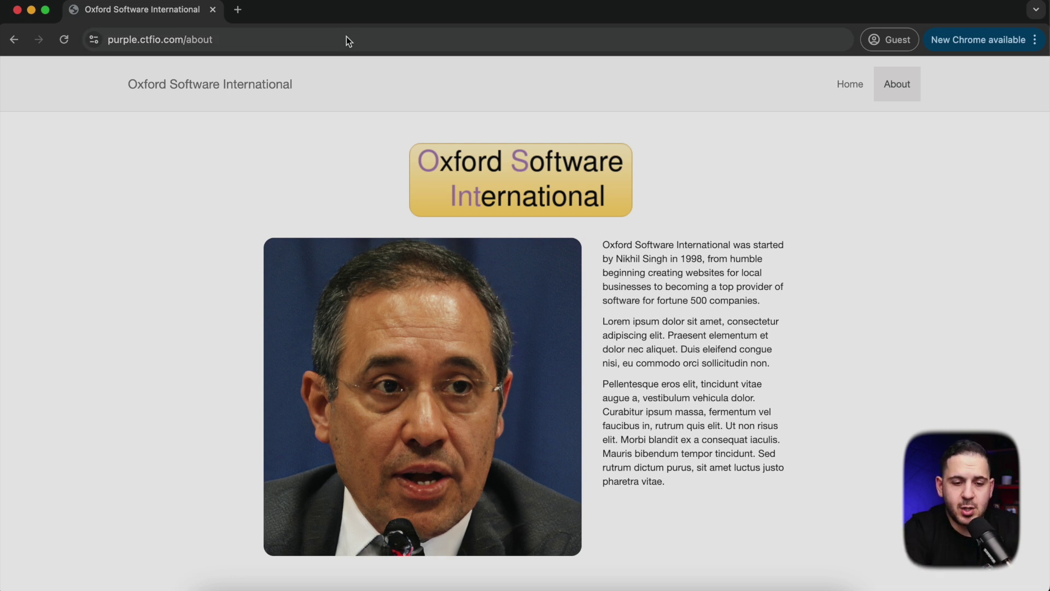
Switch to Terminal, enlarge its text, and run "whois vulnos.co.uk"
left_click(360, 585)
key("super+plus")
key("super+plus")
key("super+plus")
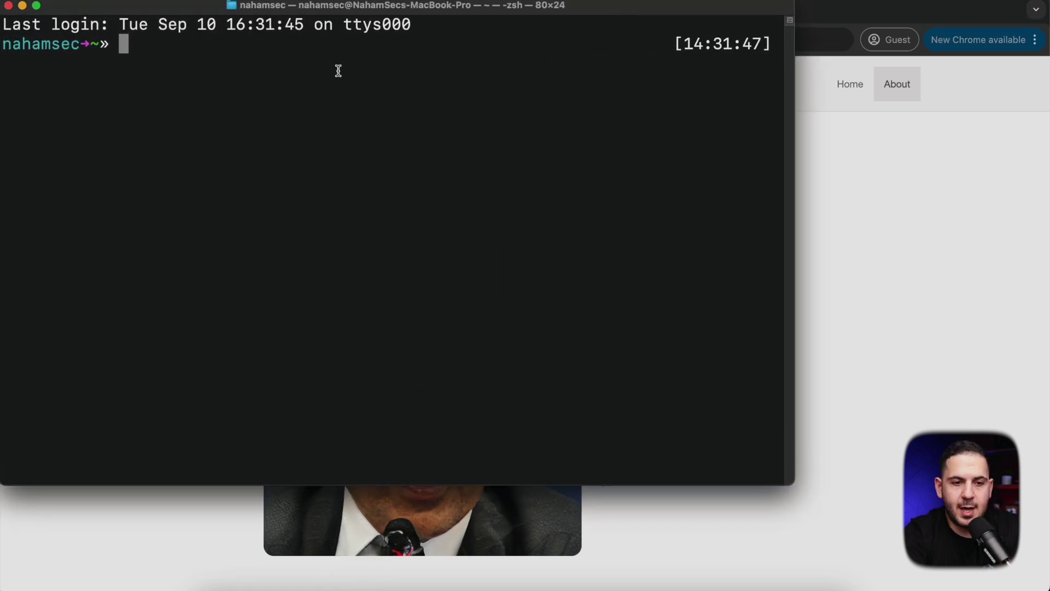
key("ctrl+l")
type("whois vulnos.co.uk")
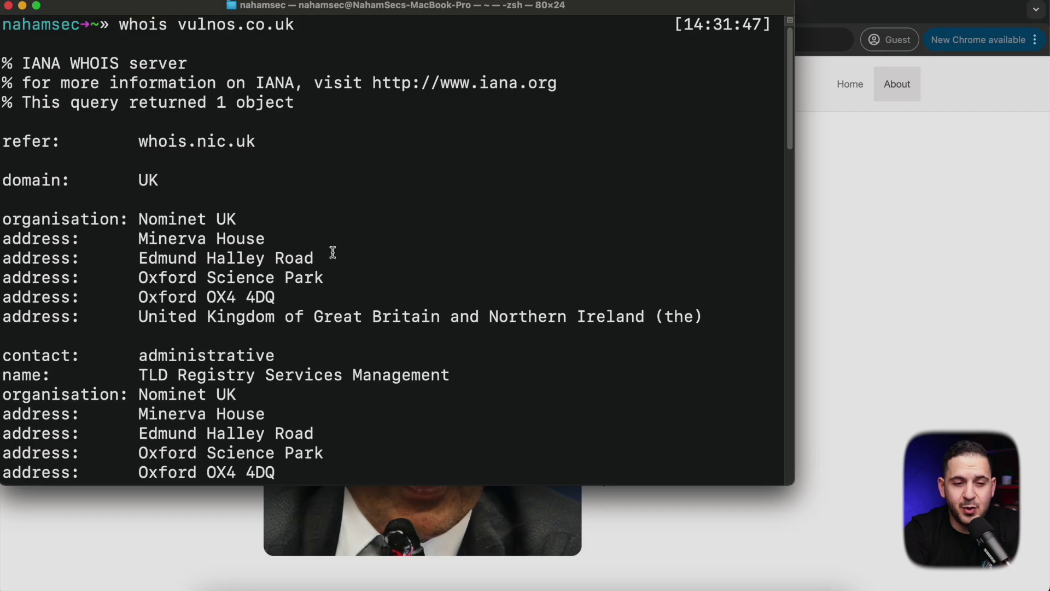
Examine the WHOIS output's organisation, address and contact e-mail entries
scroll(204, 399, "down", 5)
left_click_drag(411, 375, 142, 379)
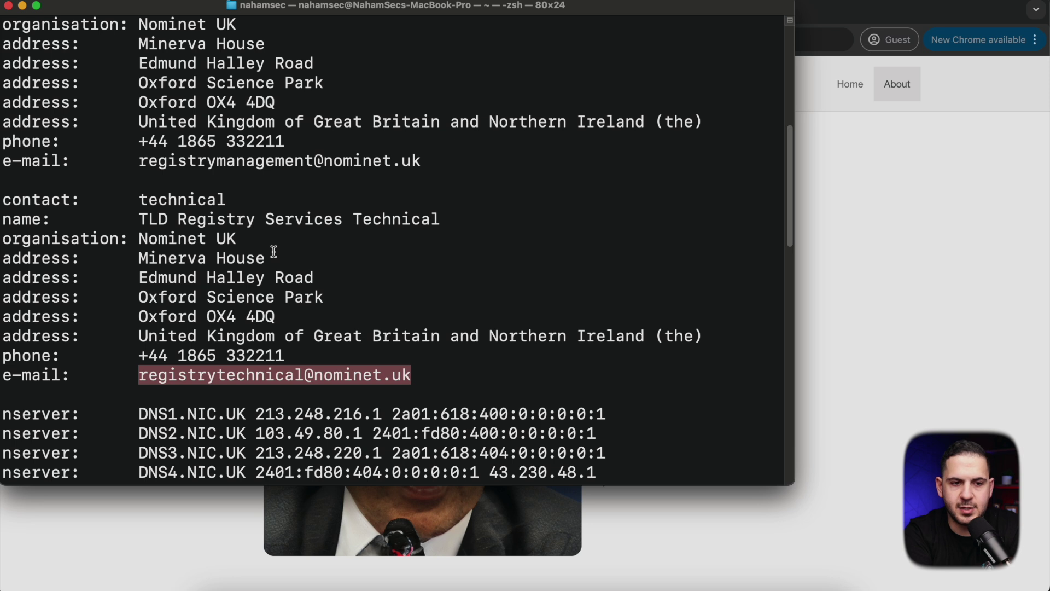
scroll(274, 251, "up", 5)
left_click_drag(141, 144, 427, 235)
left_click(427, 234)
left_click_drag(340, 199, 148, 199)
scroll(221, 259, "down", 3)
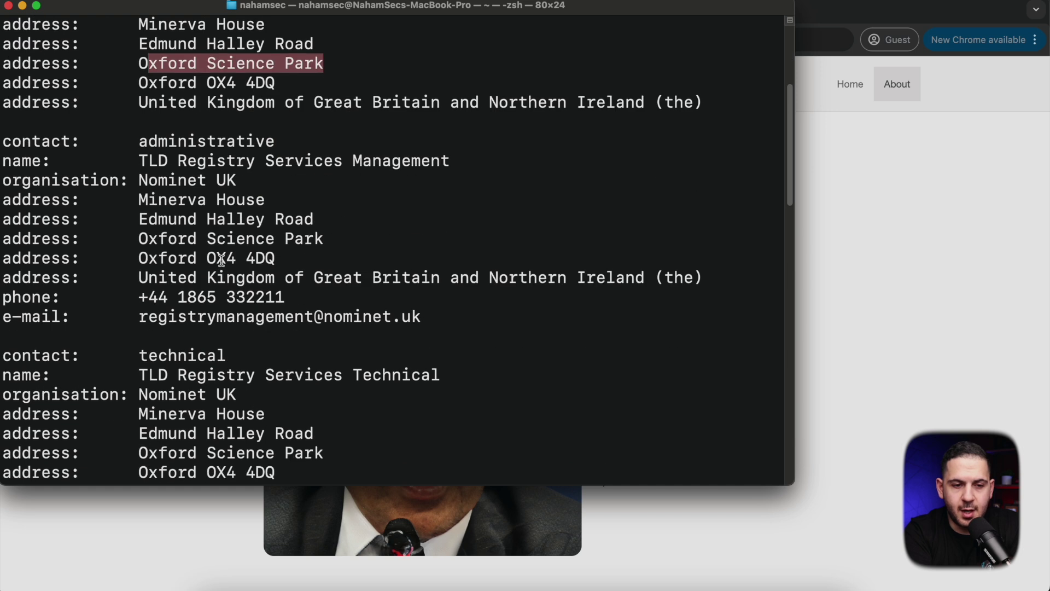
scroll(221, 260, "down", 3)
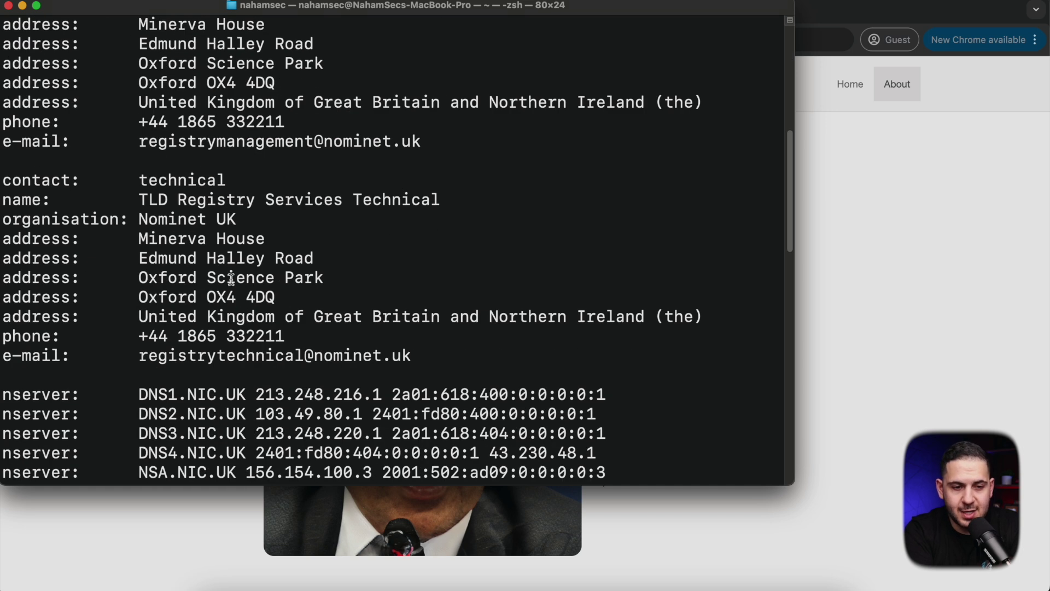
scroll(138, 200, "up", 6)
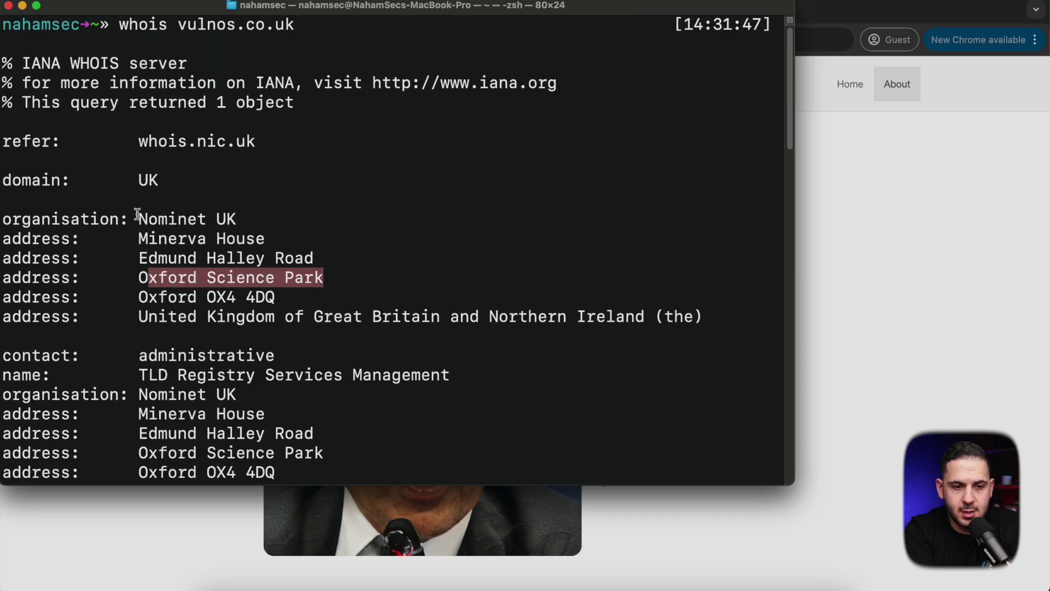
Copy the organisation name "Nominet UK" from the WHOIS output, look it up on Google in a new tab, and leave the results
left_click_drag(207, 220, 255, 223)
double_click(256, 223)
left_click(217, 224)
double_click(168, 222)
left_click_drag(167, 222, 490, 247)
left_click(790, 262)
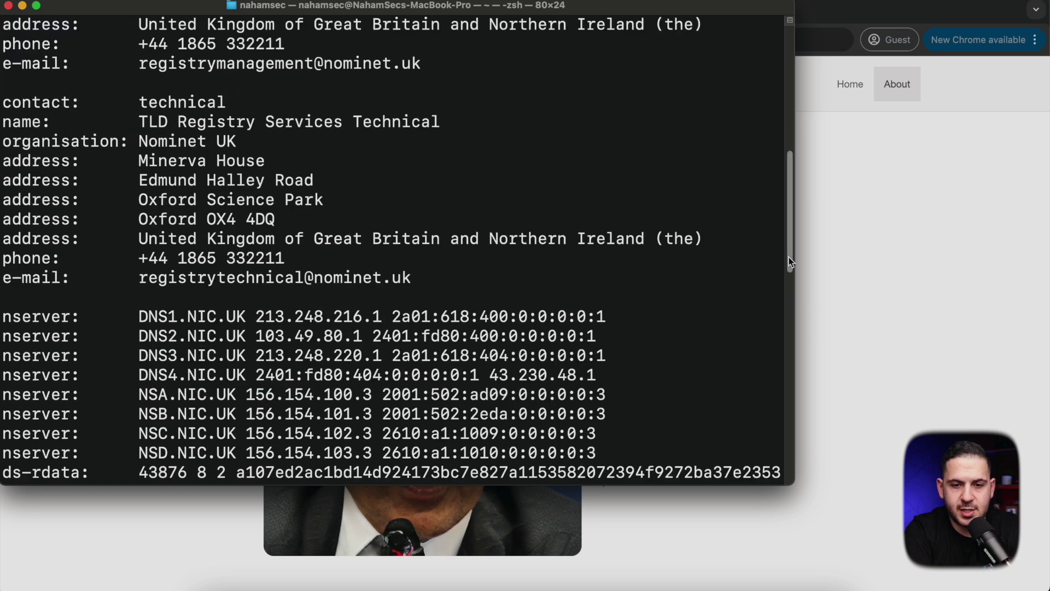
key("super+c")
left_click(829, 274)
key("super+t")
key("super+v")
key("Return")
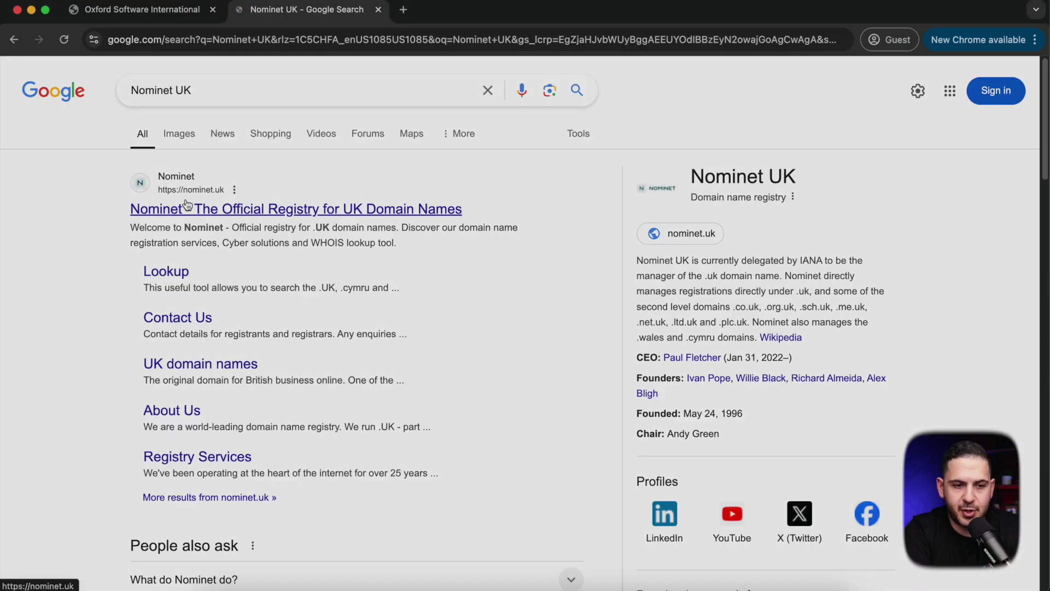
left_click_drag(131, 209, 466, 212)
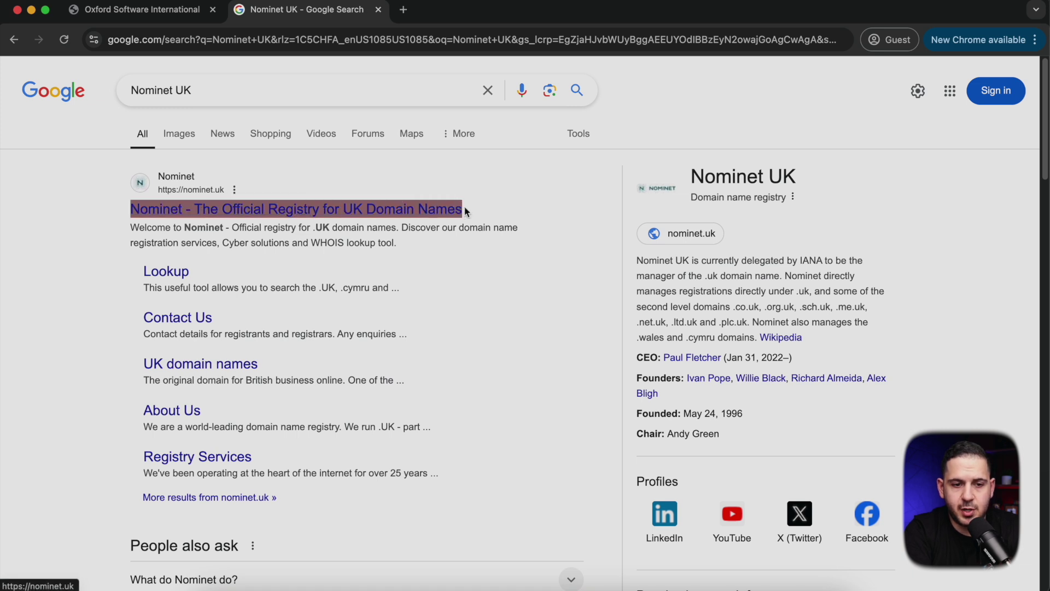
key("ctrl+shift+Tab")
Return to Terminal and review the rest of the WHOIS record, including registrar, relevant dates and name servers
key("super+Tab")
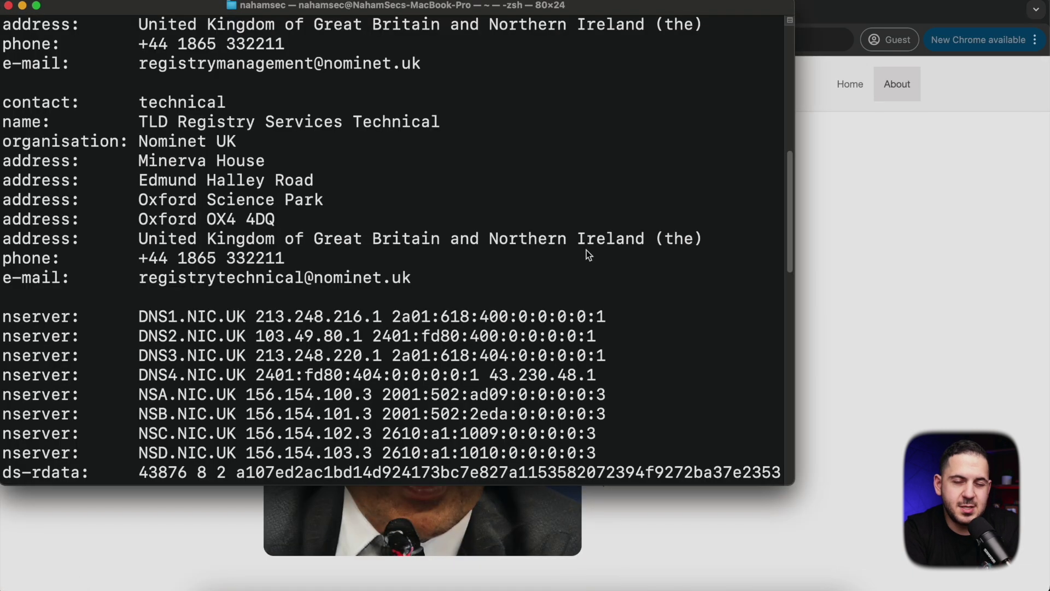
scroll(587, 250, "down", 15)
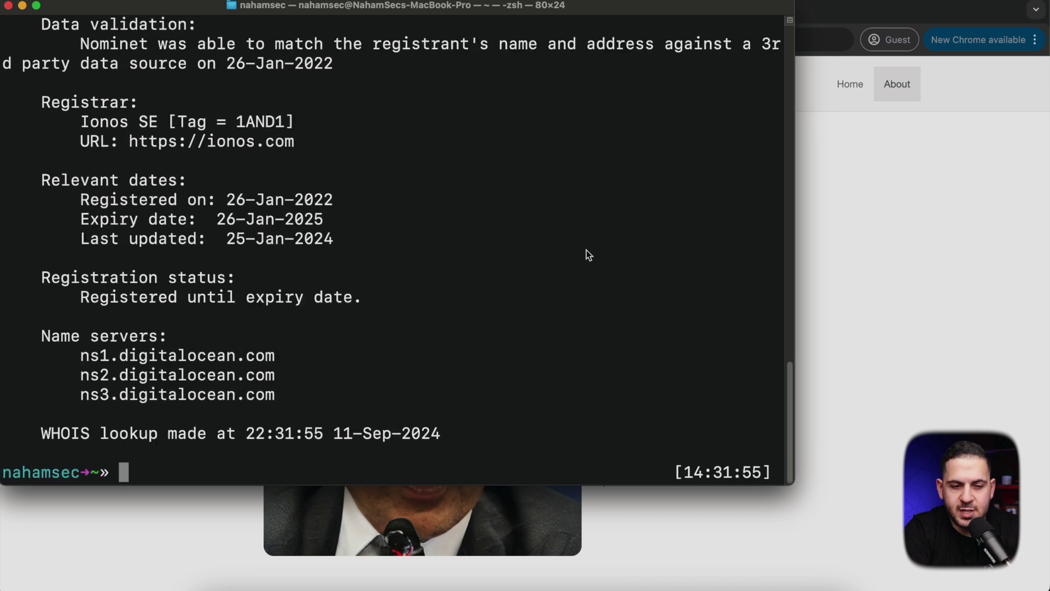
scroll(496, 199, "up", 15)
scroll(496, 199, "up", 10)
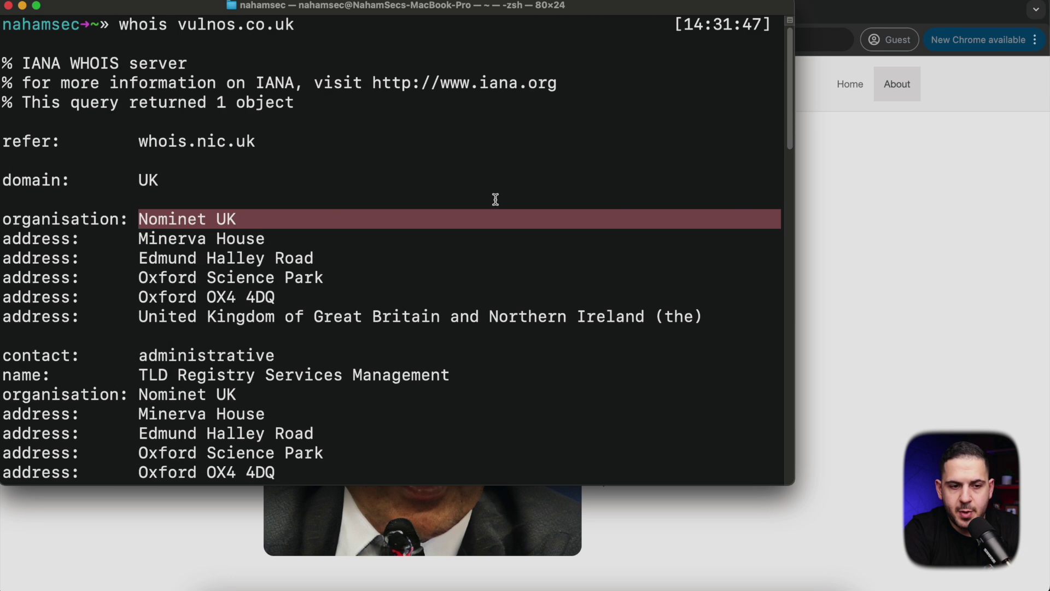
Copy vulnos.co.uk from the whois command and search for its certificates on crt.sh
left_click_drag(312, 27, 181, 24)
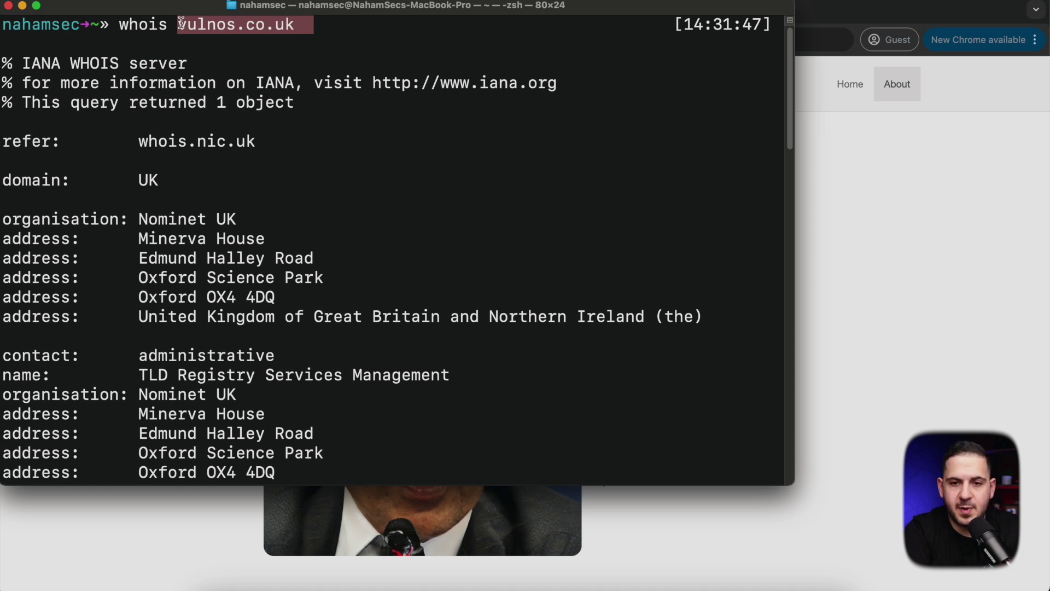
left_click(845, 161)
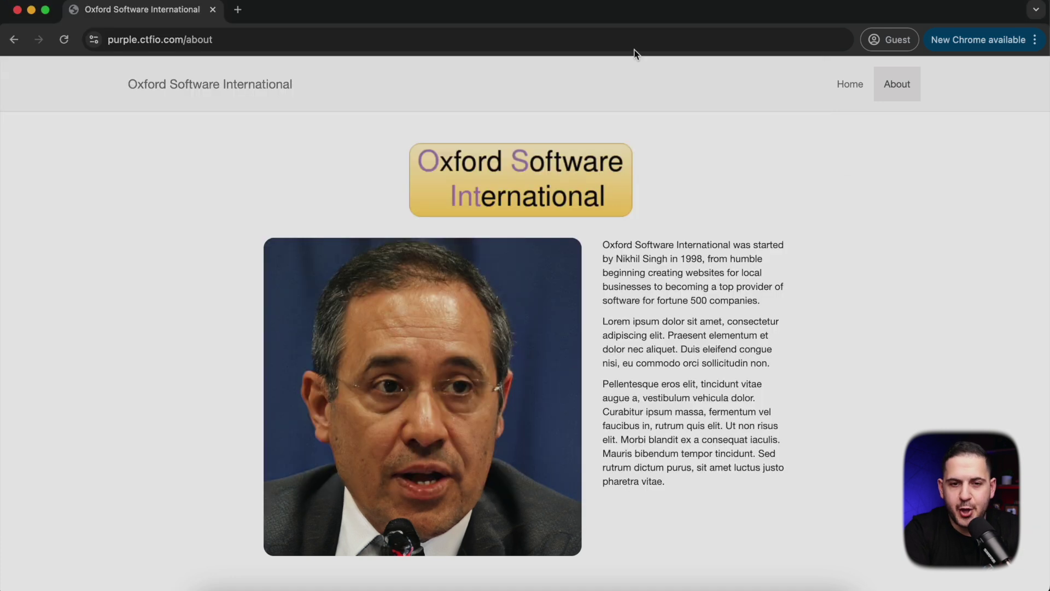
left_click(609, 32)
type("crt.sh")
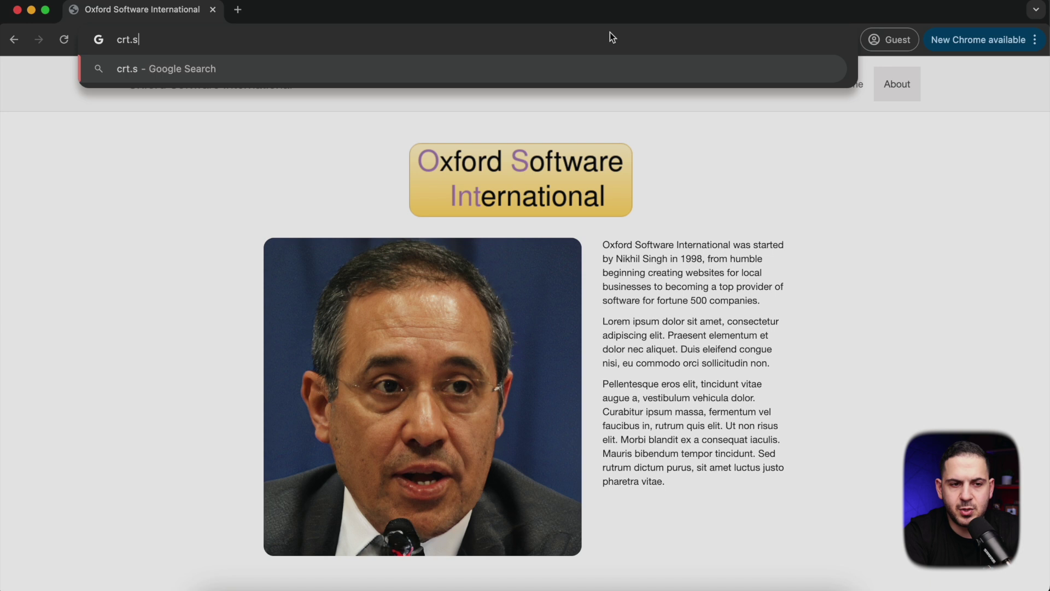
key("Return")
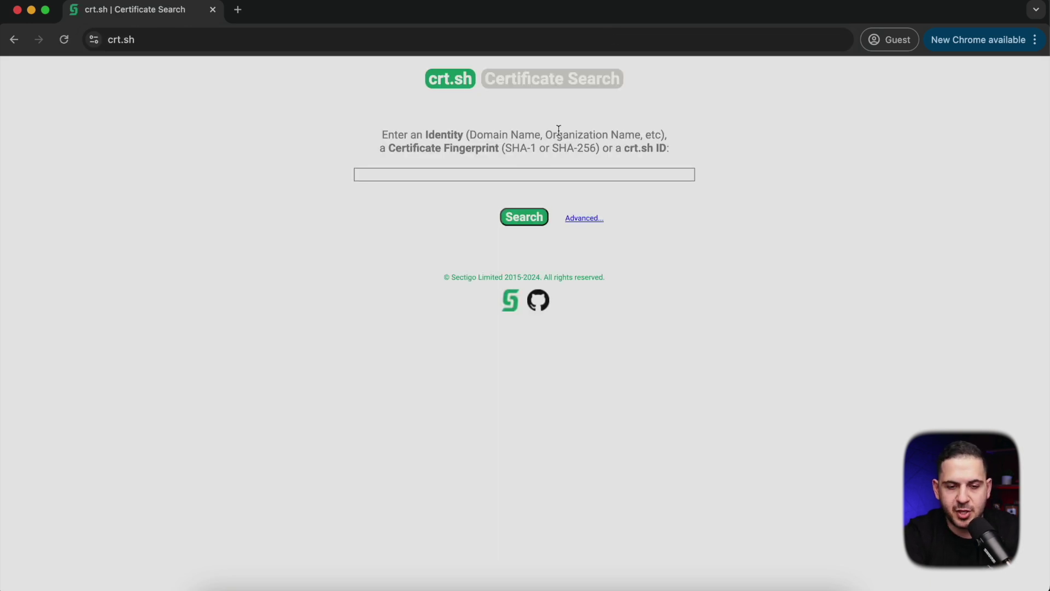
key("super+v")
key("Return")
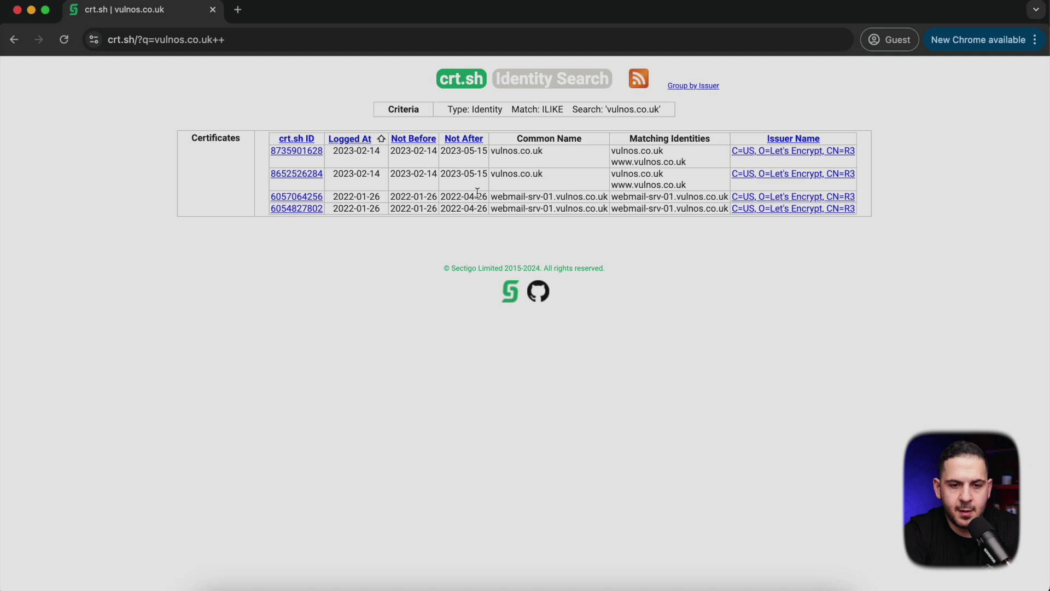
Copy the subdomain webmail-srv-01.vulnos.co.uk from the certificate results and open it in a new tab
left_click_drag(608, 201, 491, 201)
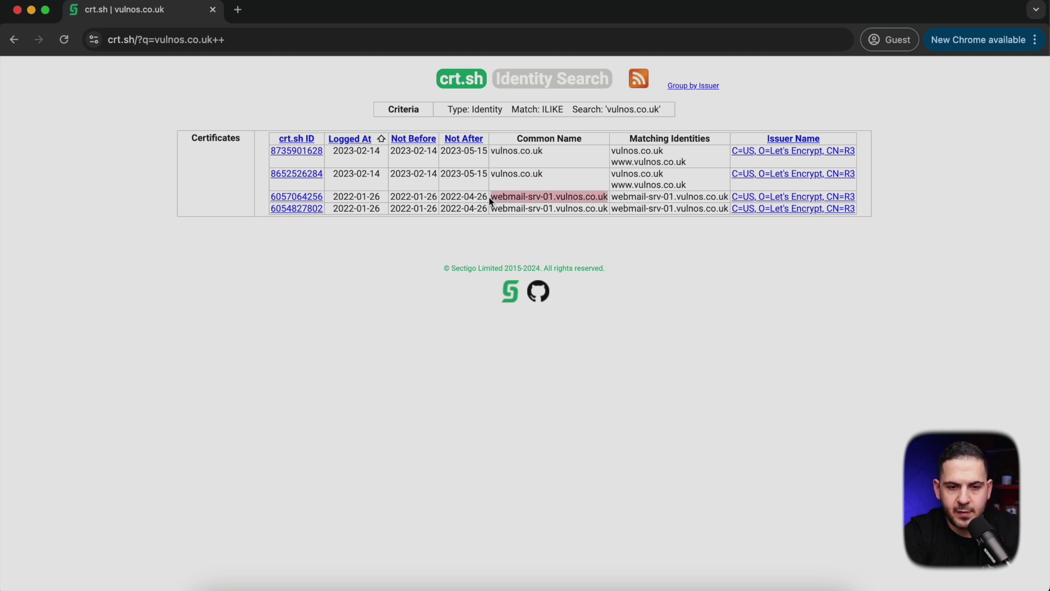
key("super+c")
left_click(405, 35)
key("super+v")
key("super+Return")
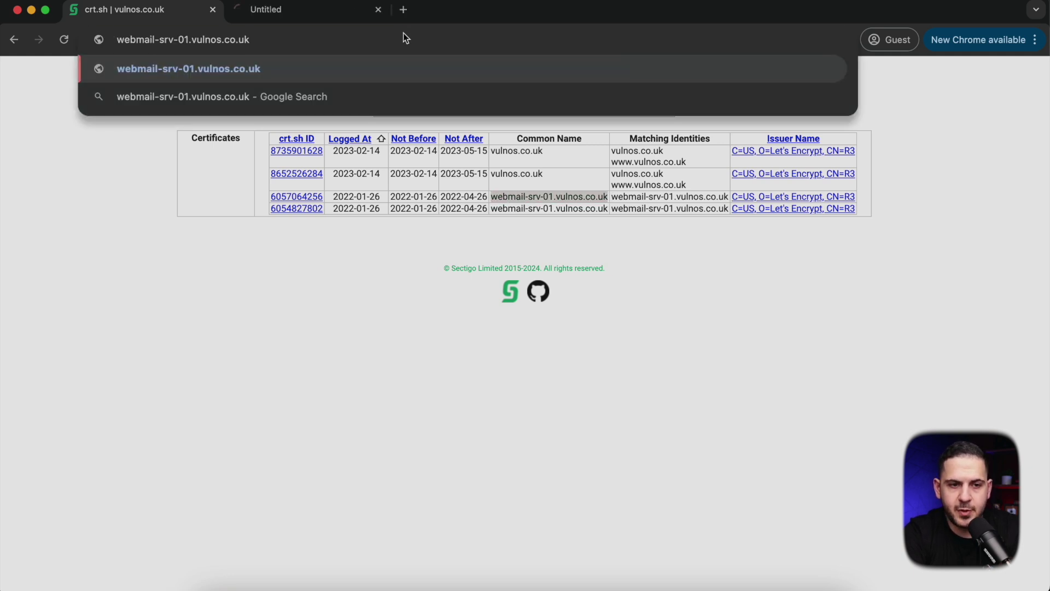
Switch to the TextEdit notes and add webmail-srv-01.vulnos.co.uk on a new line below vulnos.co.uk in the domain list
key("super+alt+Left")
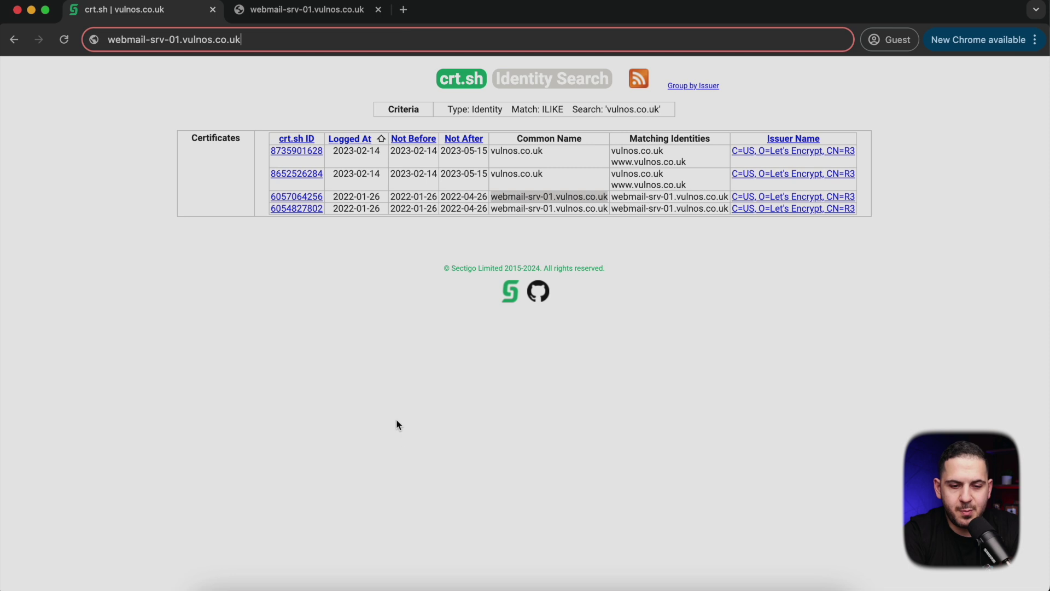
left_click(760, 581)
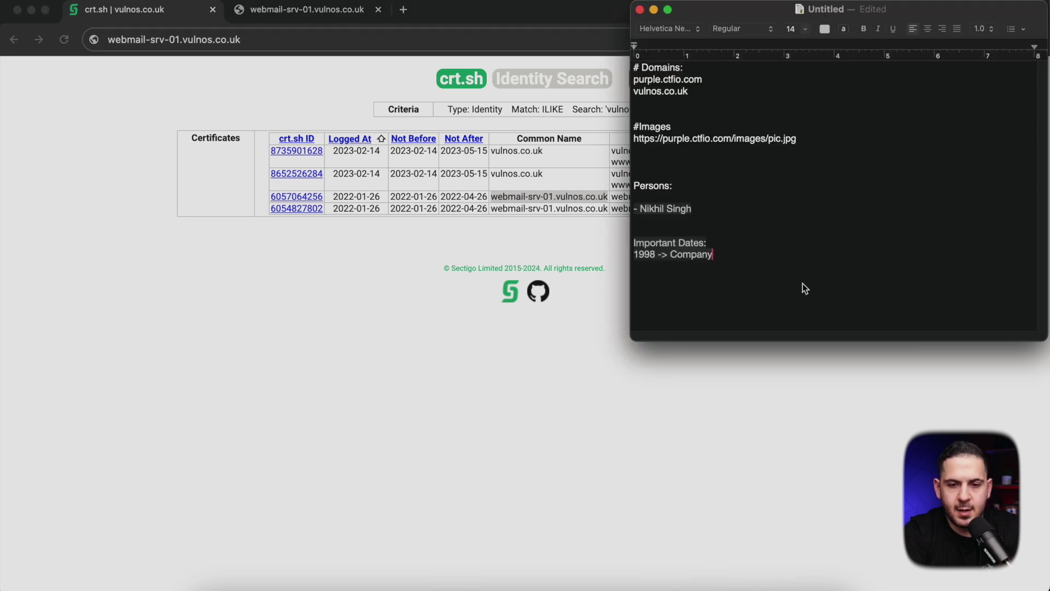
left_click(690, 91)
key("Return")
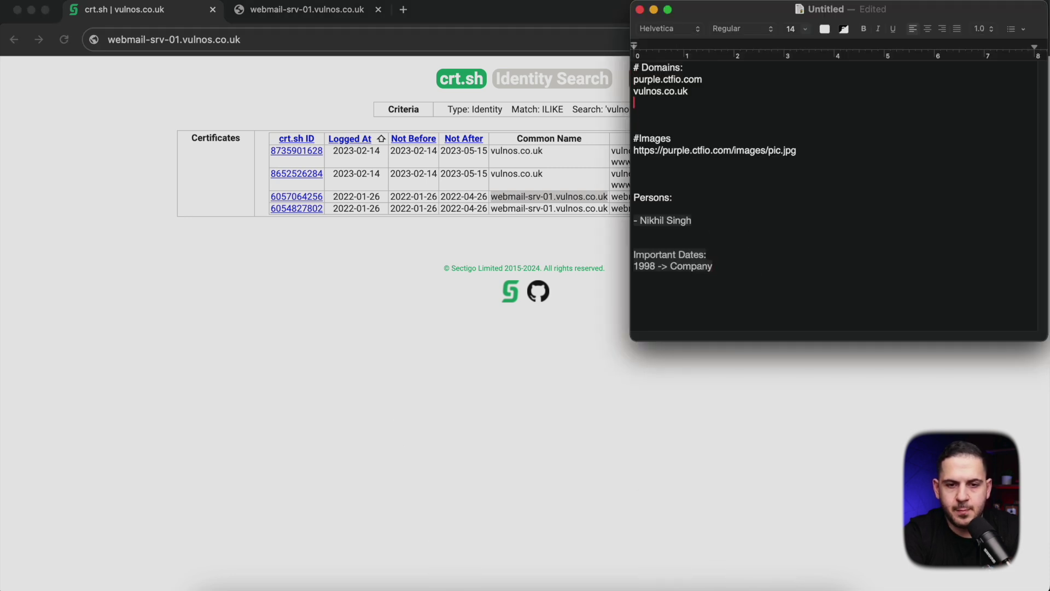
key("super+v")
Change purple.ctfio.com in the noted domain list to webmail-srv-01.purple.ctfio.com and select that whole entry
key("shift+super+Left")
key("Up")
key("Up")
key("super+v")
key("super+Right")
key("shift+super+Left")
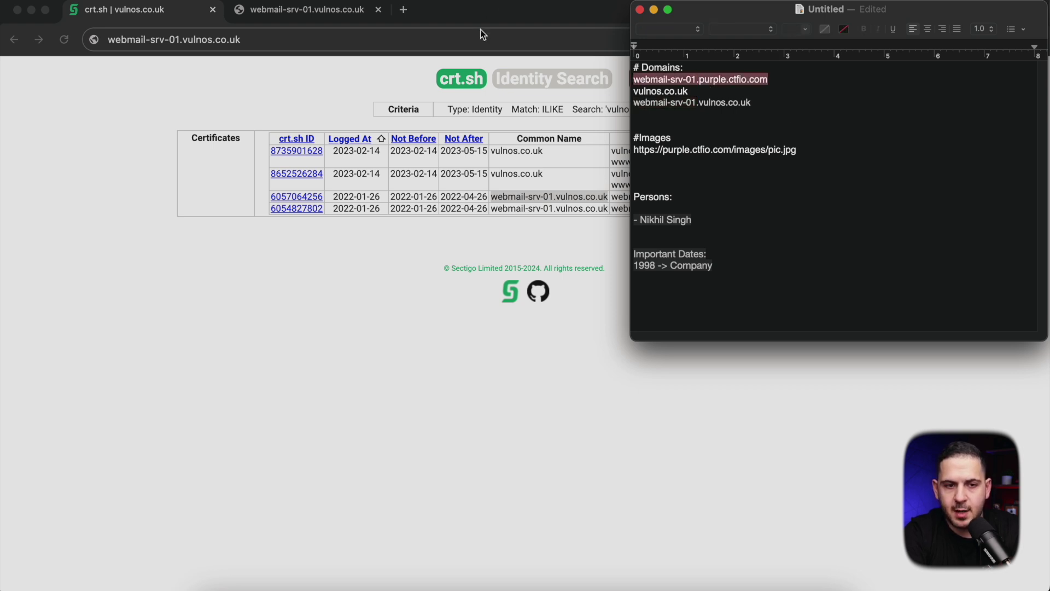
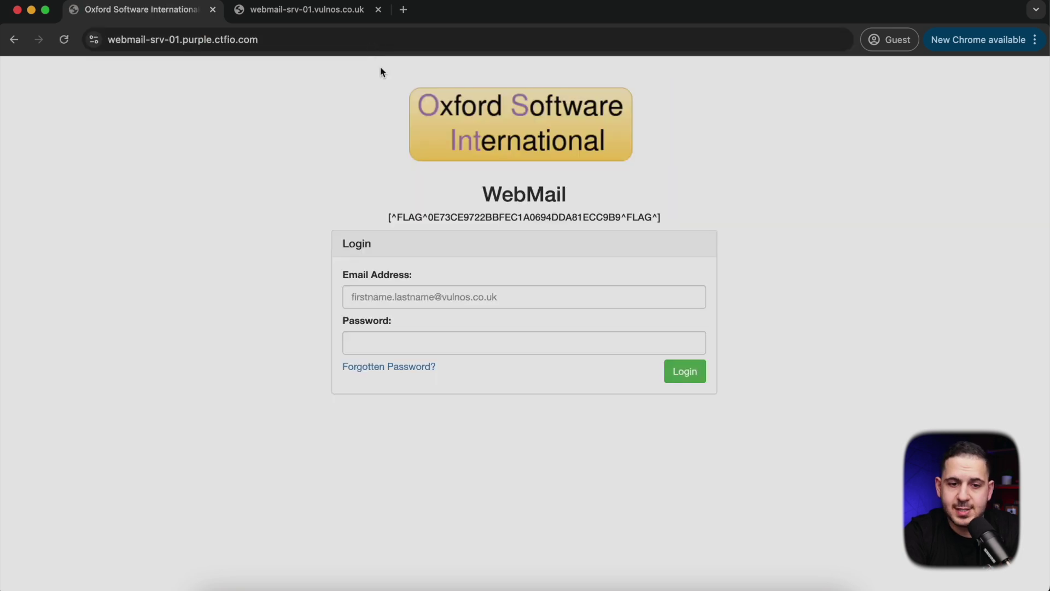
Select the flag on the WebMail login page, and close the webmail-srv-01.vulnos.co.uk tab
triple_click(423, 215)
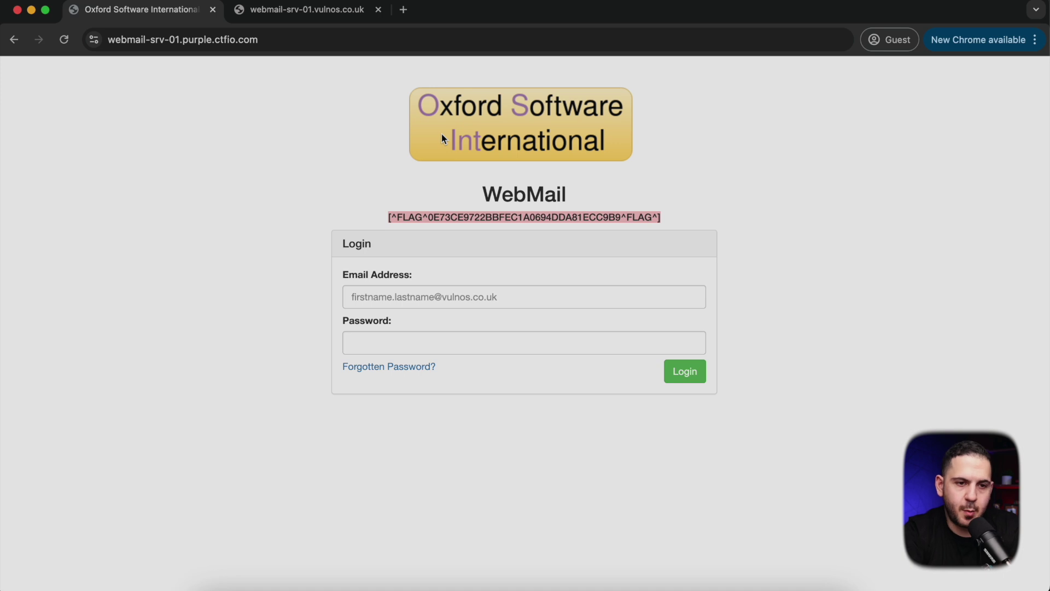
key("ctrl+Tab")
key("super+w")
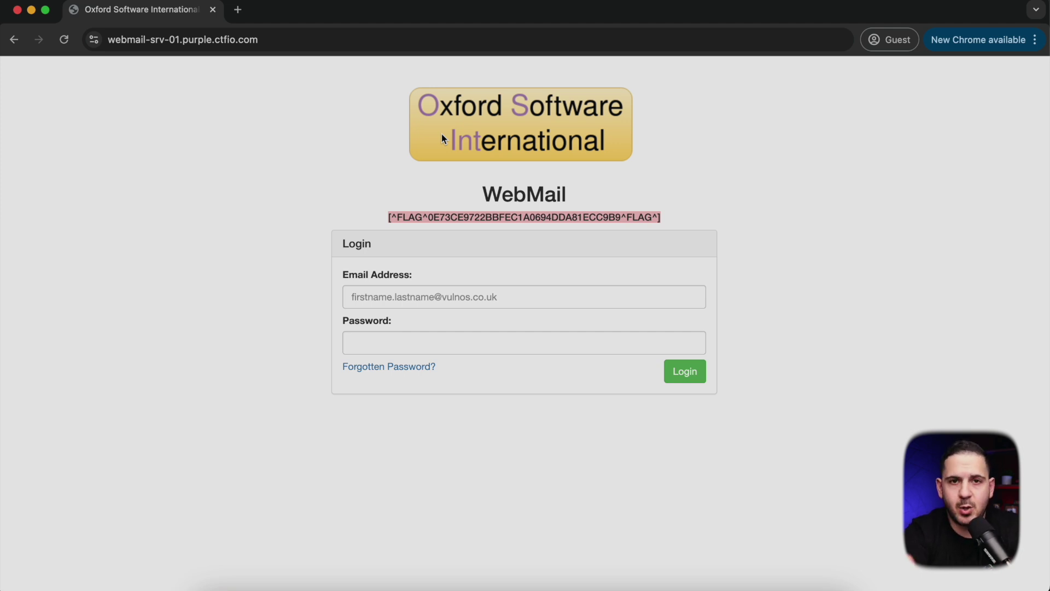
Return to the TextEdit notes and review the recorded domains, including vulnos.co.uk and its webmail subdomain
key("super+Tab")
key("super+Tab")
left_click_drag(750, 107, 626, 76)
left_click(763, 118)
left_click_drag(690, 90, 666, 92)
left_click(635, 90)
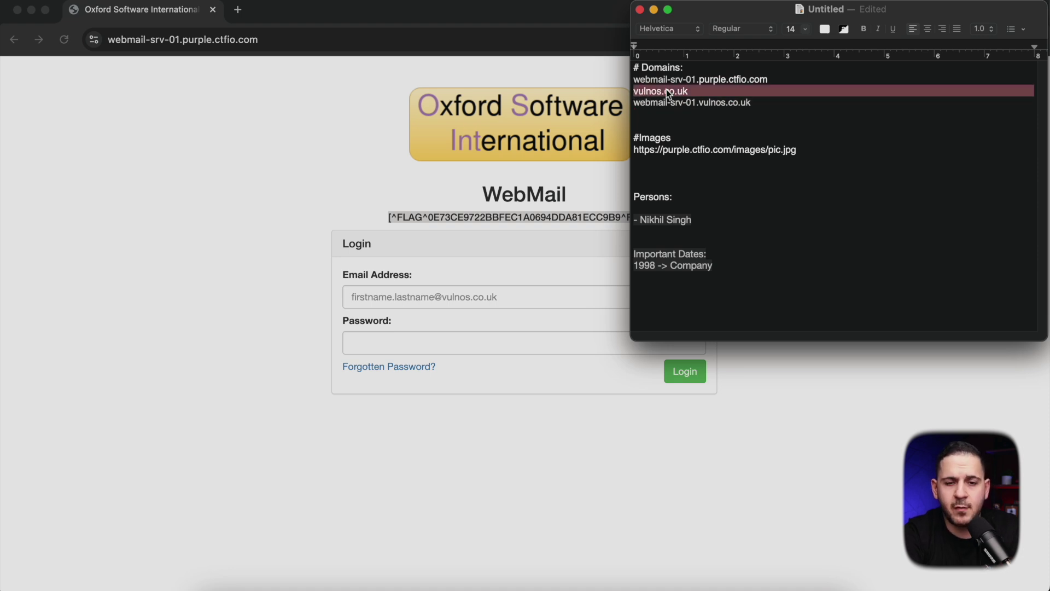
left_click(666, 89)
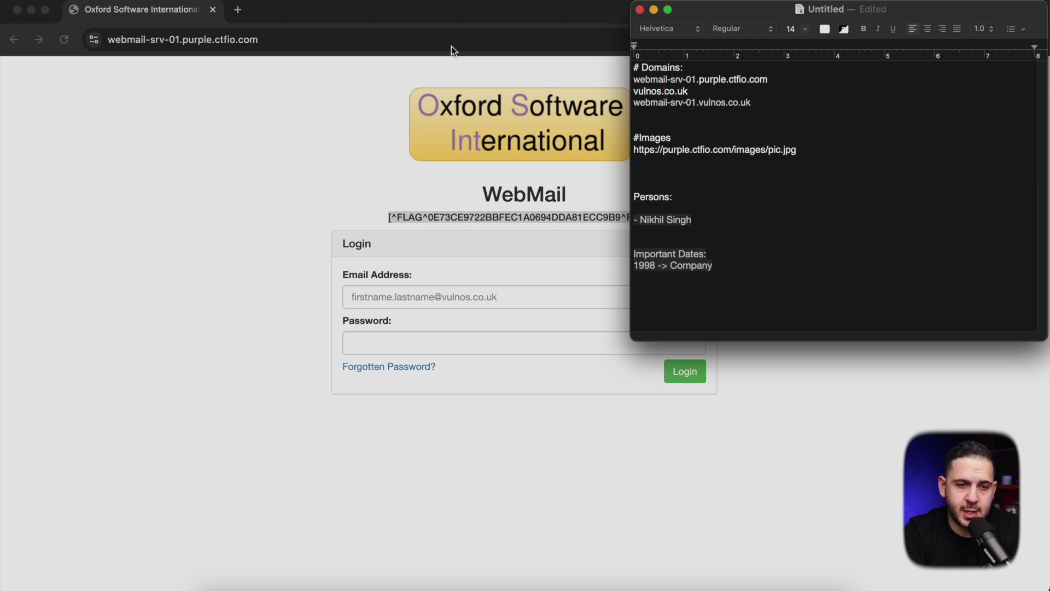
Switch back to Chrome and search Google for pages indexed under the domain with "site:vulnos.co.uk"
left_click(452, 46)
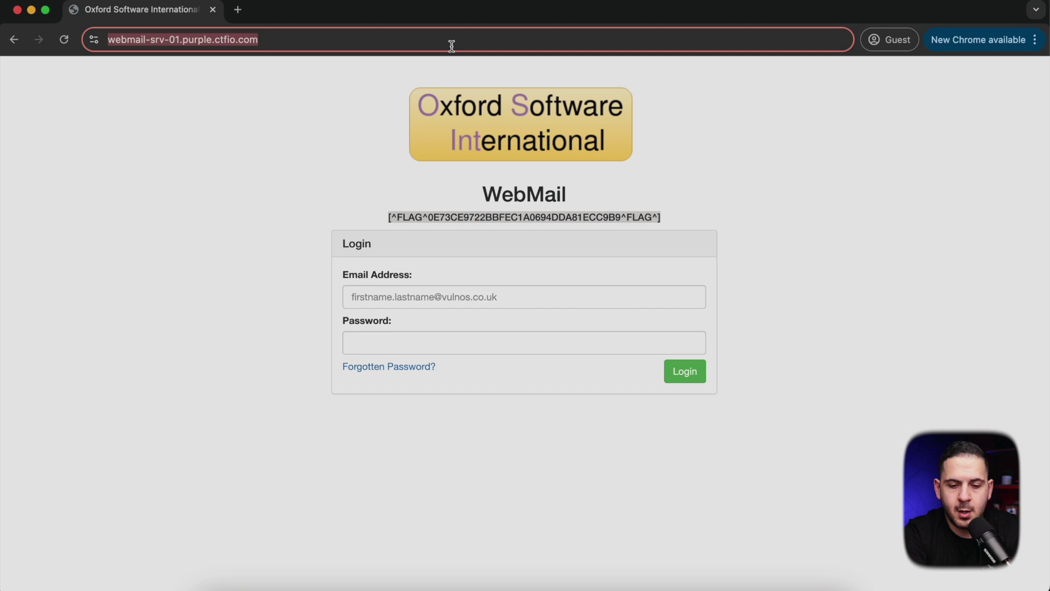
type("site:vulnos.co.uk")
key("Return")
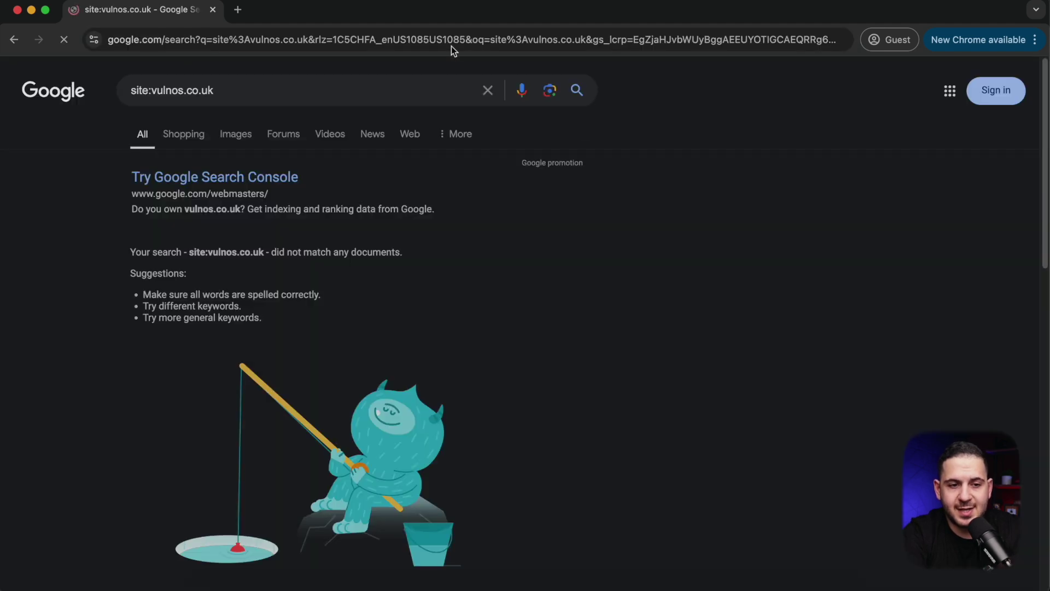
Change the Google query to "intext:vulnos.co.uk" and review the pages that mention the domain
left_click_drag(149, 90, 299, 88)
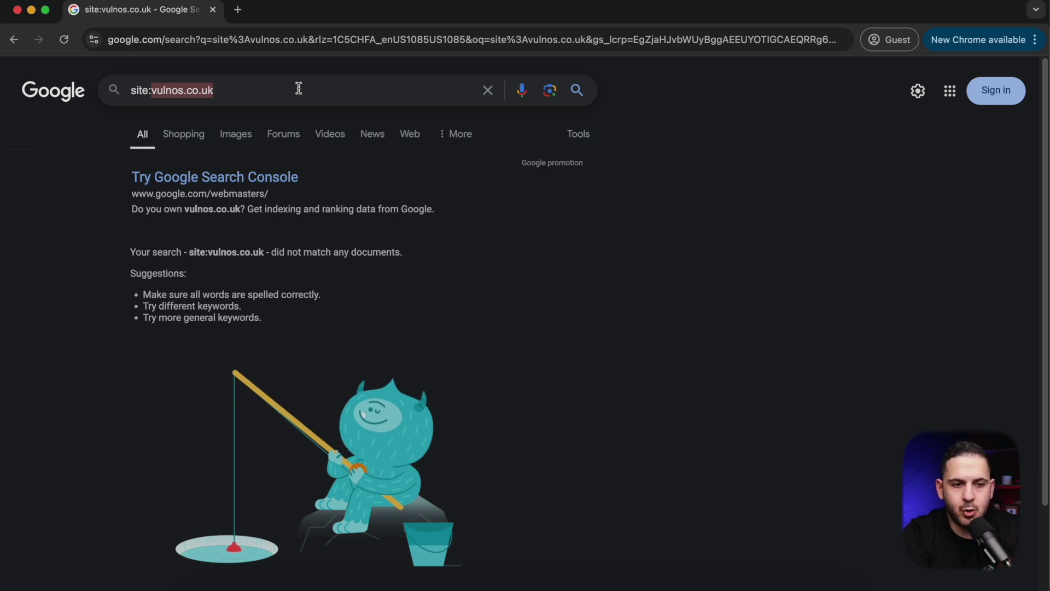
key("Left")
key("Left")
key("alt+shift+Left")
type("intext")
key("Return")
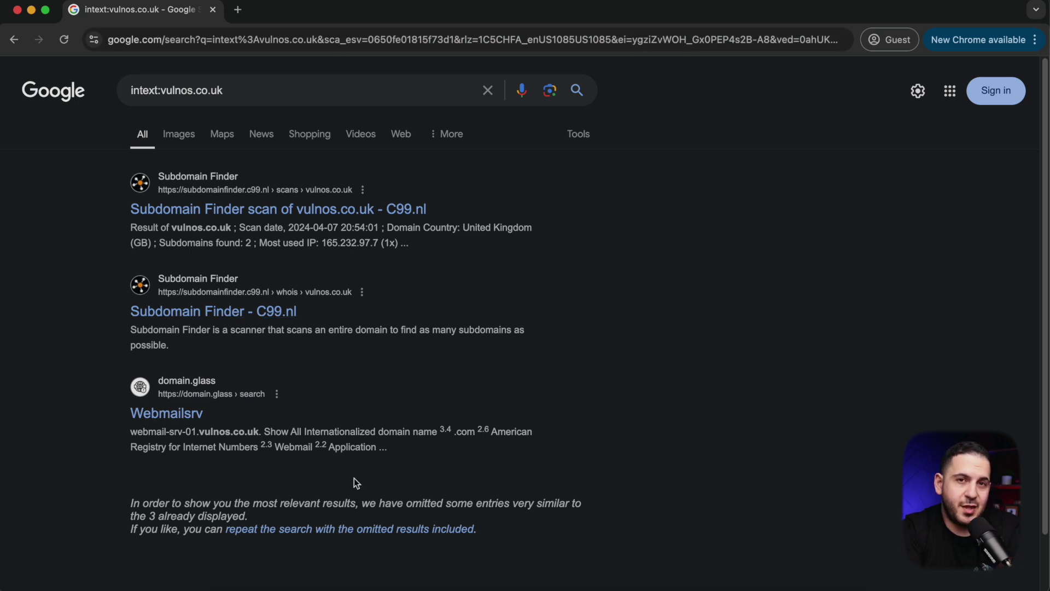
double_click(178, 90)
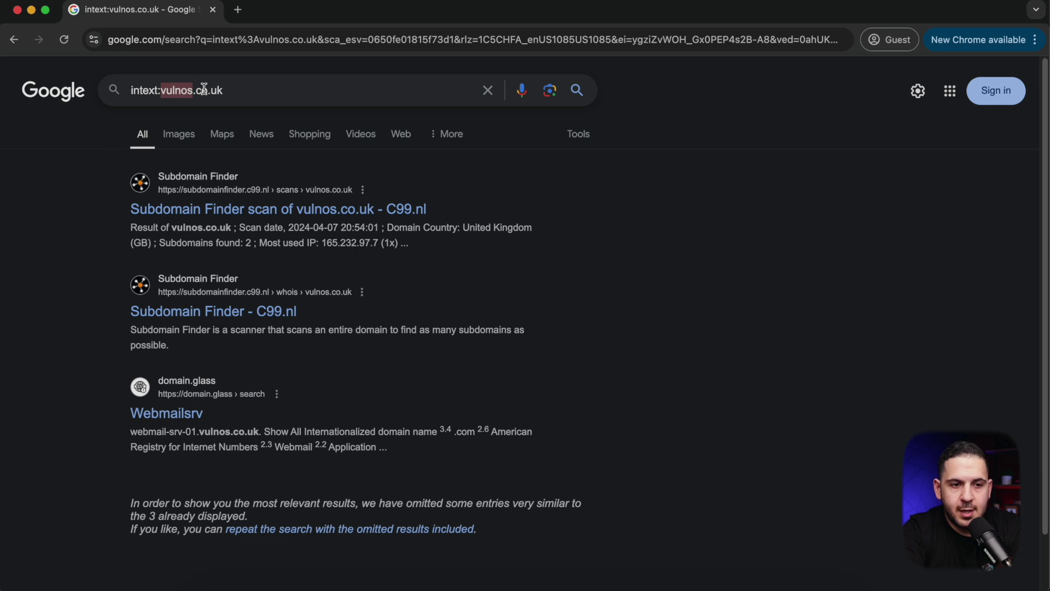
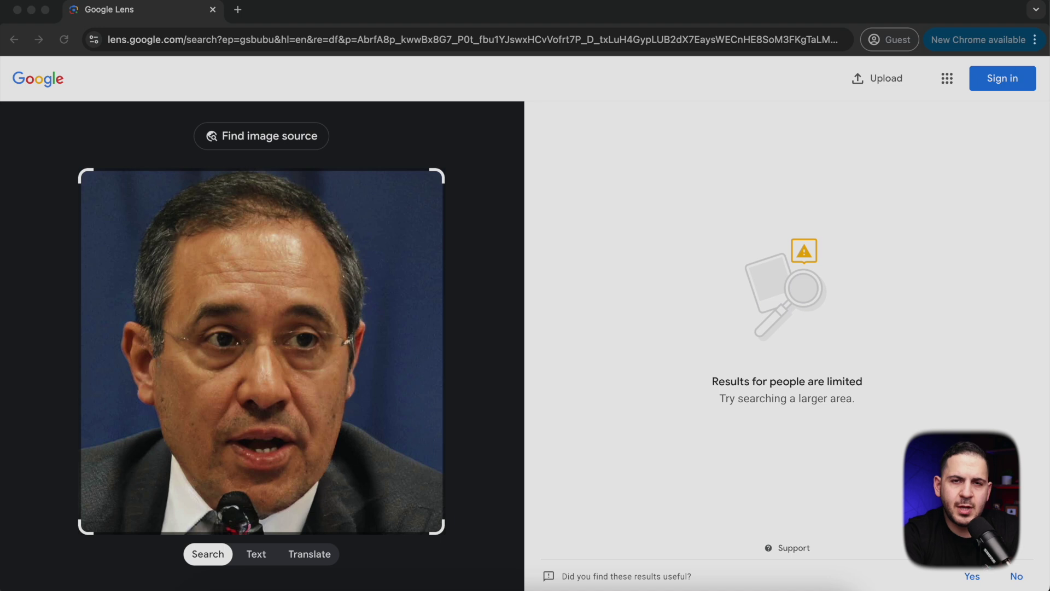
Open onlineexifviewer.com and load profile.jpg from the TEMP folder
left_click(771, 35)
type("onlineexifviewer.com")
key("Return")
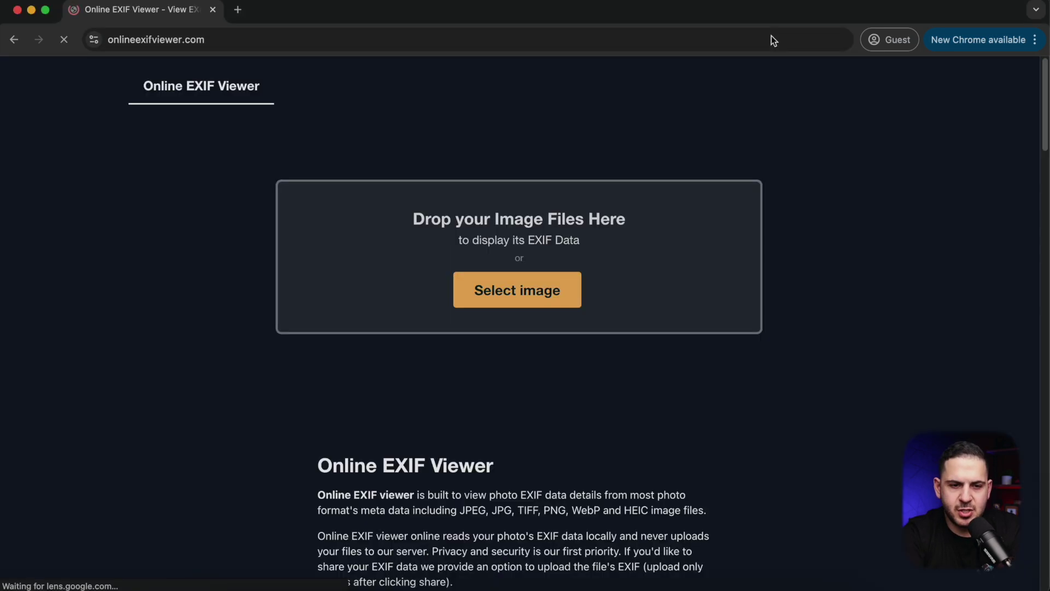
left_click(530, 311)
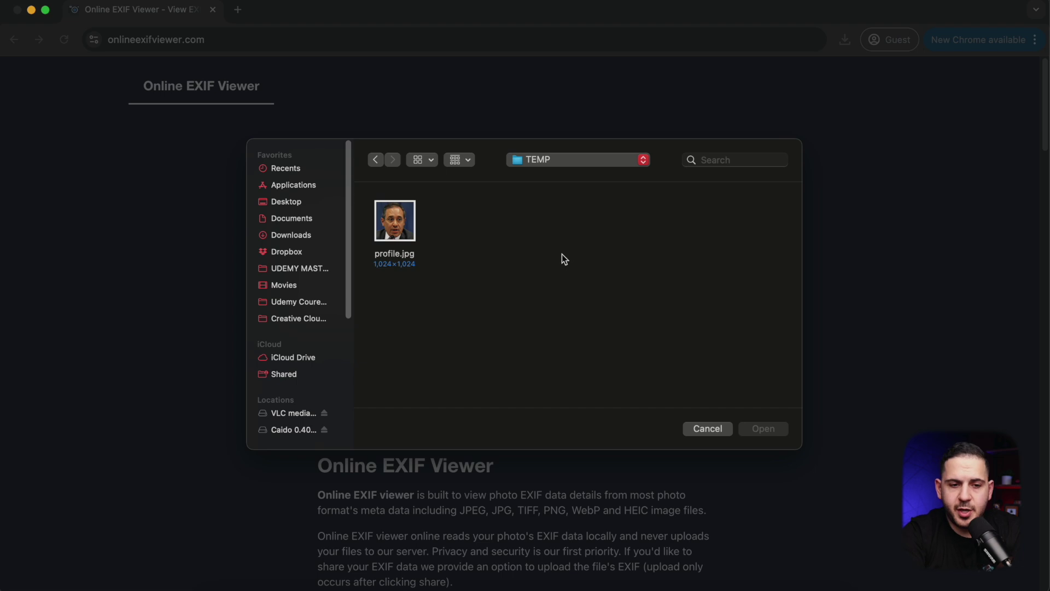
left_click(382, 236)
key("Return")
Examine the image's EXIF data and camera location details, and open the photo's GPS coordinates in Google Maps
scroll(610, 325, "down", 1)
scroll(610, 325, "down", 3)
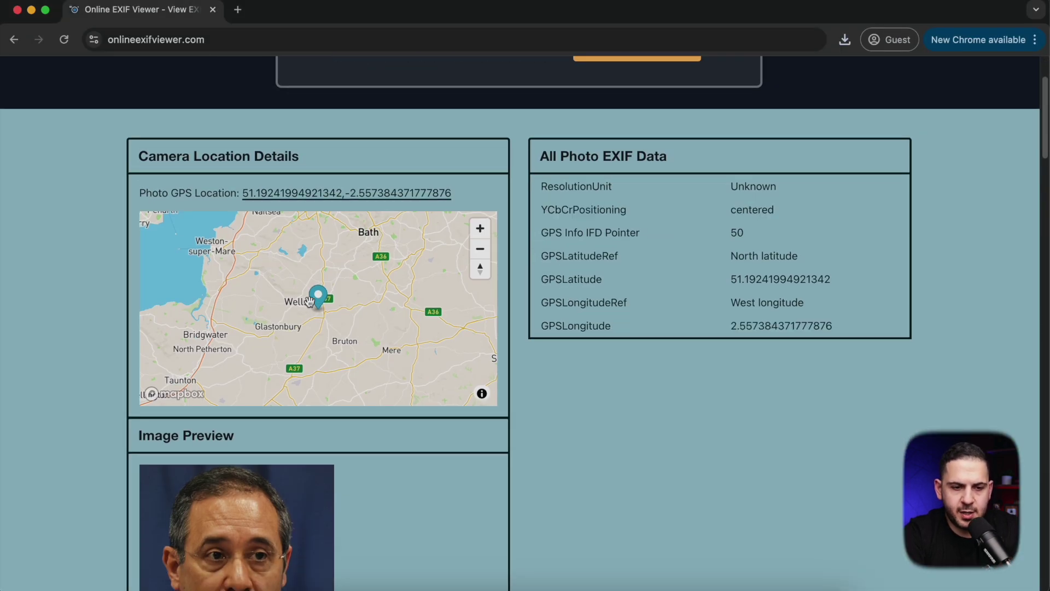
scroll(629, 246, "down", 1)
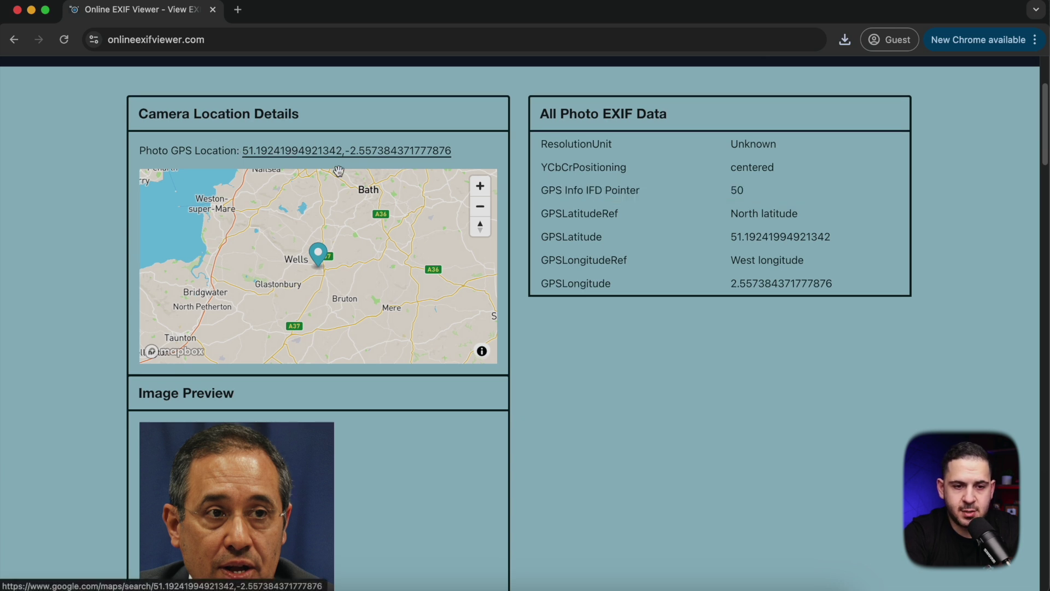
scroll(302, 359, "down", 5)
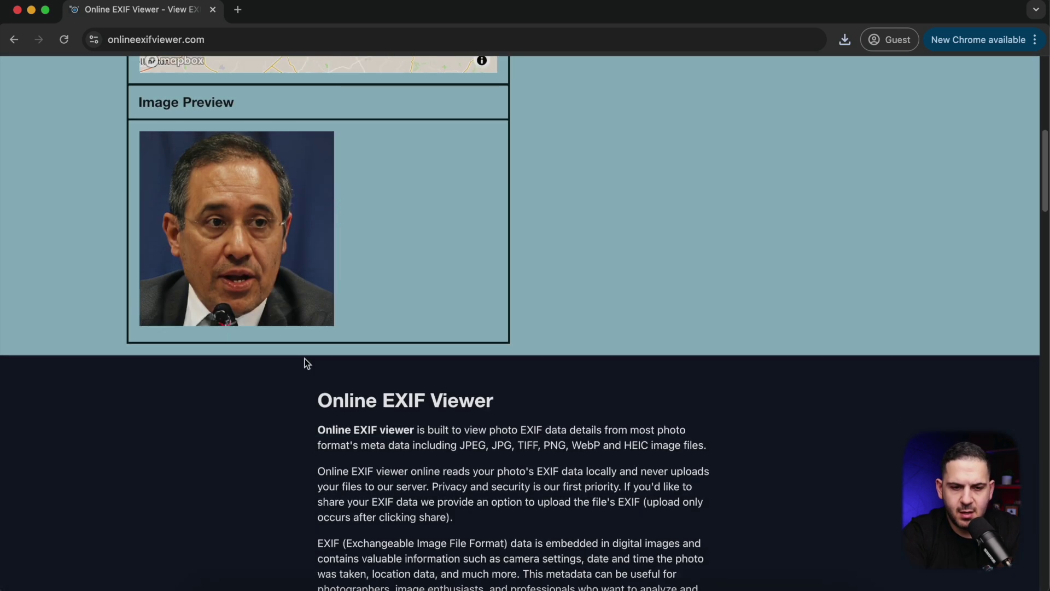
scroll(478, 324, "up", 8)
scroll(741, 481, "down", 1)
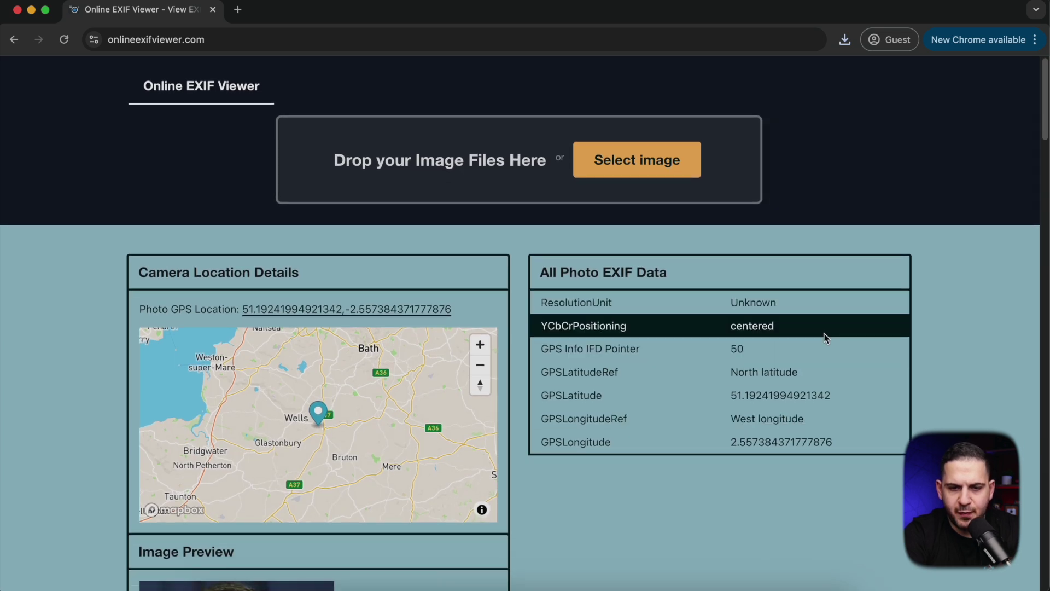
left_click(430, 316)
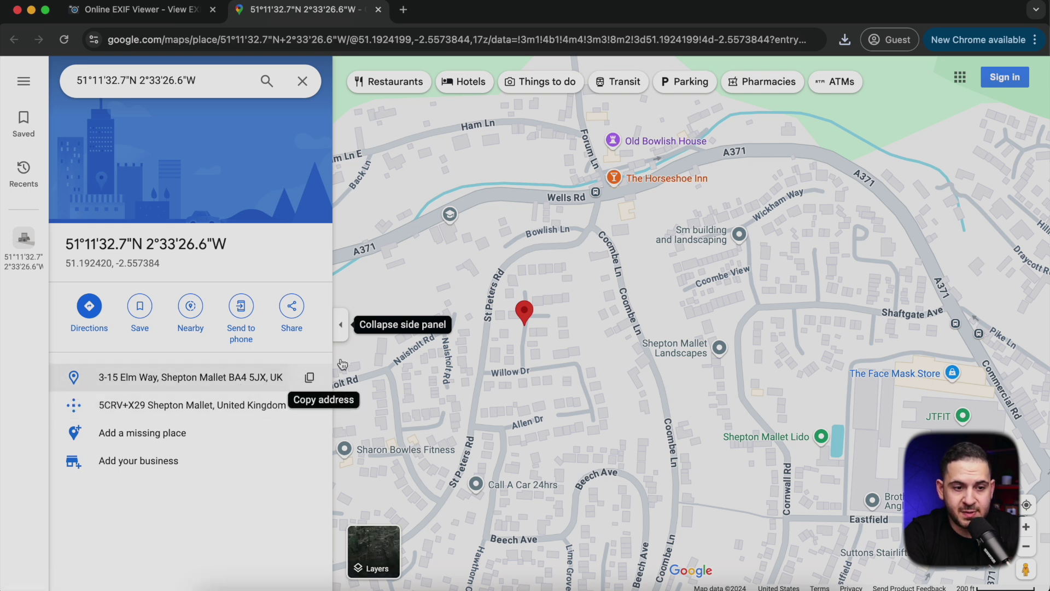
Copy the address of the pinned location and inspect the spot up close in satellite view
left_click(307, 376)
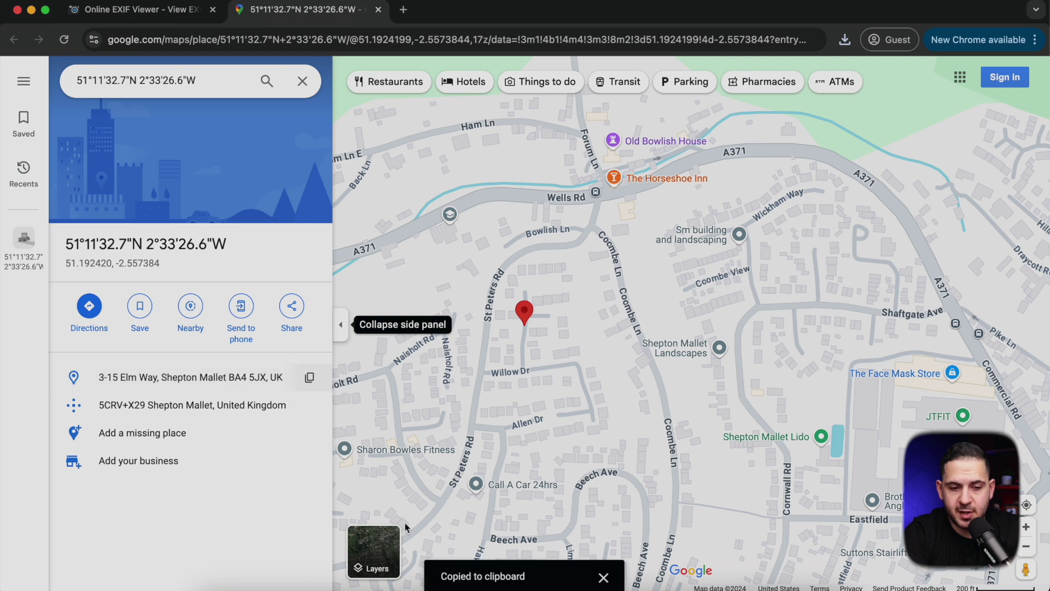
left_click(373, 550)
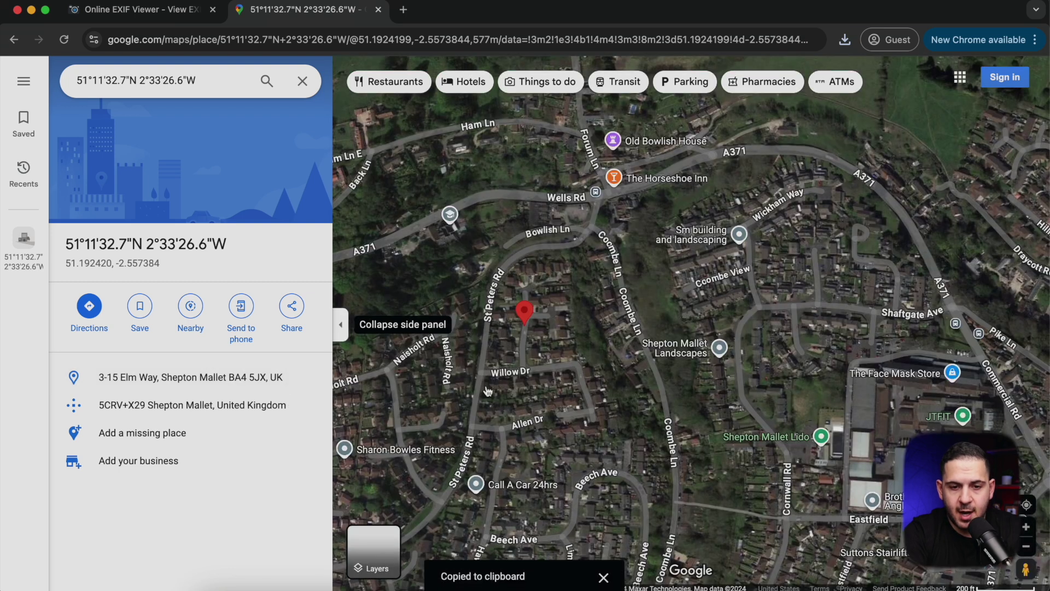
left_click(373, 546)
left_click(373, 548)
scroll(526, 333, "down", 10)
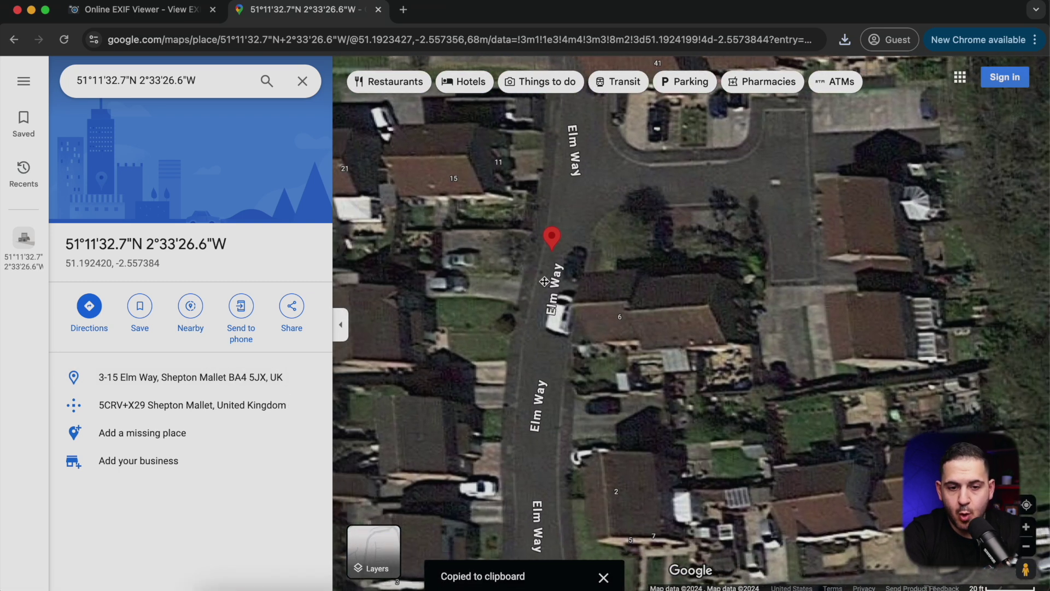
left_click_drag(544, 281, 540, 292)
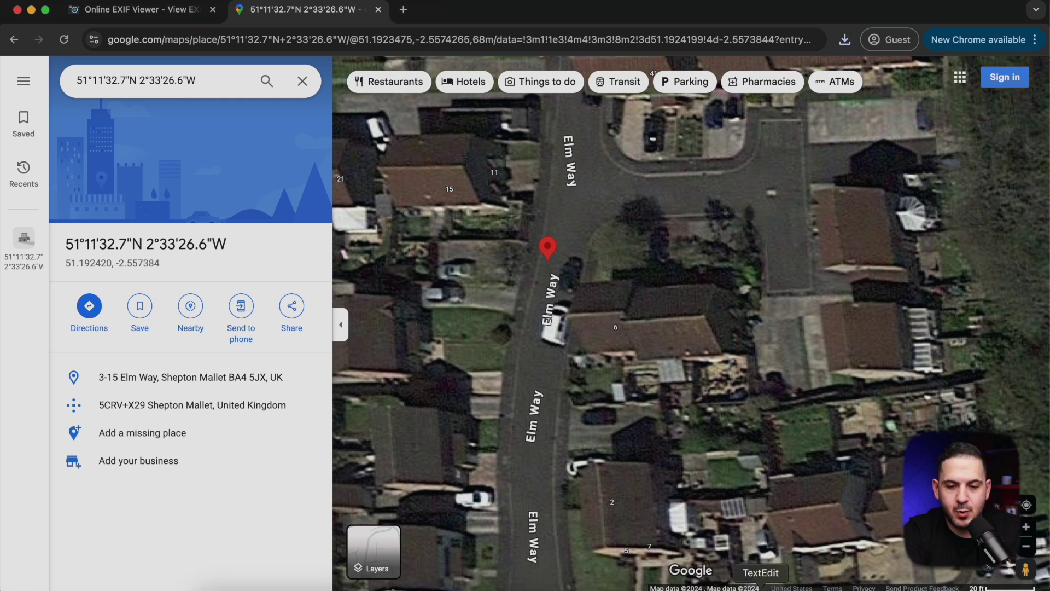
Add a "Location:" heading below the important dates in the TextEdit notes and paste the copied address under it
left_click(761, 589)
left_click(679, 170)
key("Return")
key("Return")
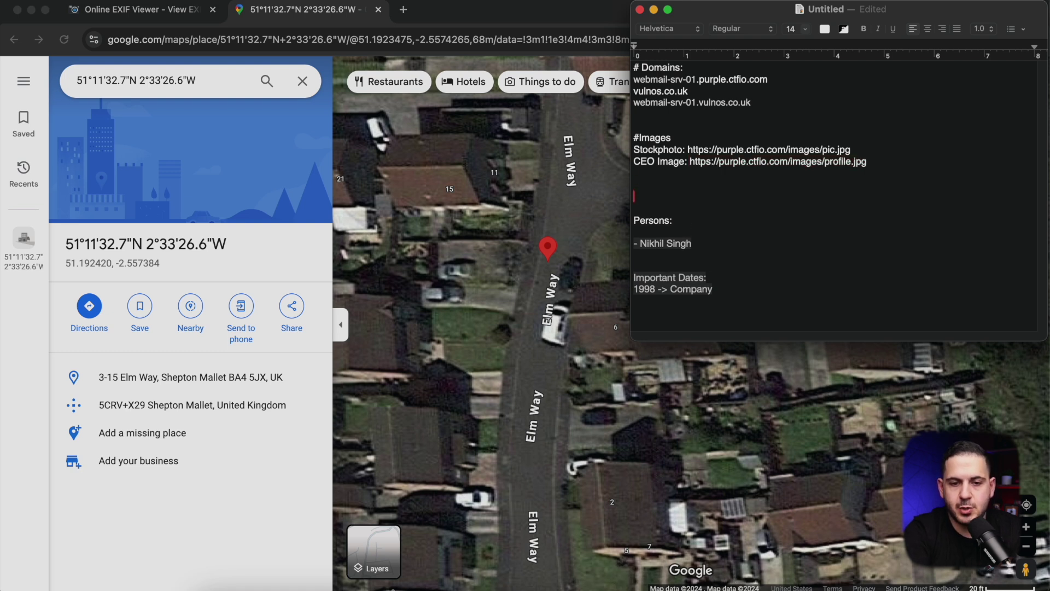
key("BackSpace")
key("Up")
left_click(635, 299)
type("Addresses")
key("alt+shift+Left")
type("Location:")
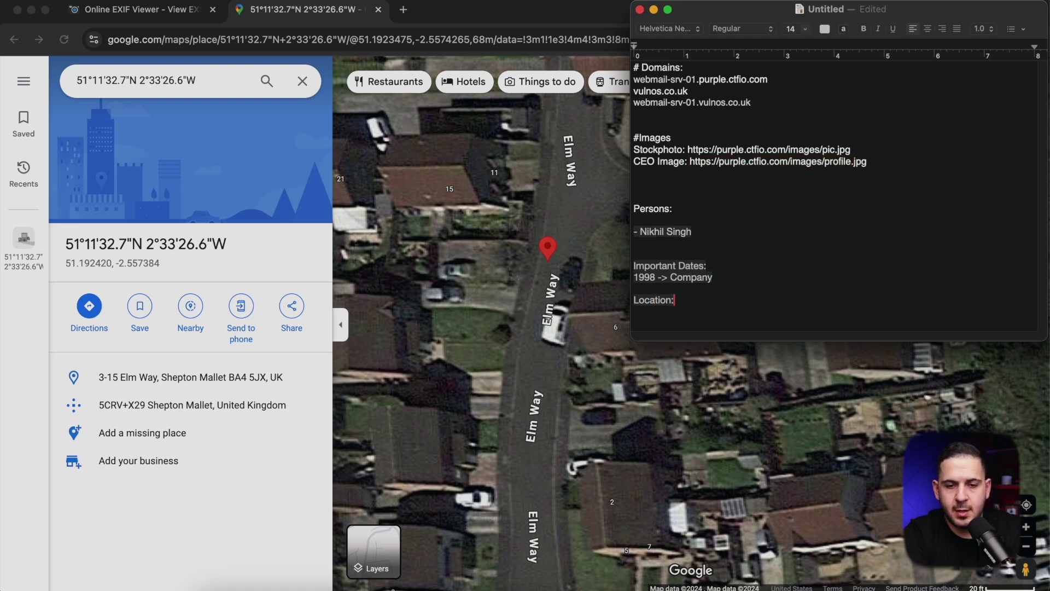
key("Return")
key("super+v")
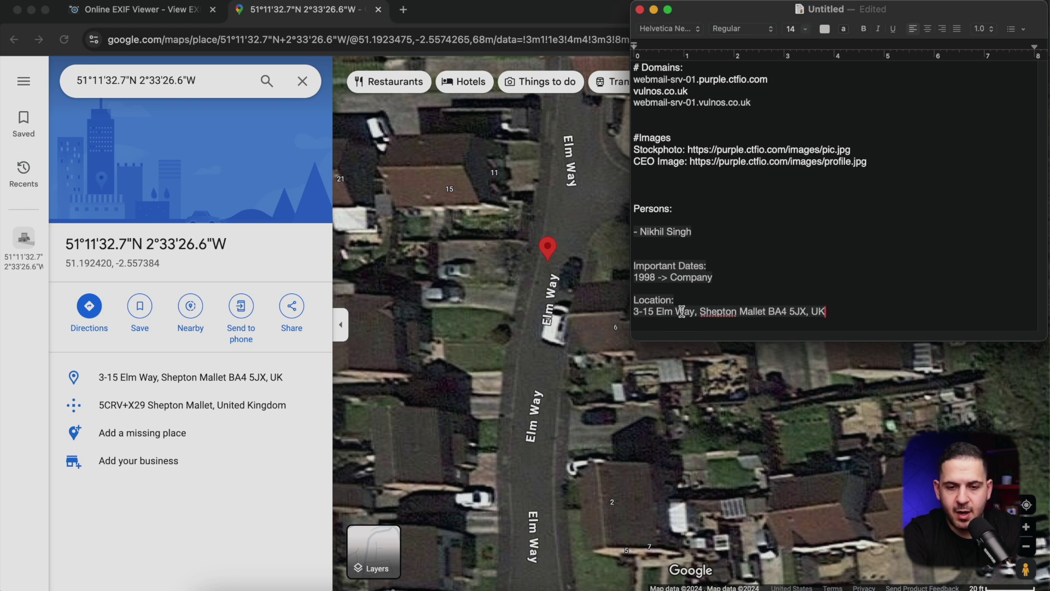
Go through the noted address's street, town, postcode and country, and close the Google Maps tab in Chrome
left_click_drag(693, 311, 616, 311)
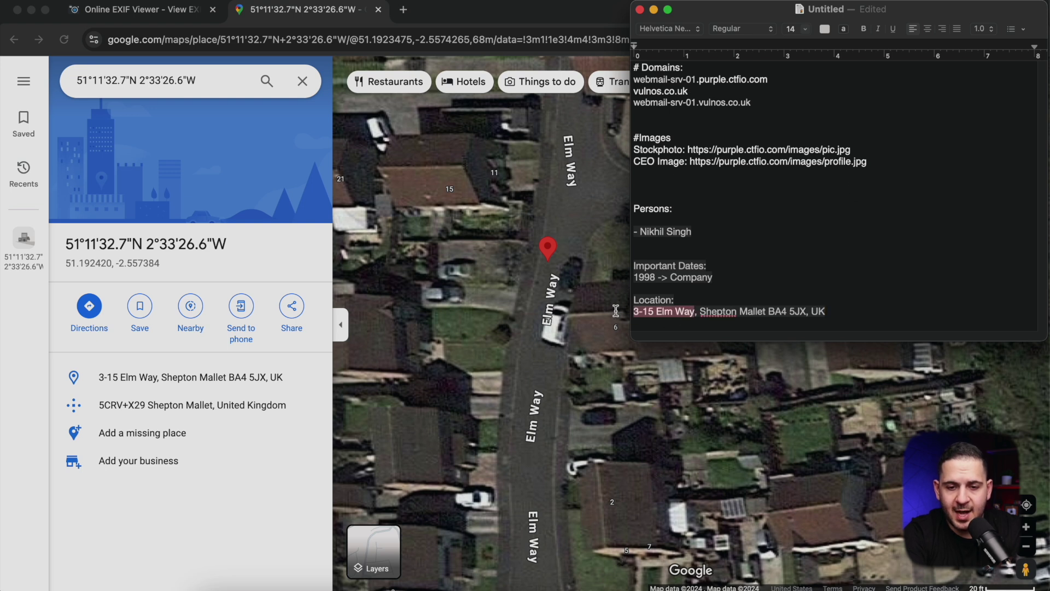
double_click(723, 313)
double_click(756, 313)
double_click(818, 311)
double_click(797, 311)
left_click_drag(798, 311, 772, 311)
left_click(474, 22)
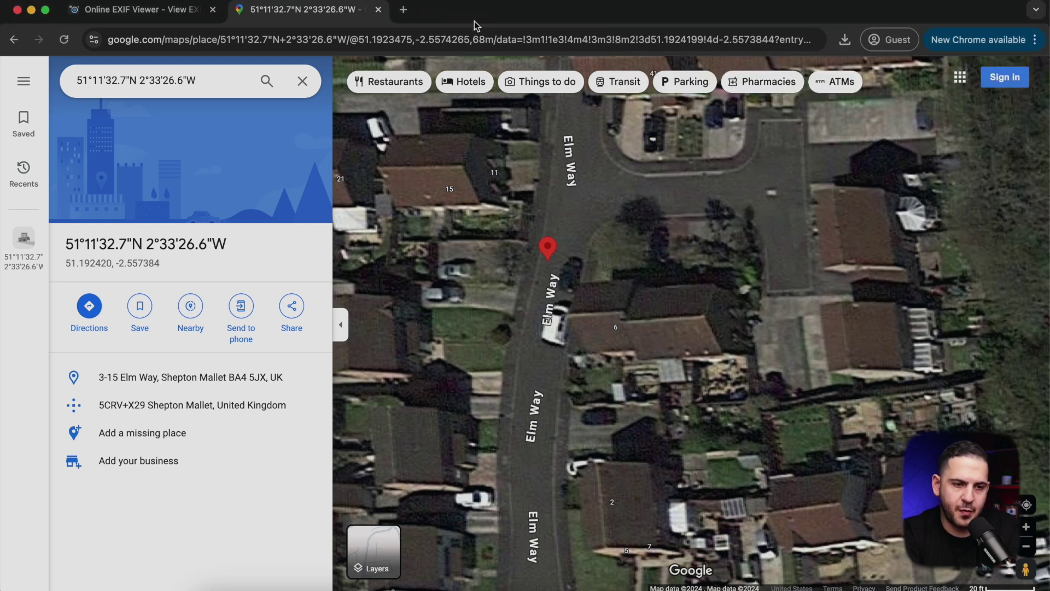
key("super+w")
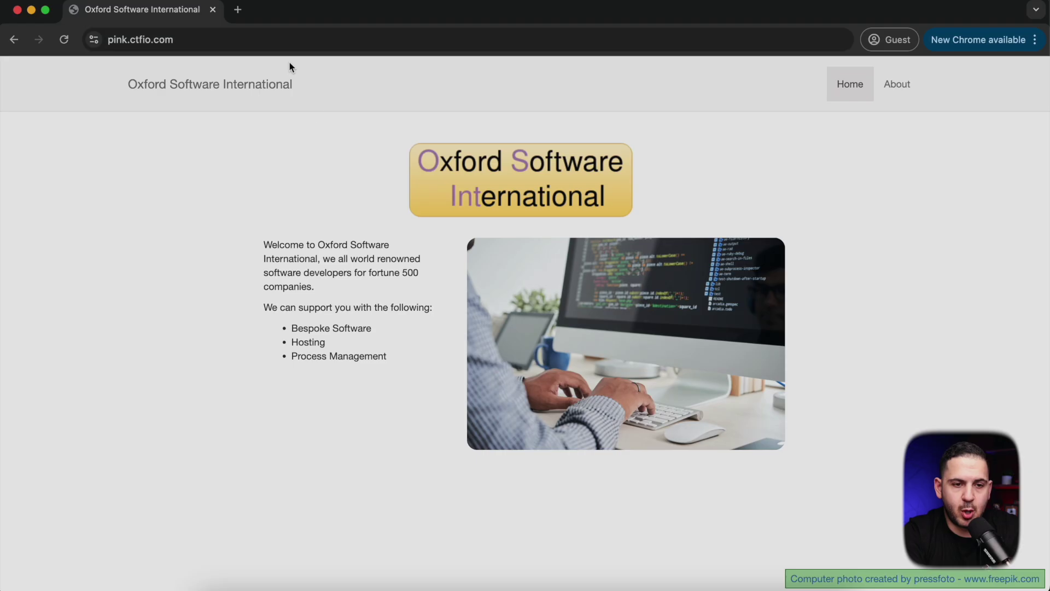
Load the WebMail login page at webmail-srv-01.pink.ctfio.com and switch away from the browser
left_click(284, 40)
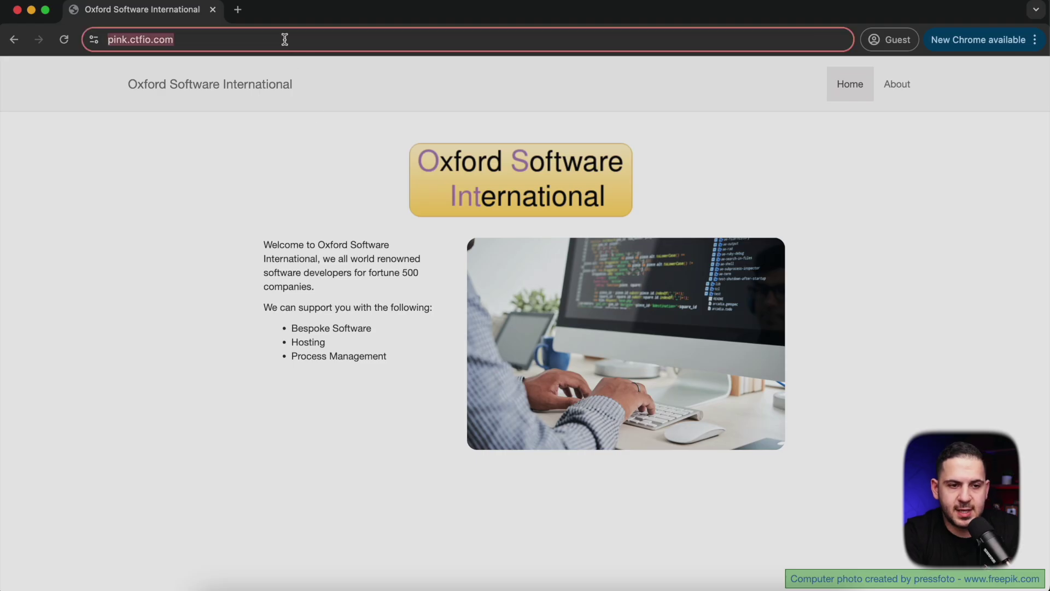
key("super+v")
key("Return")
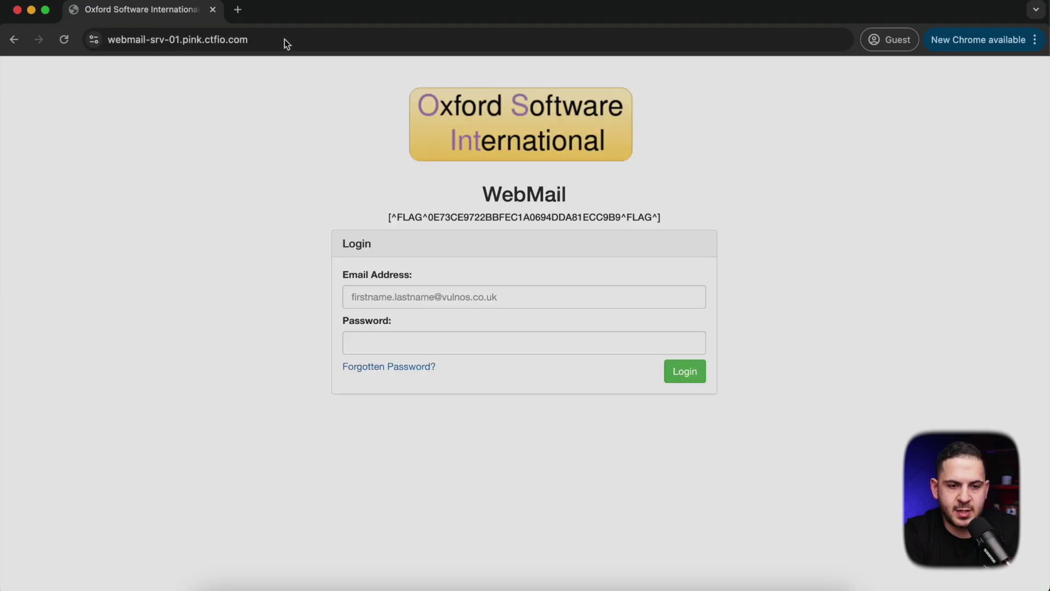
key("super+Tab")
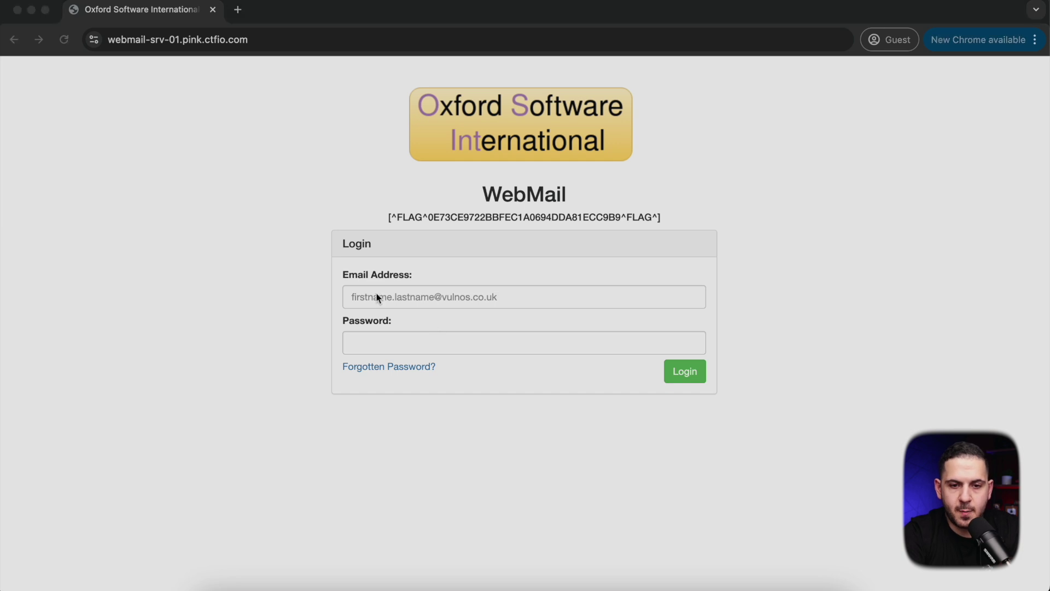
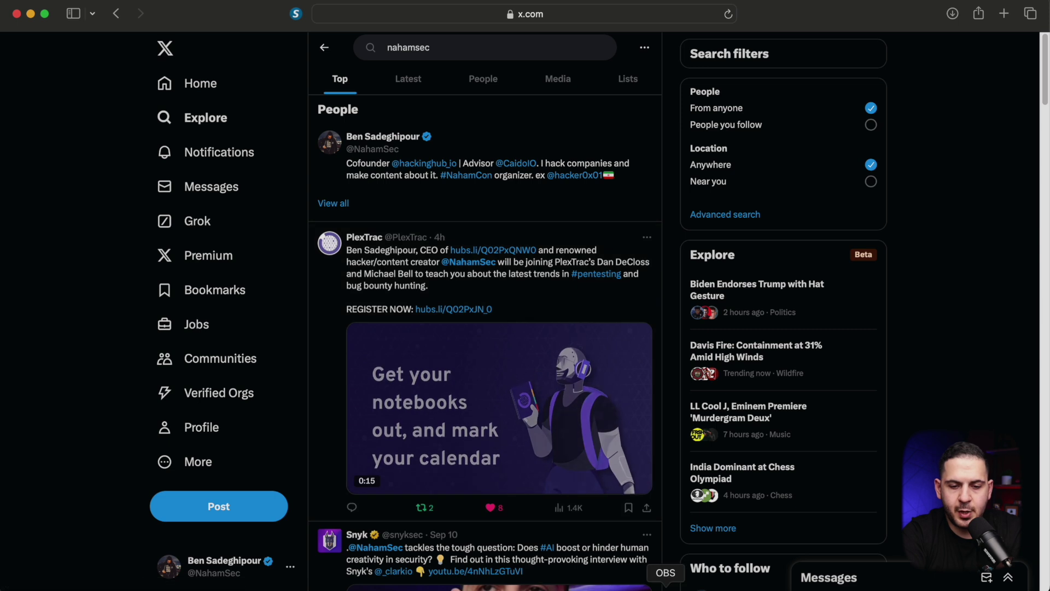
Copy the person's name from the TextEdit notes, search X for it in Safari and examine the matching accounts
key("super+Tab")
left_click_drag(693, 231, 641, 232)
key("super+c")
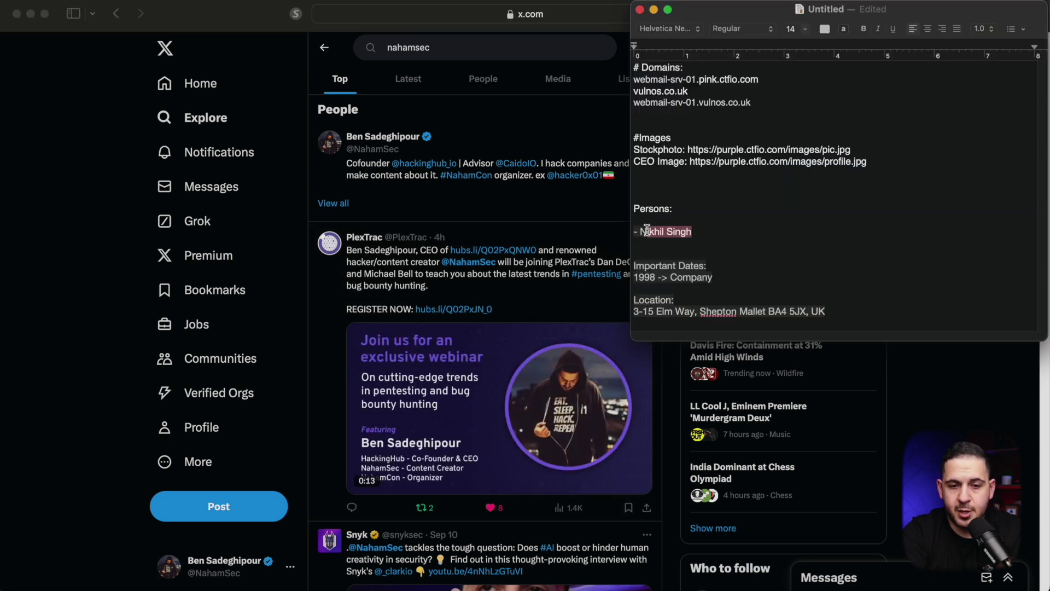
triple_click(478, 53)
key("super+v")
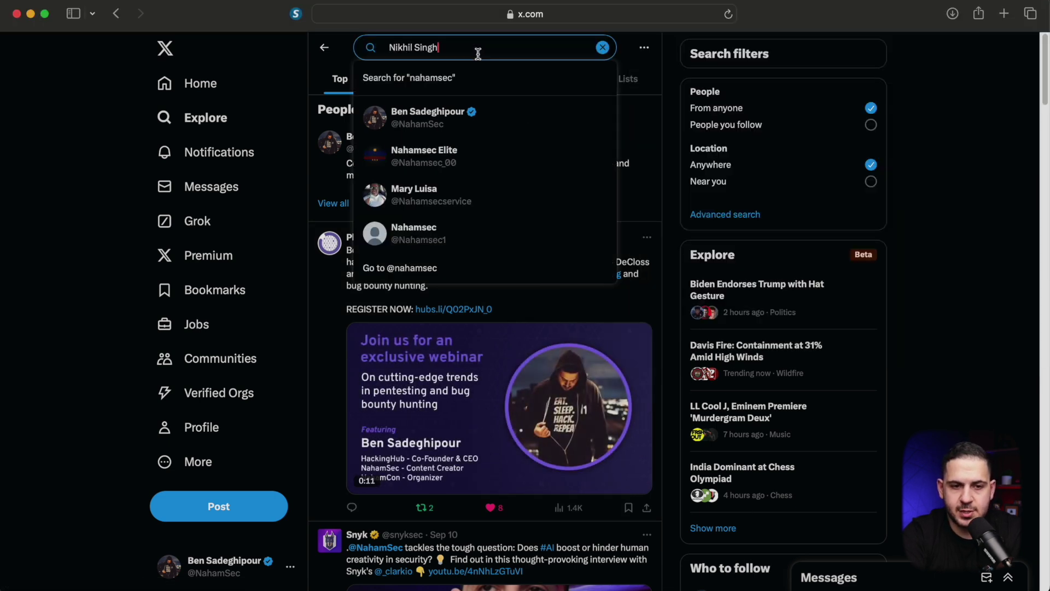
key("Return")
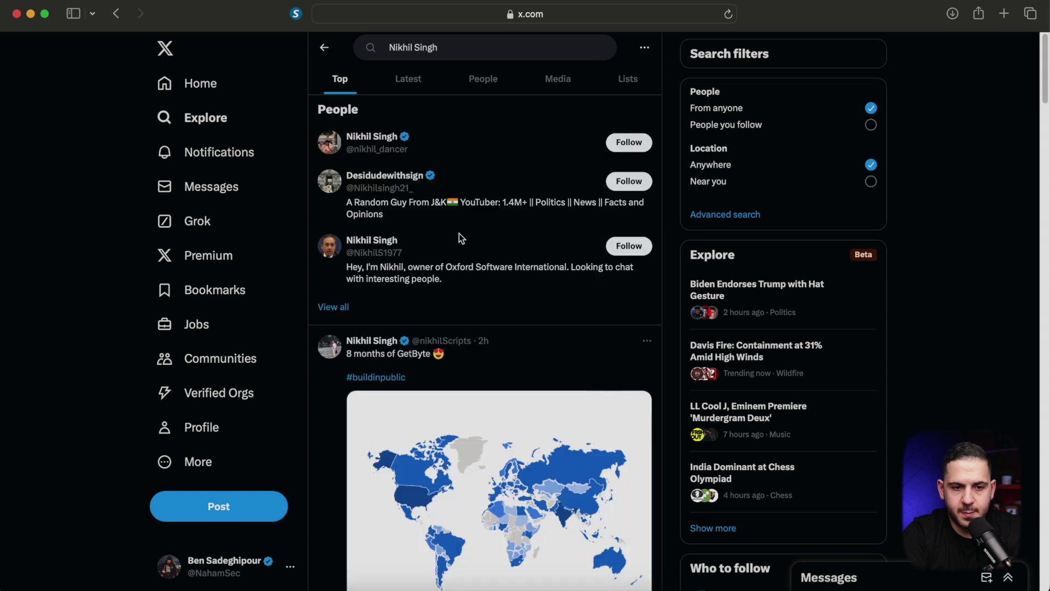
mouse_move(330, 253)
scroll(331, 254, "up", 5)
scroll(330, 253, "down", 5)
key("super+equal")
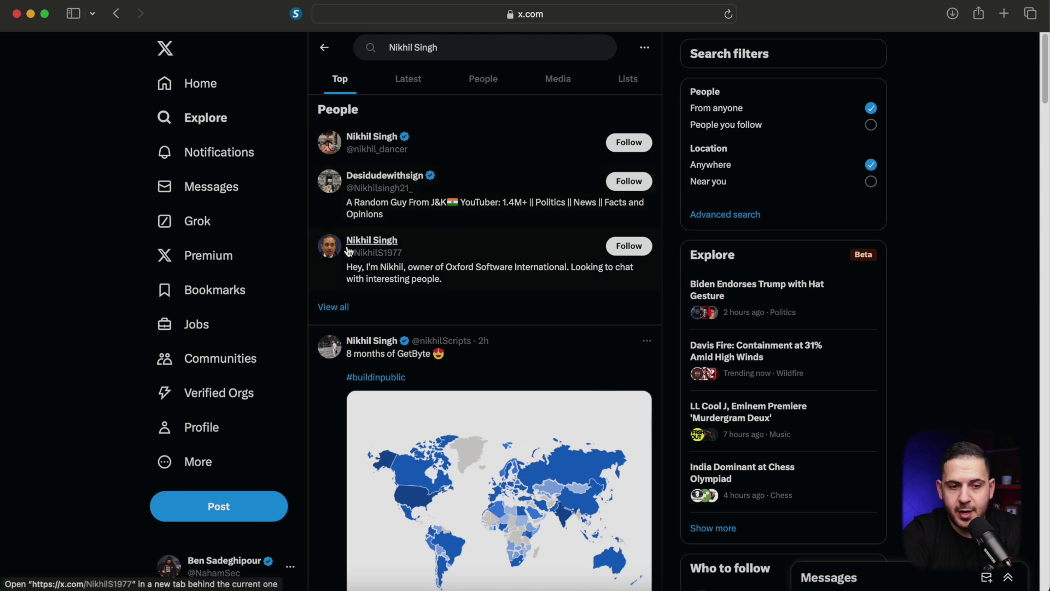
Copy the domain vulnos.co.uk from the TextEdit notes and search X for it in Safari
key("super+Tab")
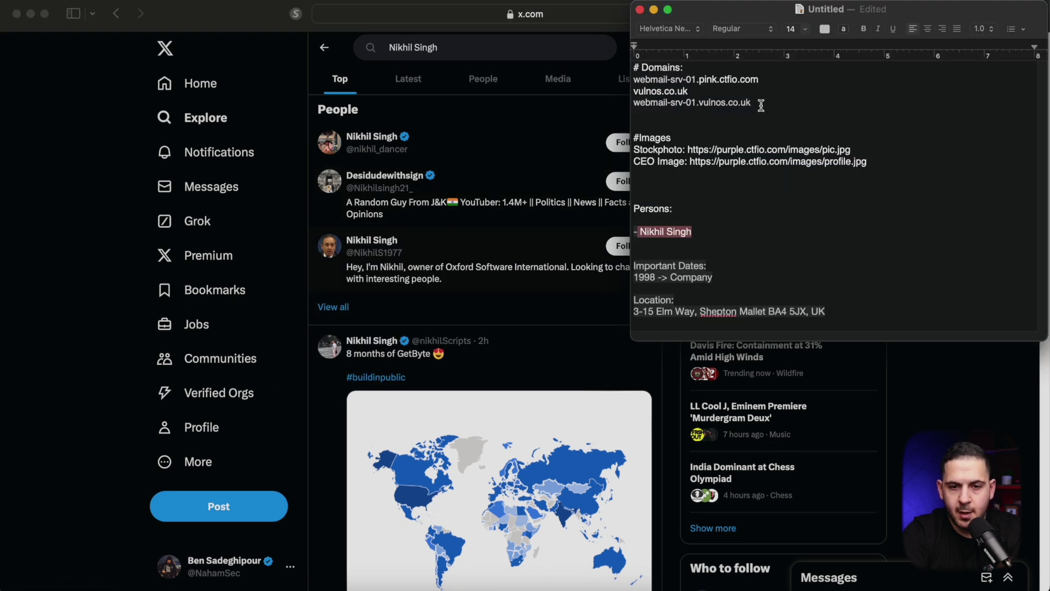
left_click_drag(705, 92, 624, 93)
key("super+c")
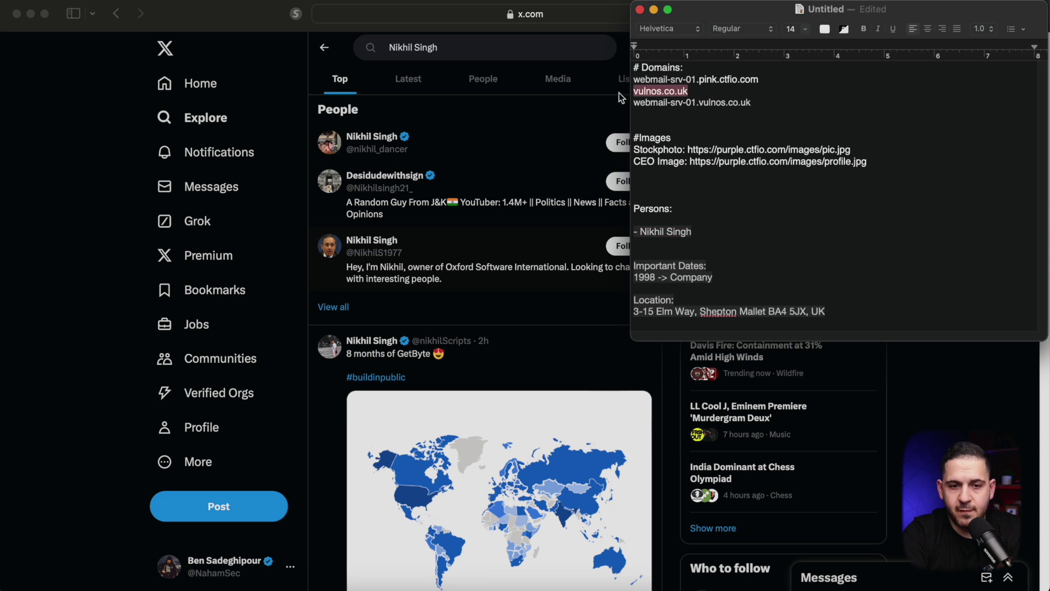
key("super+Tab")
left_click(520, 51)
key("super+v")
key("Return")
left_click(521, 54)
key("super+v")
key("Return")
key("super+a")
left_click(520, 54)
key("super+a")
key("super+v")
key("Return")
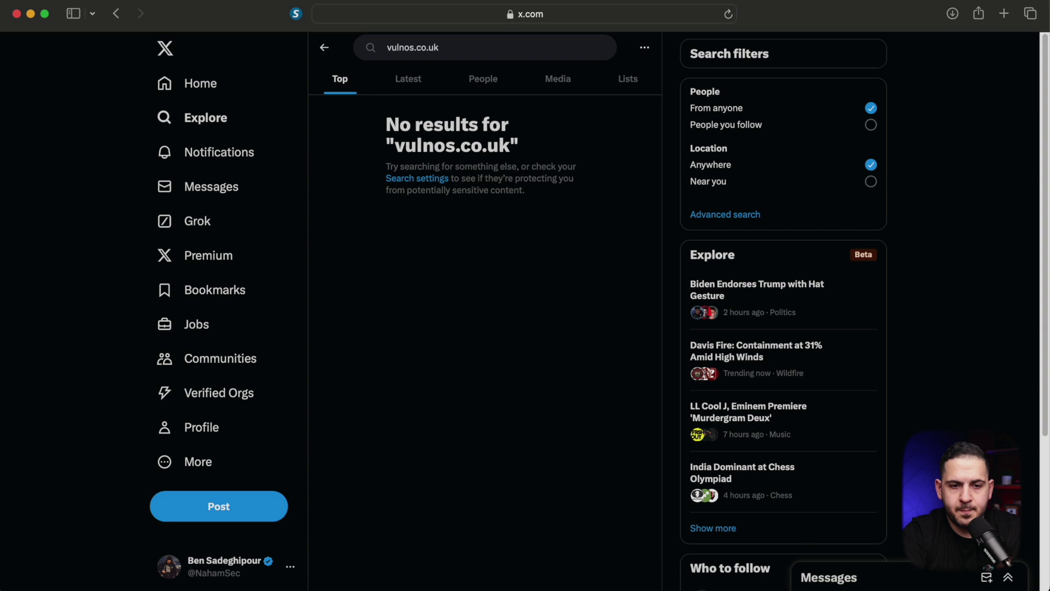
Show the latest posts for the vulnos.co.uk search and view the profile of the post's author
left_click(489, 36)
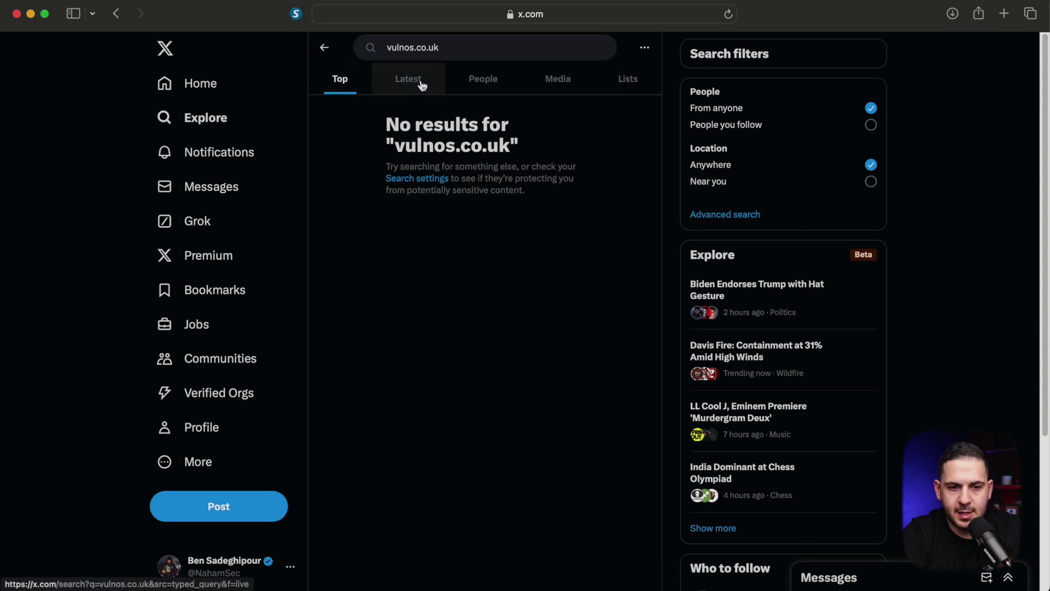
left_click(408, 80)
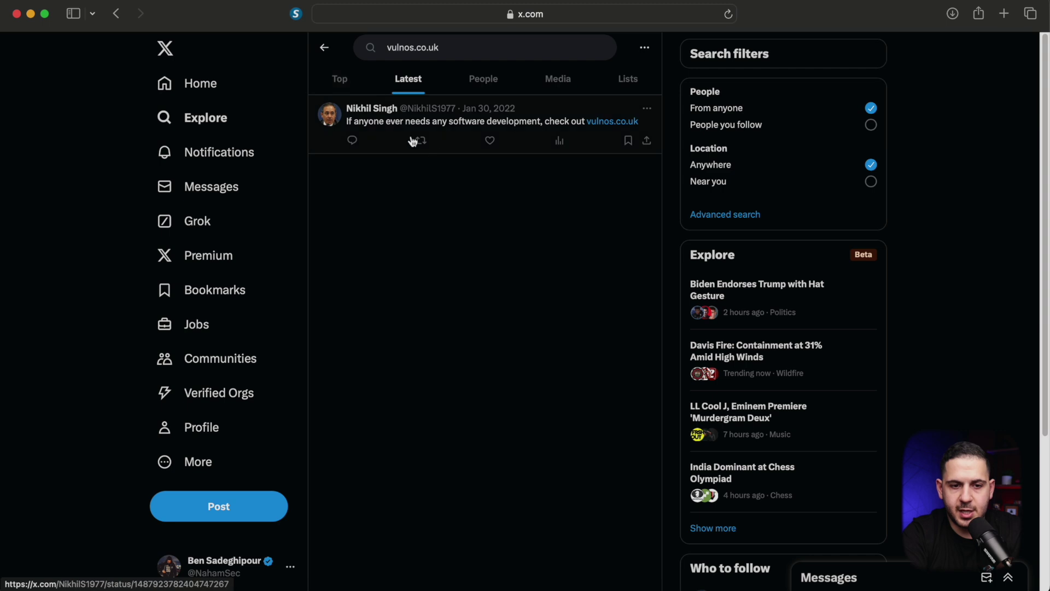
mouse_move(329, 123)
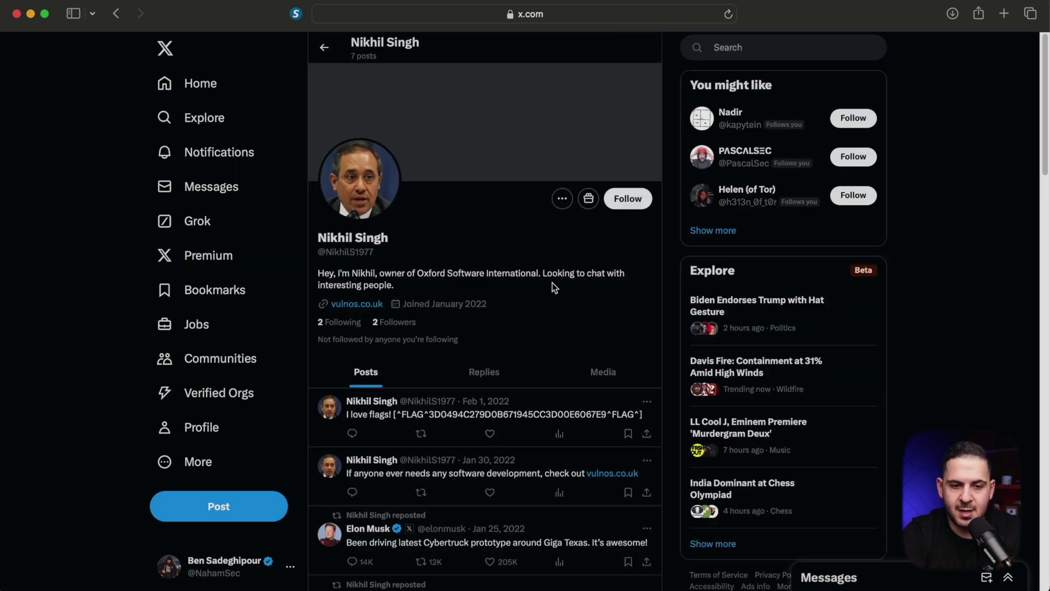
scroll(554, 286, "down", 1)
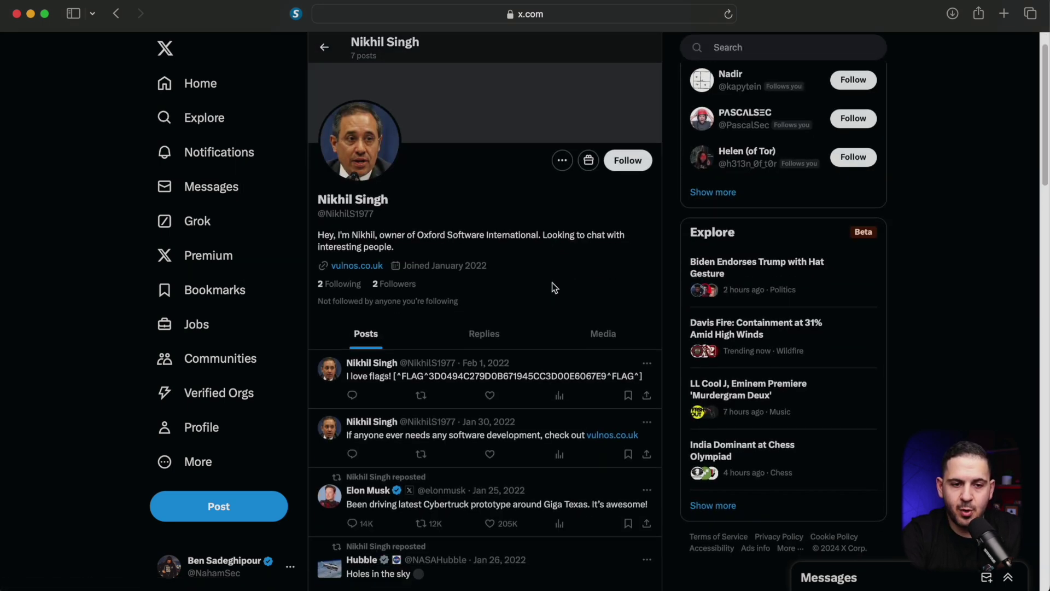
Copy the profile's handle and start a "Social Media" username line under the person's name in the TextEdit notes
double_click(365, 215)
key("super+Tab")
key("super+Down")
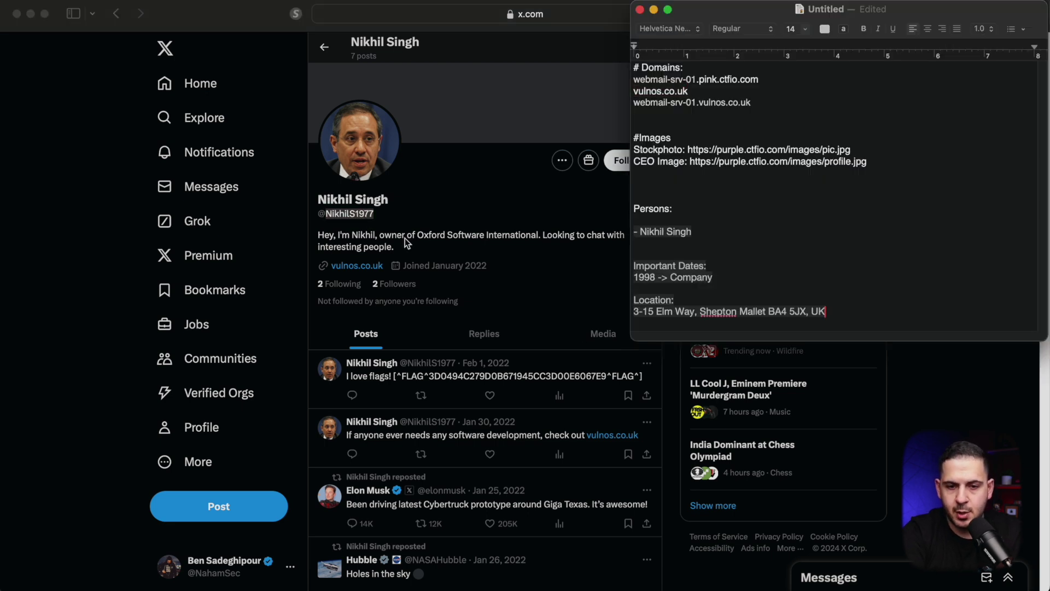
left_click(711, 234)
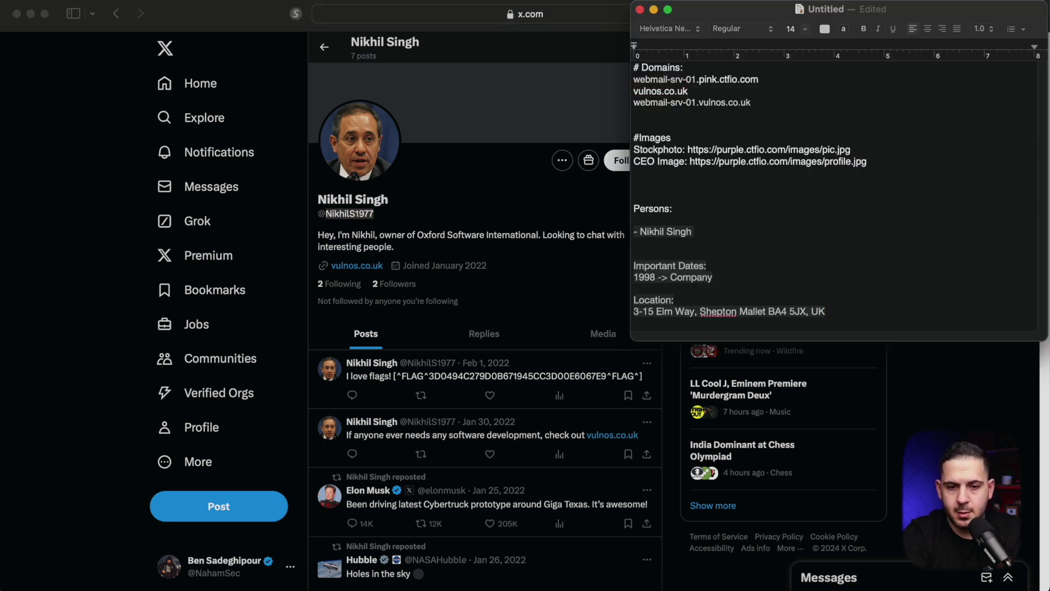
key("Return")
type("Social Media userana")
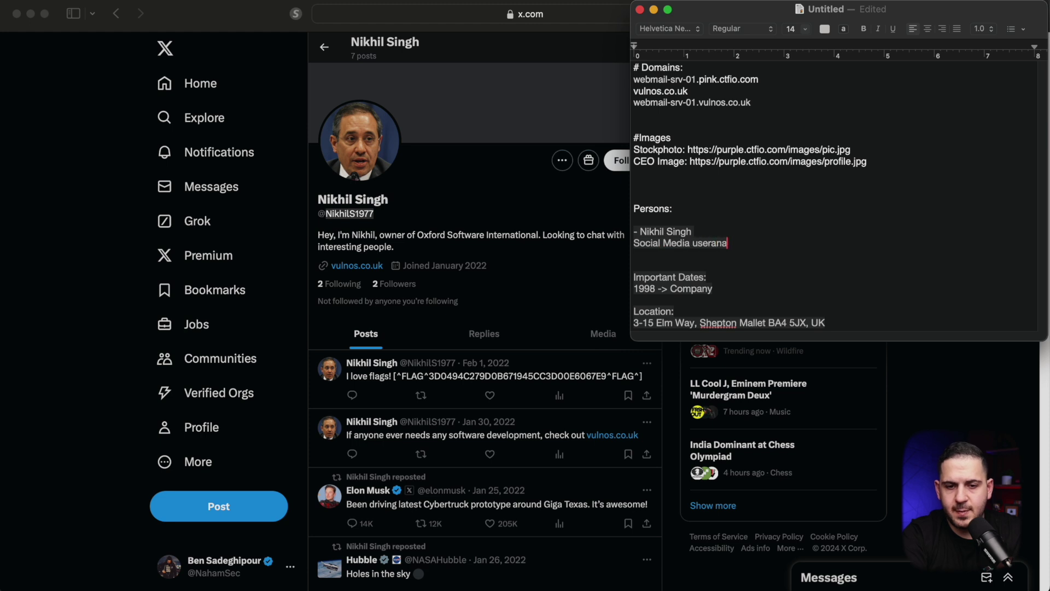
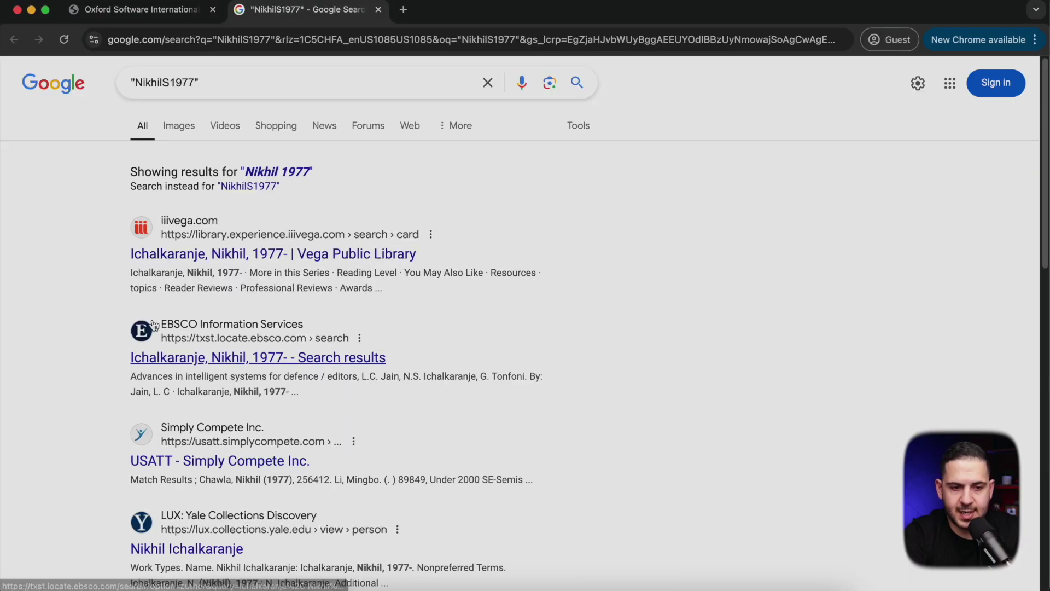
Look through the Google results for the quoted X handle in Chrome
scroll(174, 326, "down", 1)
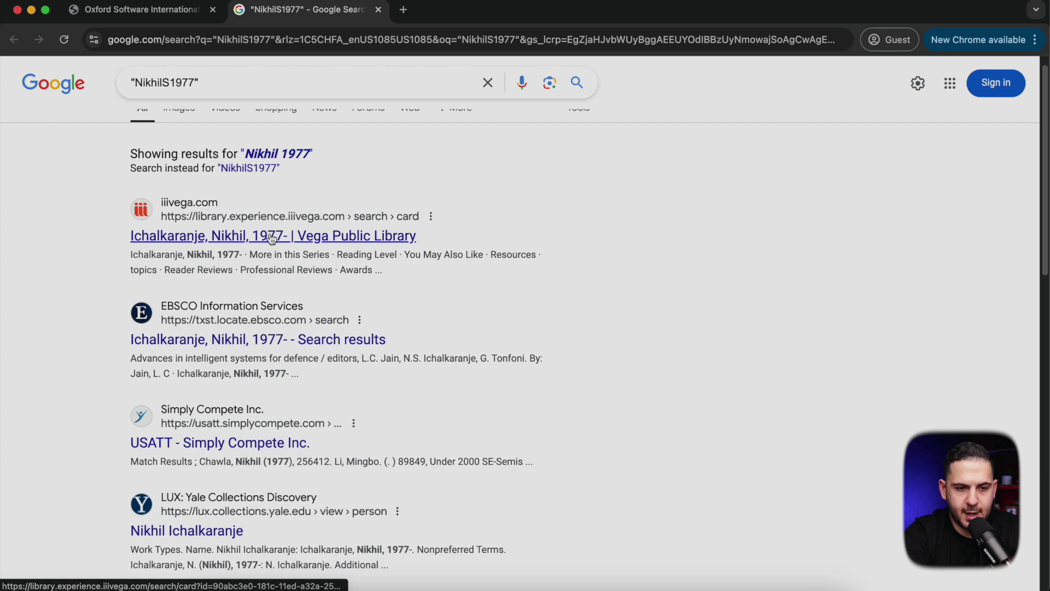
scroll(236, 240, "down", 1)
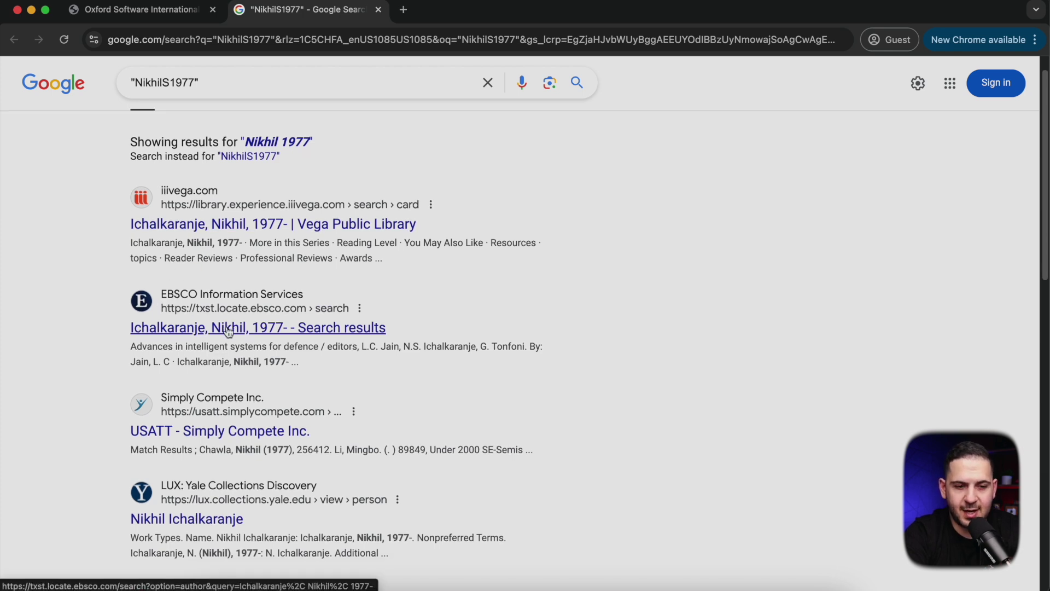
scroll(228, 338, "down", 5)
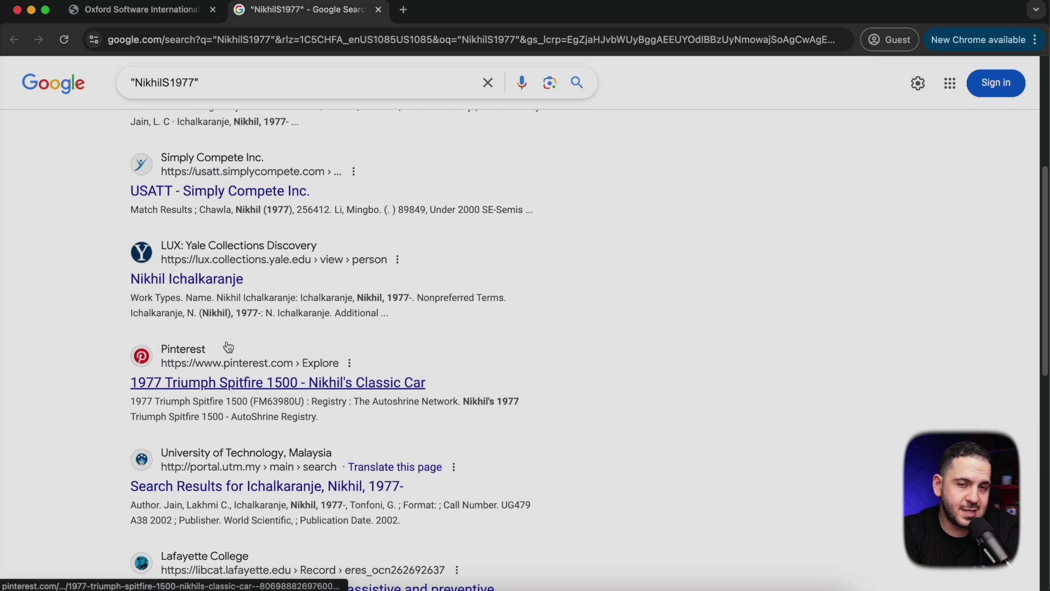
scroll(229, 347, "up", 6)
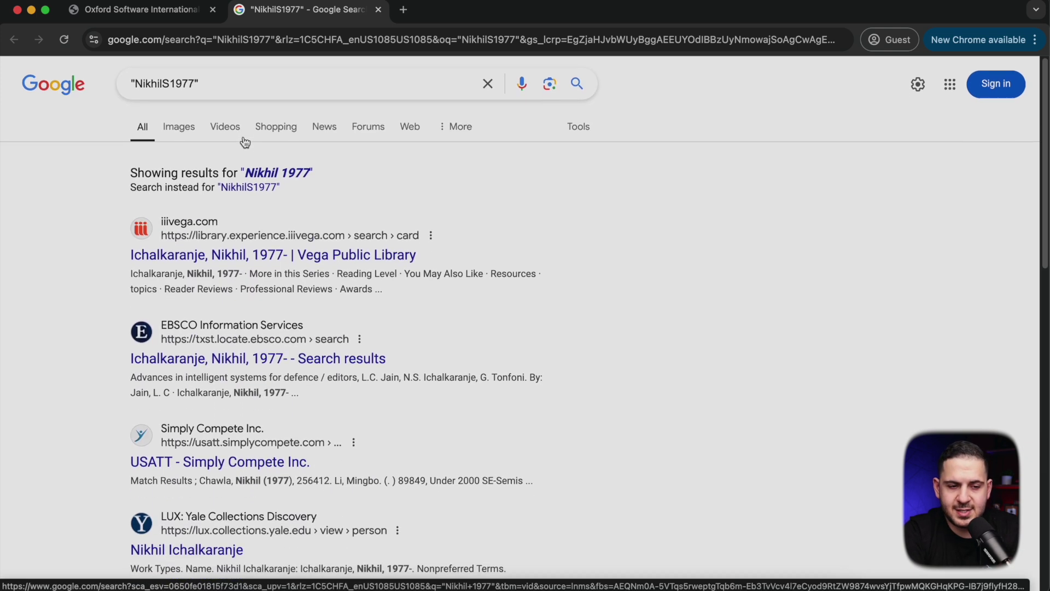
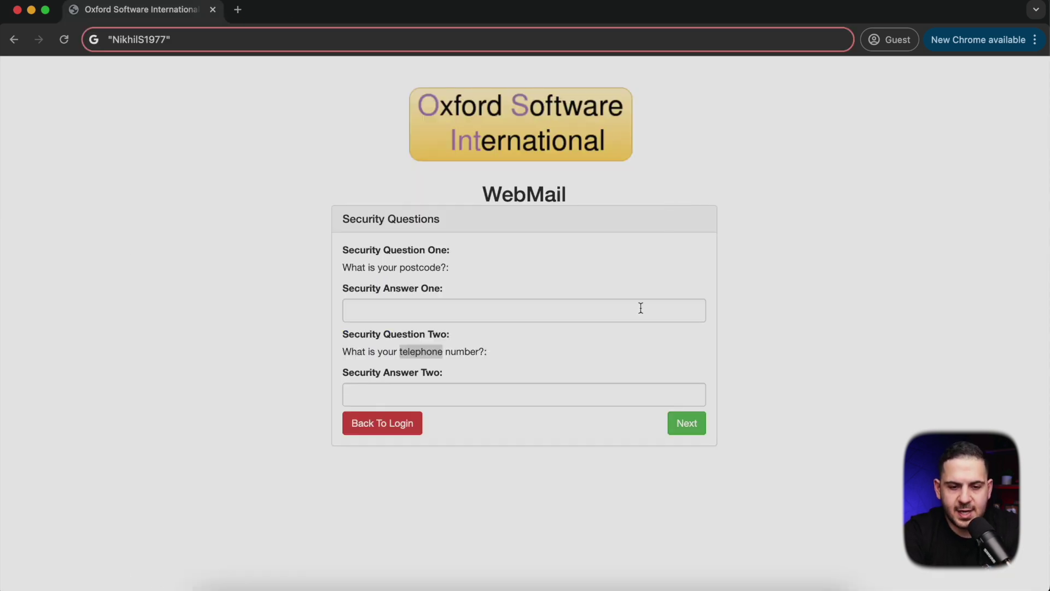
Return to the X profile in Safari, highlight the flag in the "I love flags!" post and read through the remaining posts
left_click(315, 577)
scroll(415, 328, "down", 2)
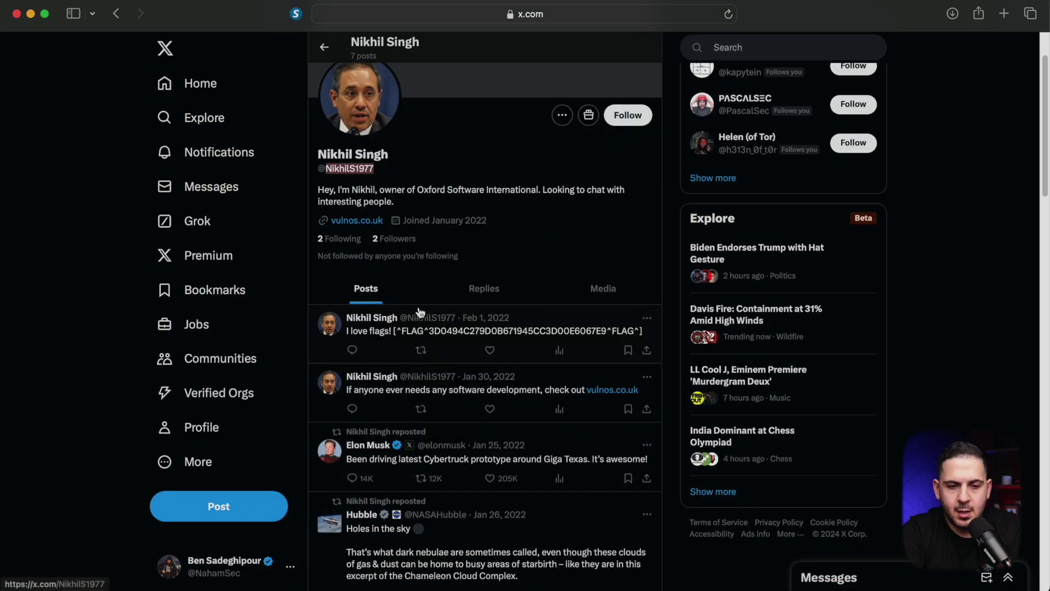
left_click_drag(394, 332, 649, 339)
scroll(425, 282, "down", 3)
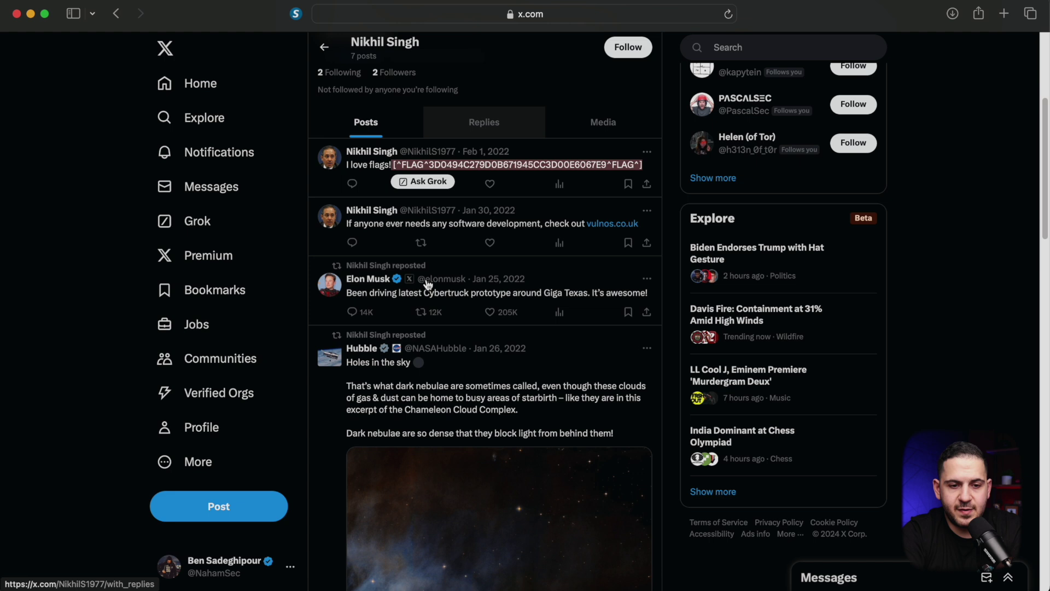
scroll(444, 300, "down", 6)
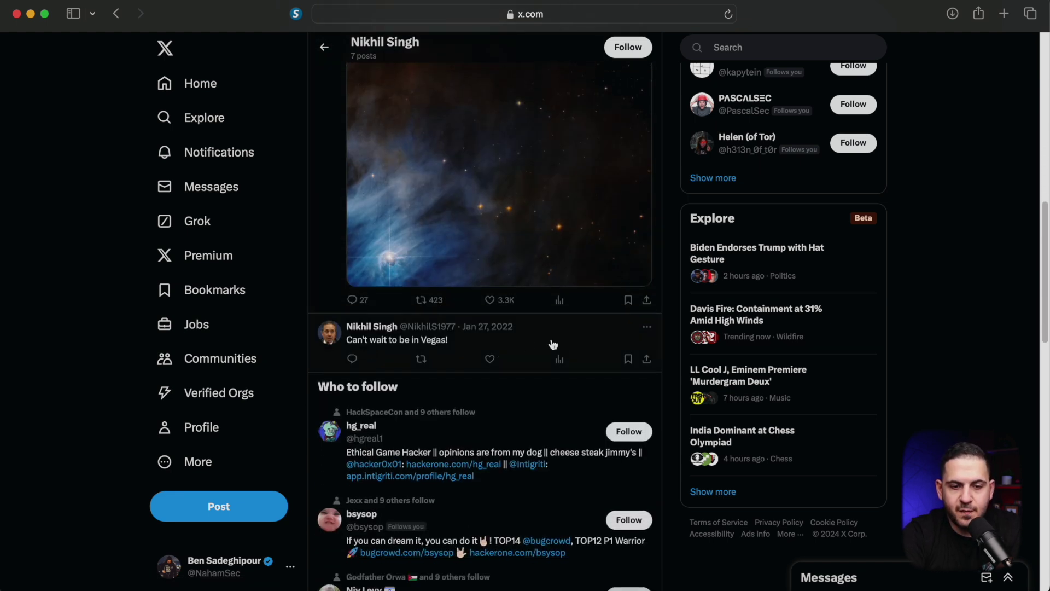
scroll(544, 343, "up", 8)
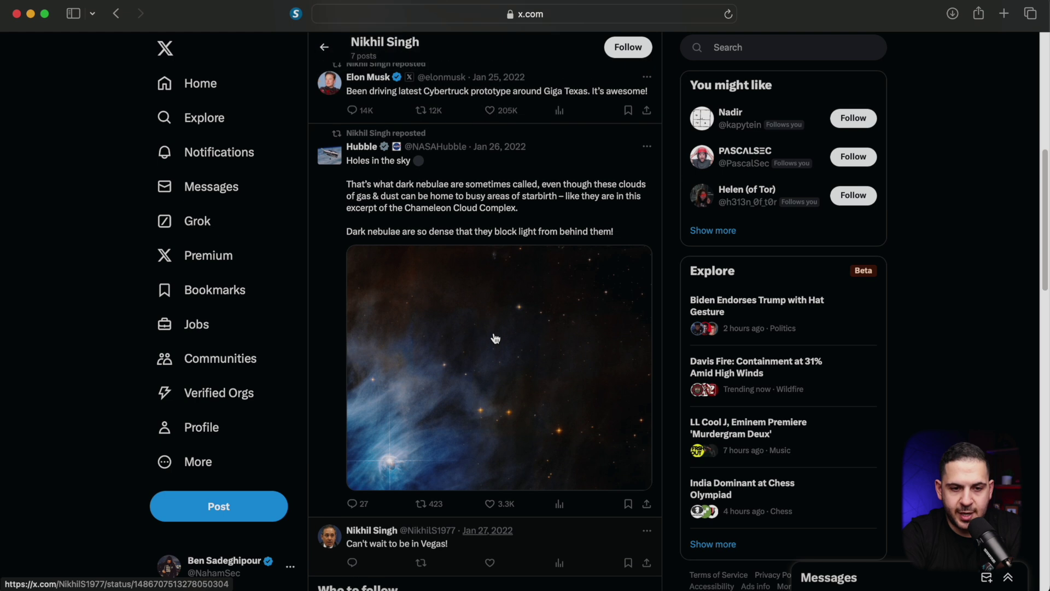
scroll(496, 338, "down", 15)
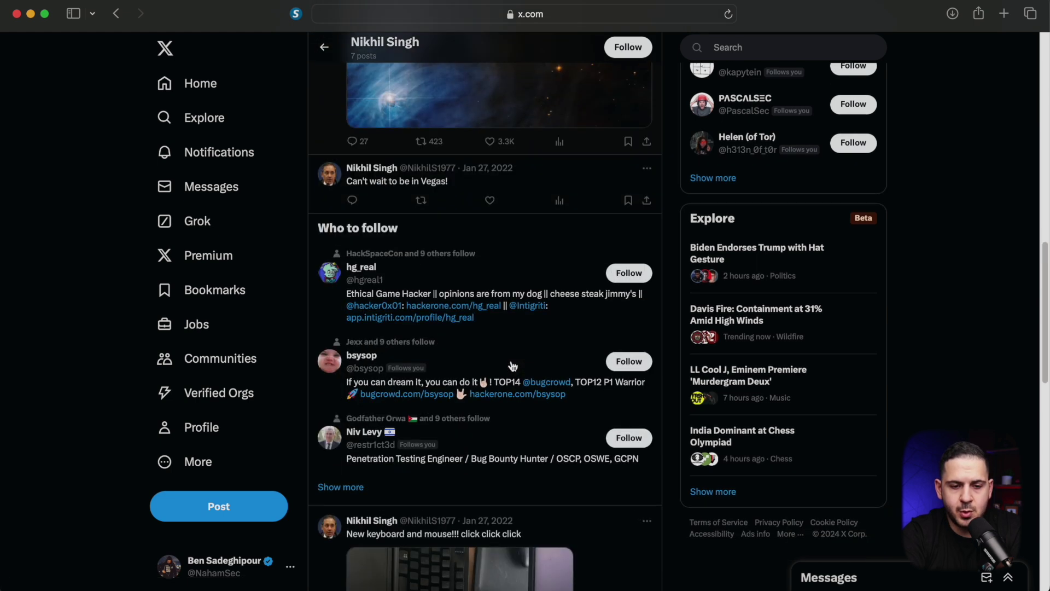
scroll(448, 310, "up", 1)
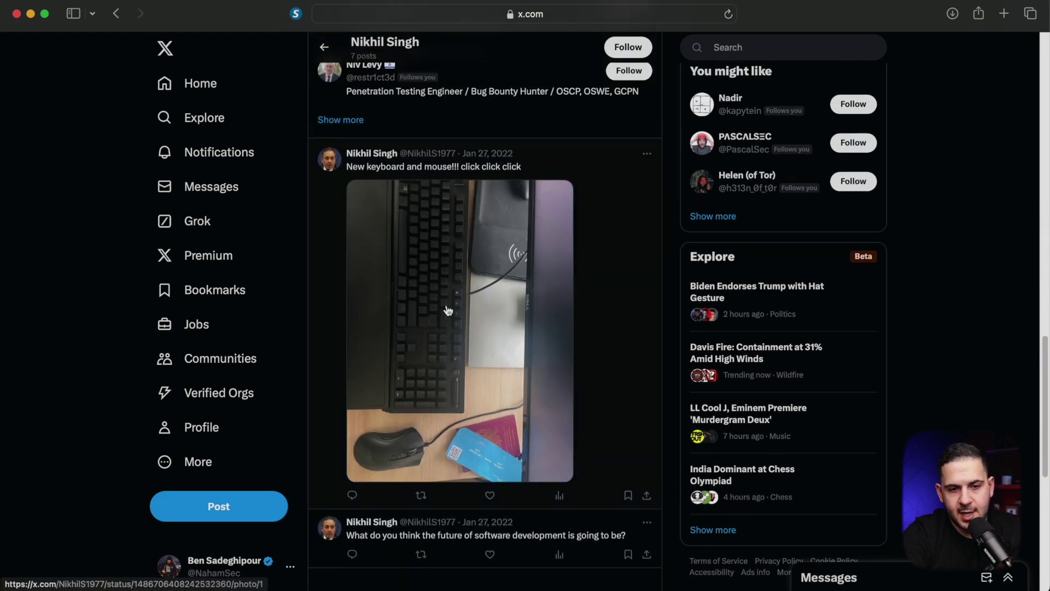
Open the photo from the "New keyboard and mouse!!!" post as a full-size image in a new tab
left_click(447, 310)
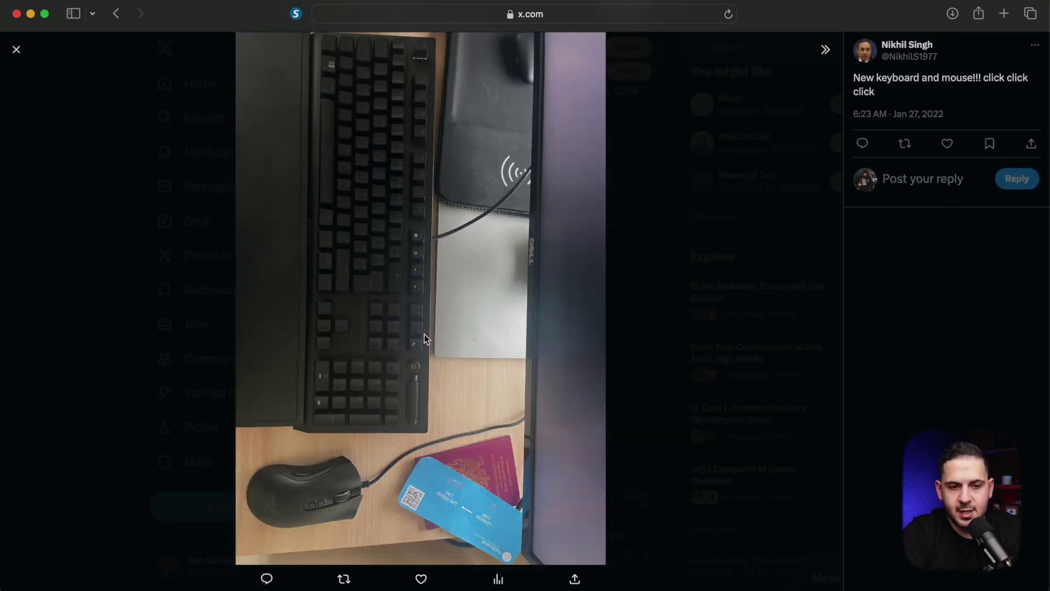
right_click(429, 290)
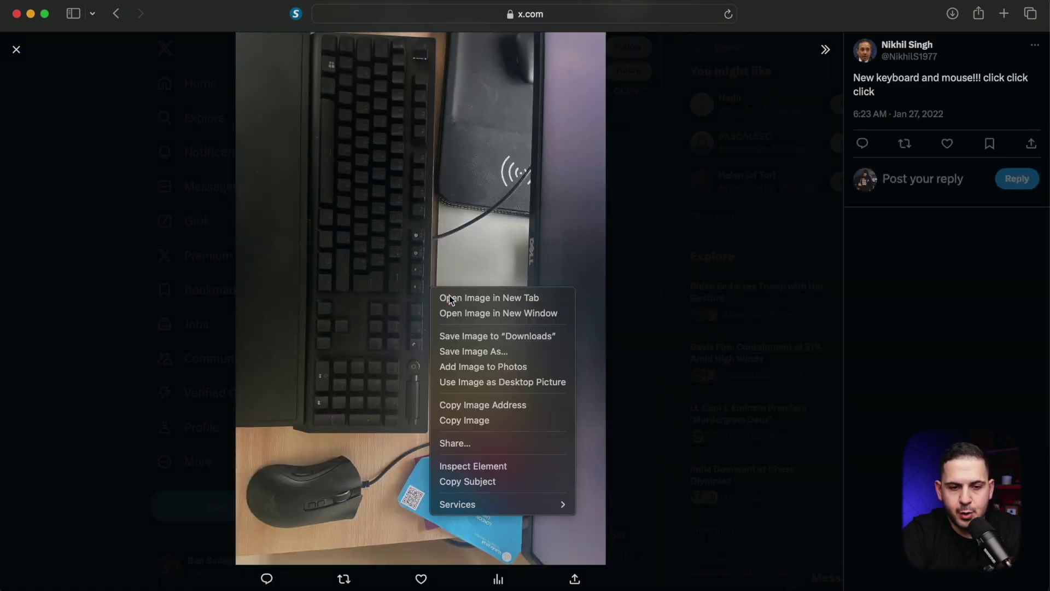
left_click(449, 294)
left_click(618, 41)
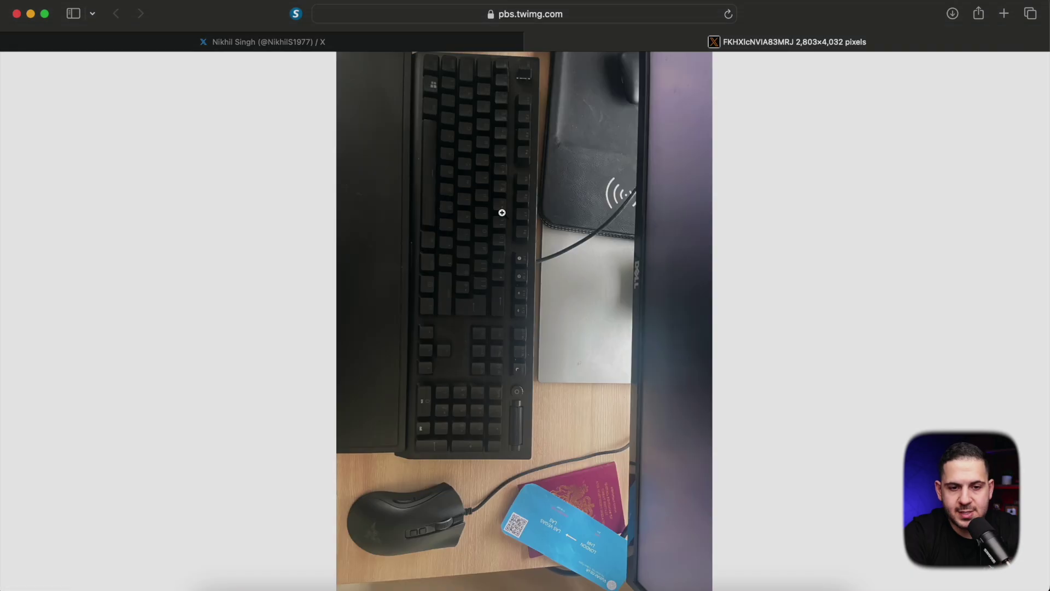
Enlarge the desk photo and examine the boarding pass beside the passport, including its QR code, route and printed website
left_click(502, 212)
scroll(502, 212, "right", 10)
scroll(502, 212, "down", 5)
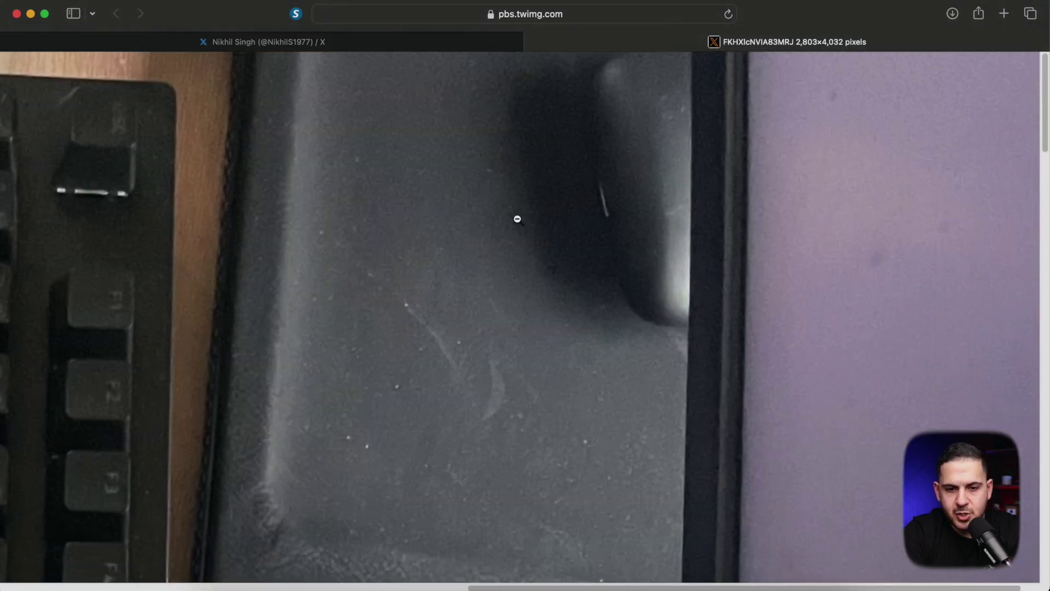
scroll(580, 252, "down", 20)
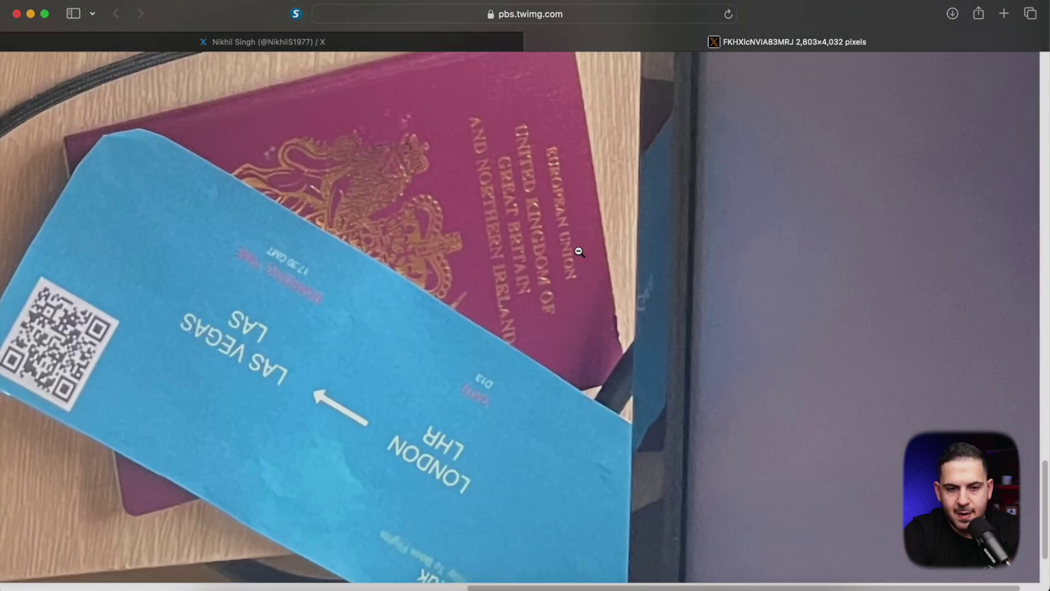
scroll(433, 273, "down", 5)
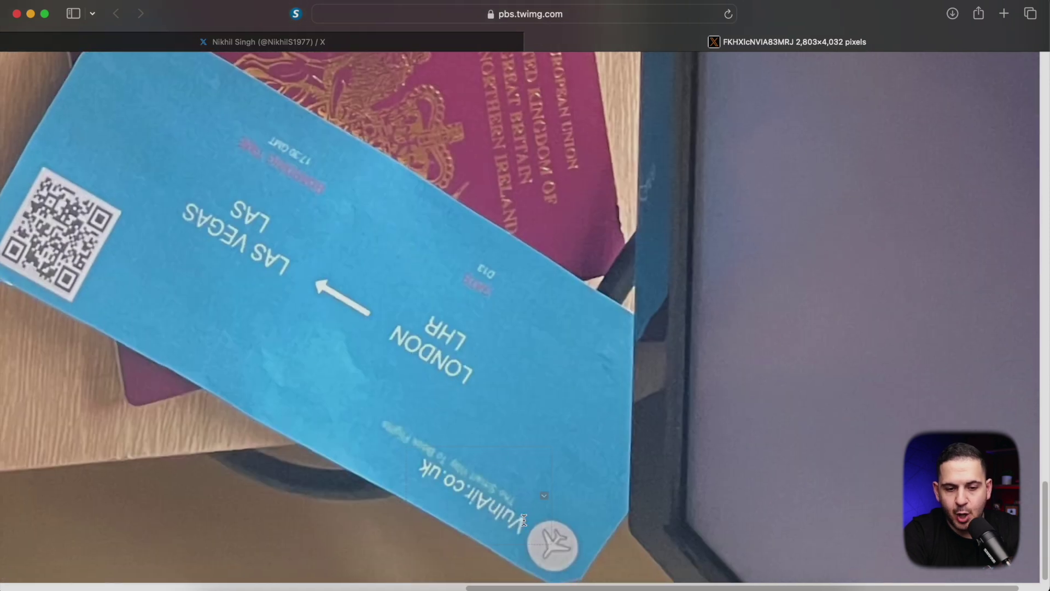
left_click(507, 525)
left_click(507, 525)
scroll(666, 387, "right", 5)
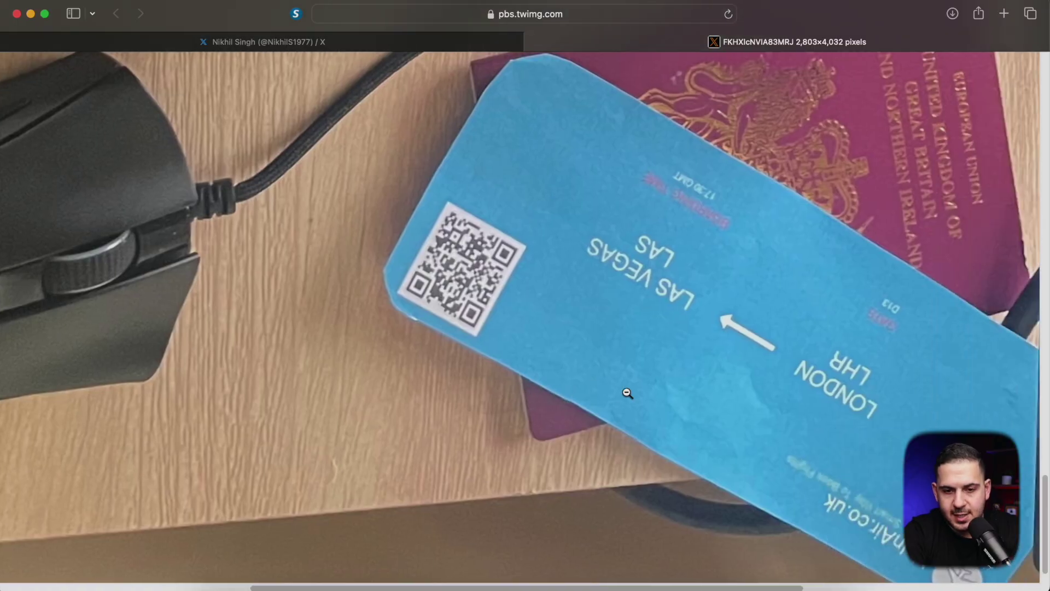
left_click(626, 392)
left_click(627, 392)
scroll(628, 463, "down", 10)
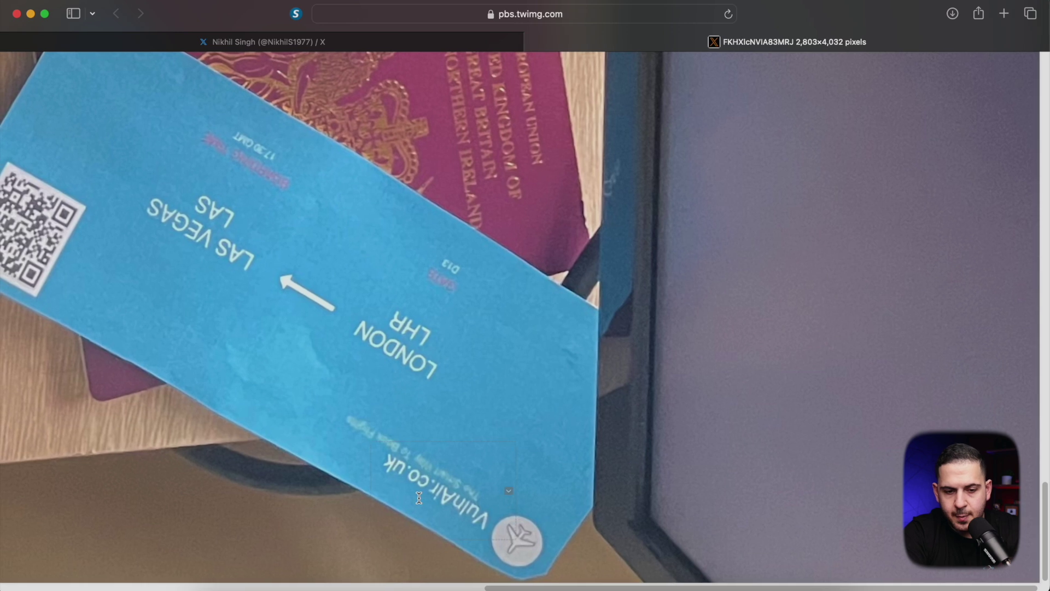
Copy VulnAir.co.uk from the boarding pass photo and add it as a new entry in the notes' Domains list
left_click_drag(491, 519, 423, 485)
key("super+c")
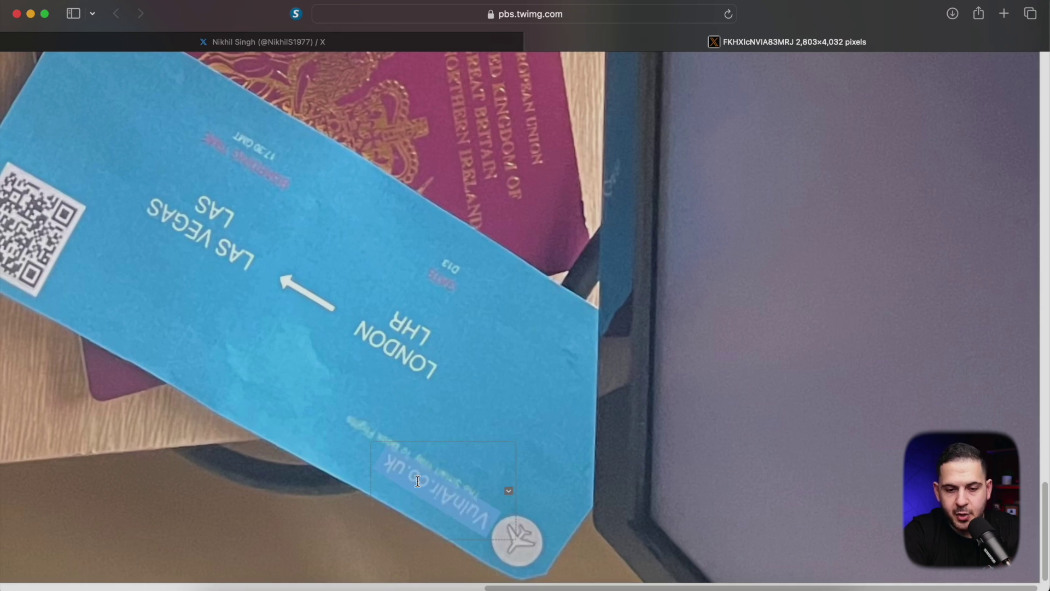
left_click(761, 569)
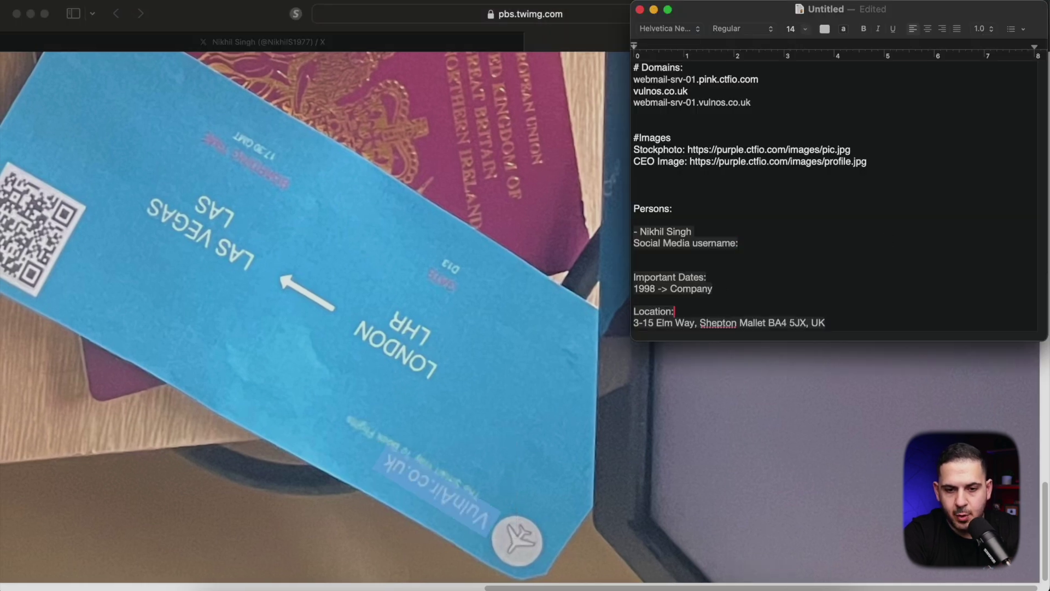
left_click(634, 79)
key("super+Right")
key("Return")
key("super+v")
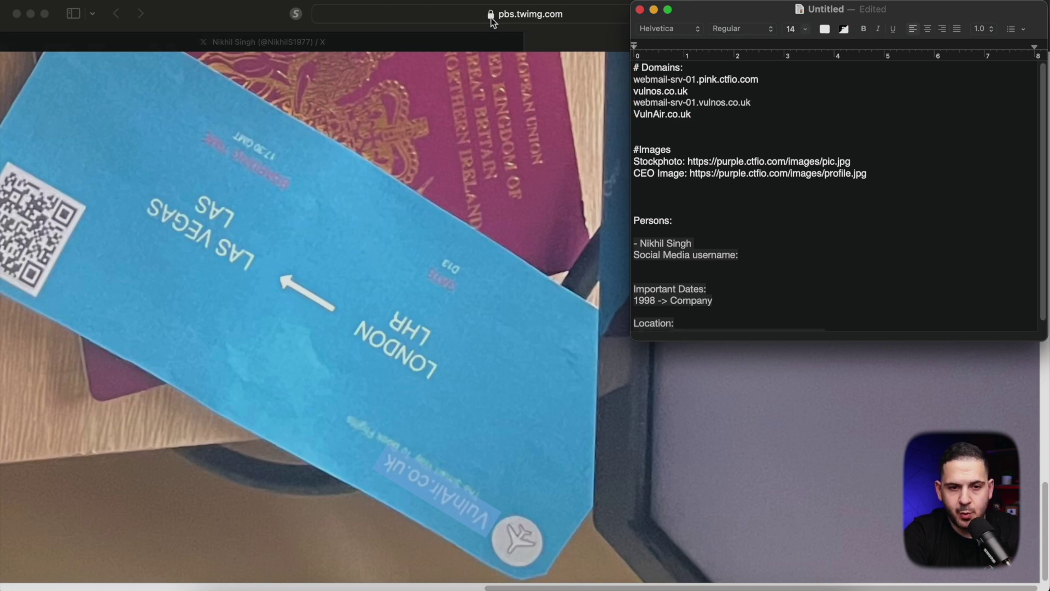
Take a screenshot of the boarding pass's QR code in the enlarged photo
scroll(50, 204, "left", 5)
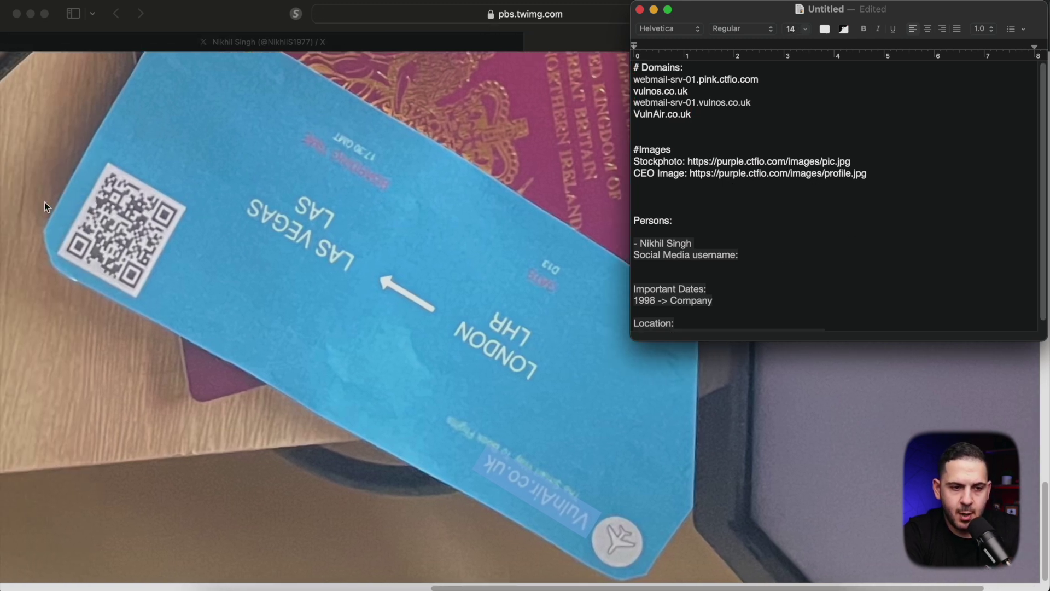
left_click(44, 201)
key("super+shift+4")
left_click_drag(38, 144, 242, 347)
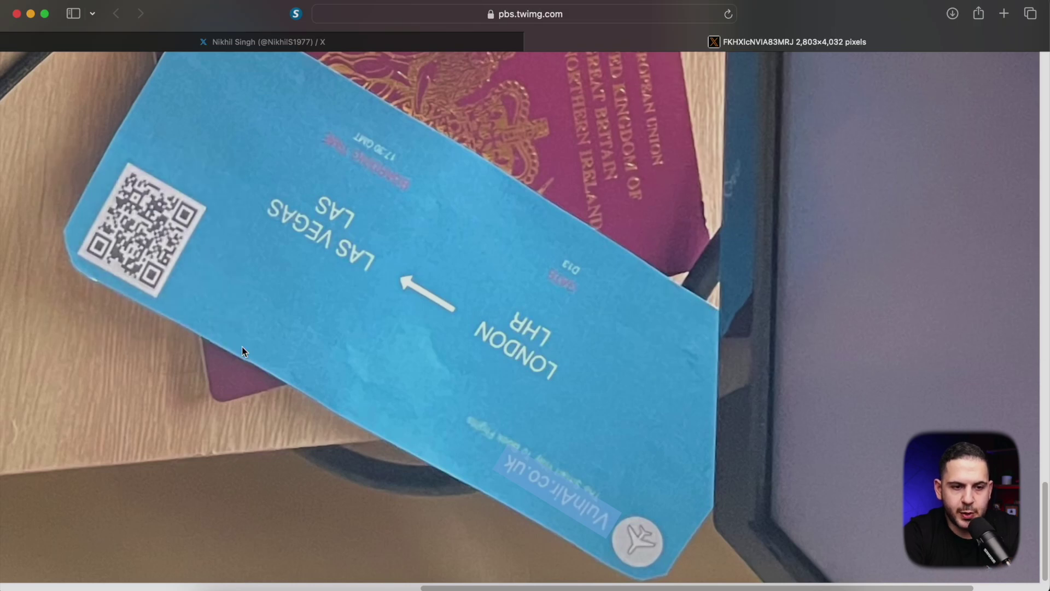
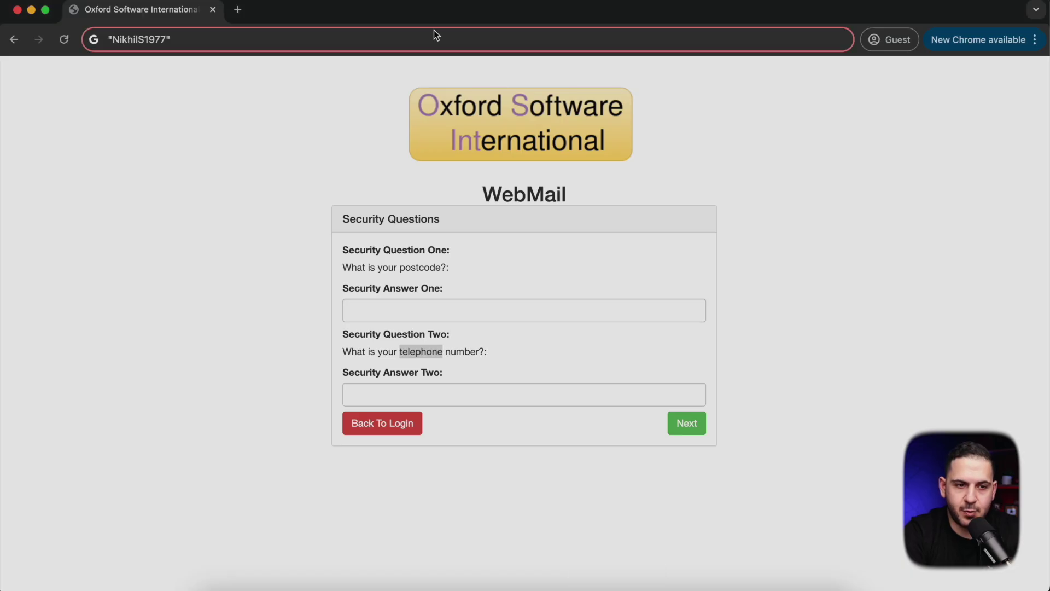
Find the dnschecker.org QR code scanner in Chrome and decode a fresh screenshot of the boarding pass's QR code with it
key("super+a")
type("qrcode readye")
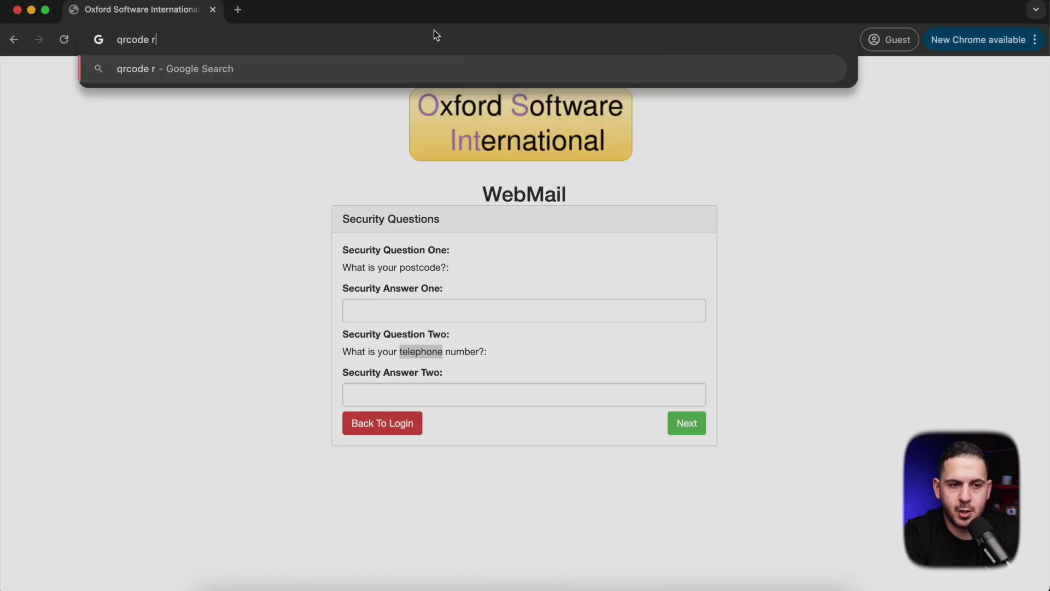
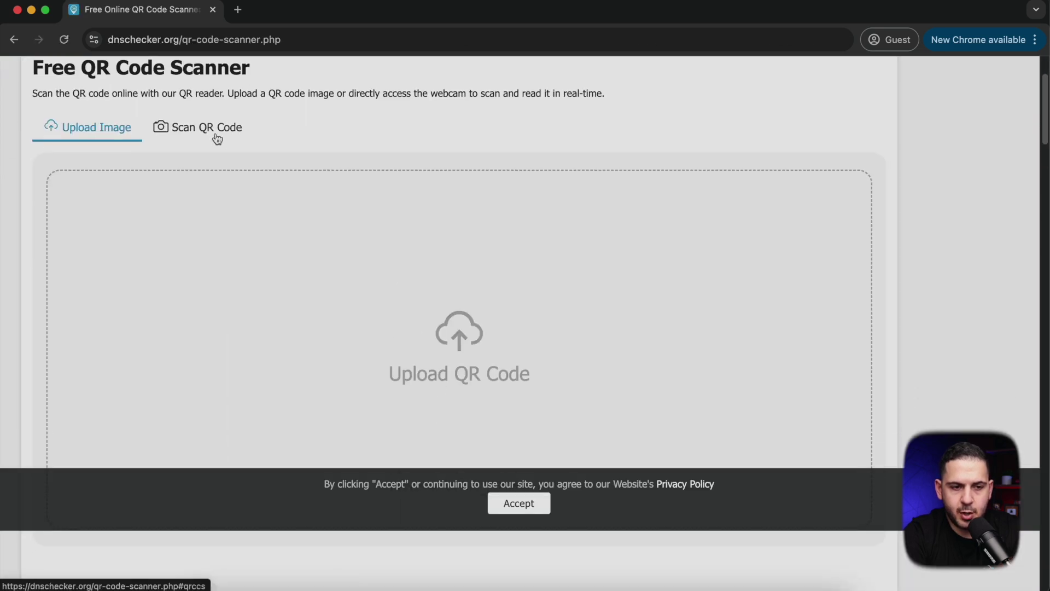
key("super+Tab")
key("super+Tab")
key("super+Tab")
key("super+shift+4")
left_click_drag(35, 112, 296, 388)
key("super+Tab")
left_click_drag(1002, 564, 595, 336)
scroll(595, 336, "down", 10)
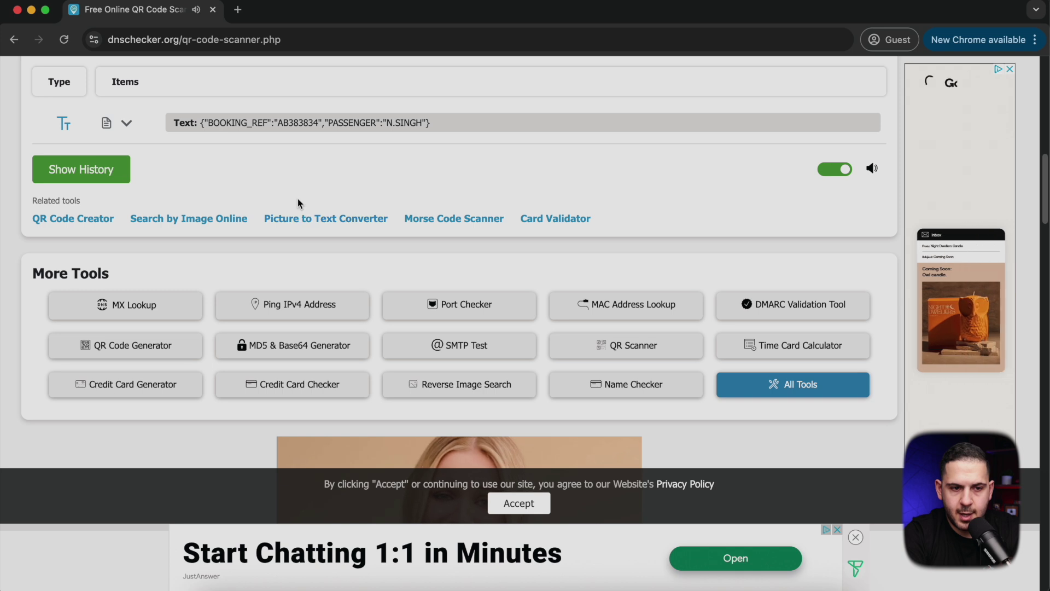
Copy the decoded booking reference and passenger text into the notes below the domains, removing the stray "Show History" text
triple_click(187, 120)
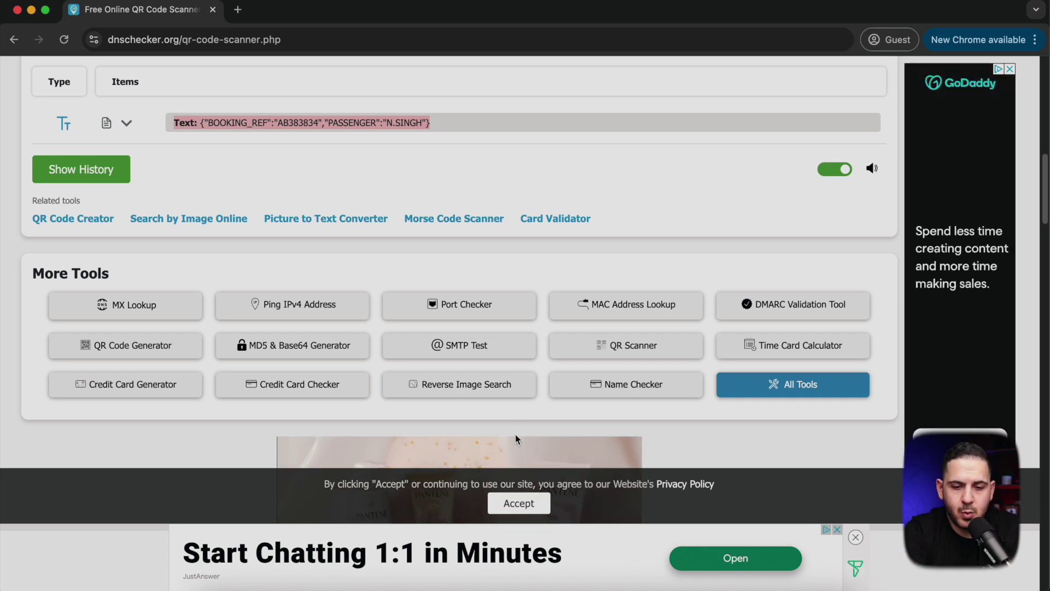
left_click(762, 582)
scroll(714, 325, "down", 1)
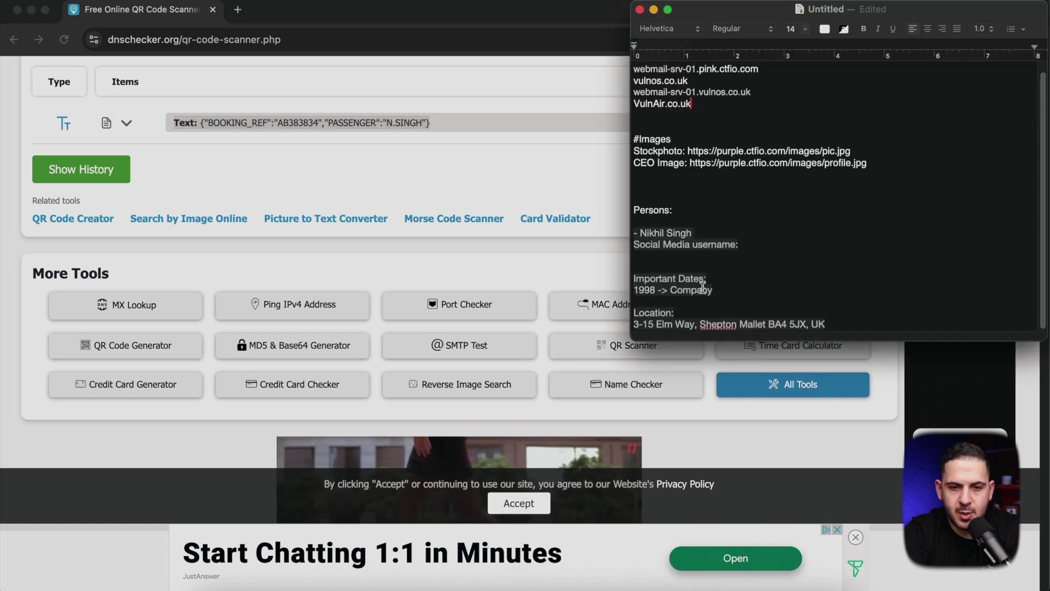
key("Return")
key("Return")
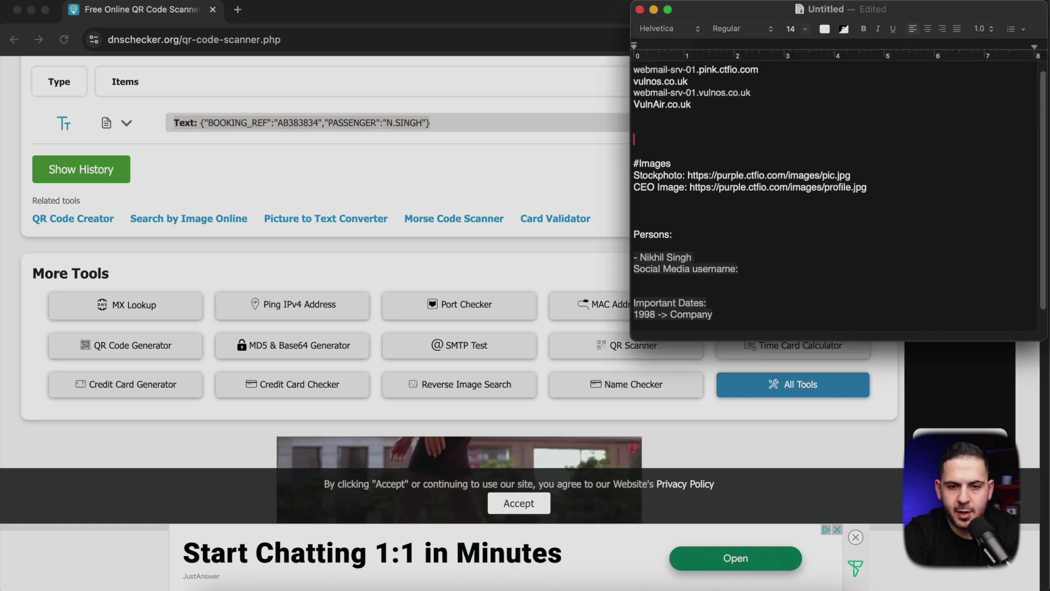
type("Text: {\"BOOKING_REF\":\"AB383834\",\"PASSENGER\":\"N.SINGH\"} Show History")
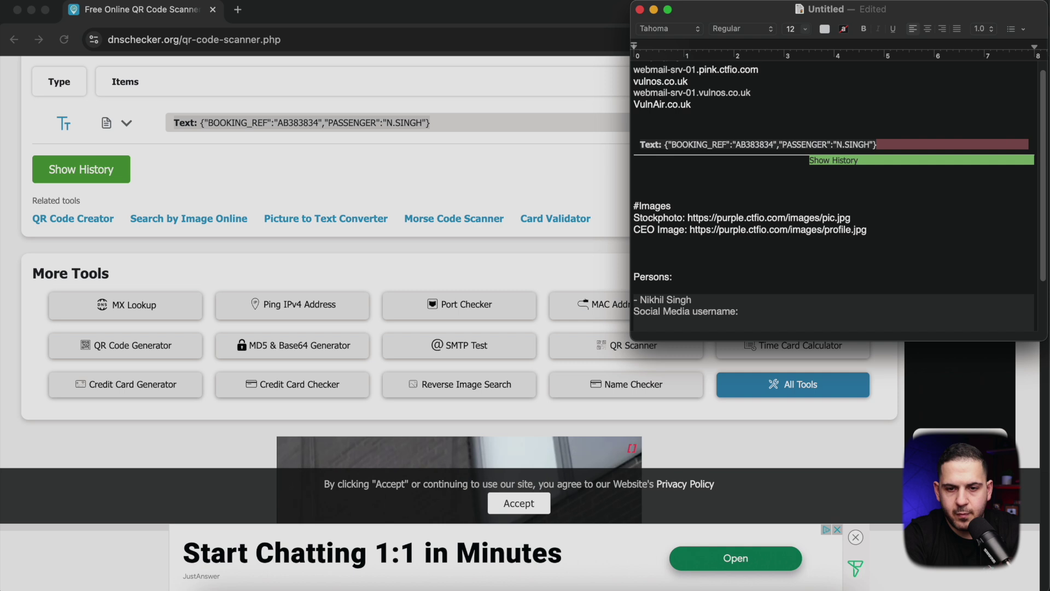
triple_click(833, 160)
key("BackSpace")
key("BackSpace")
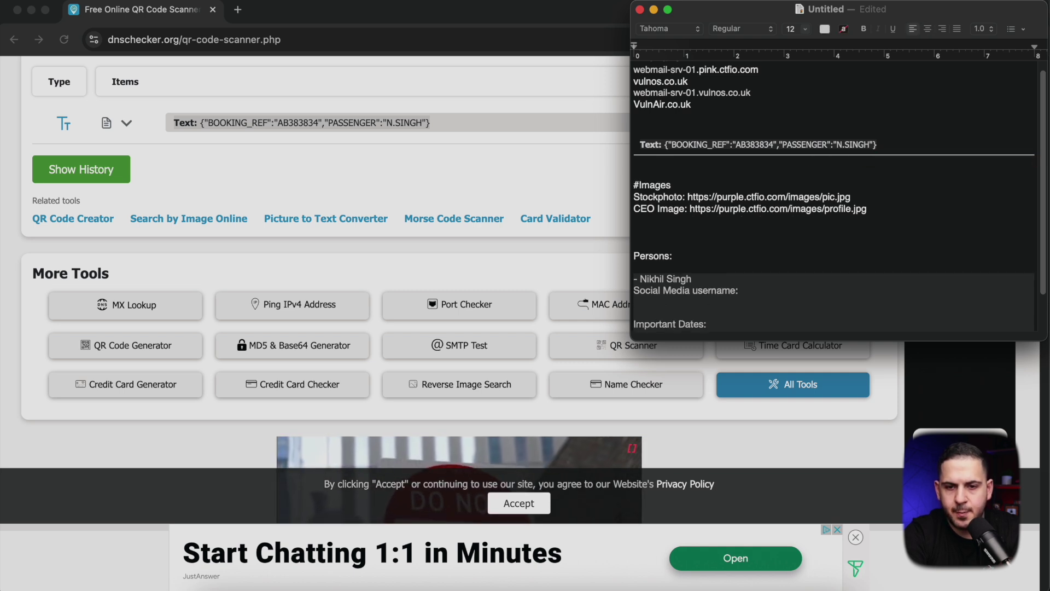
Open the vulnair.co.uk website in Chrome
left_click(345, 40)
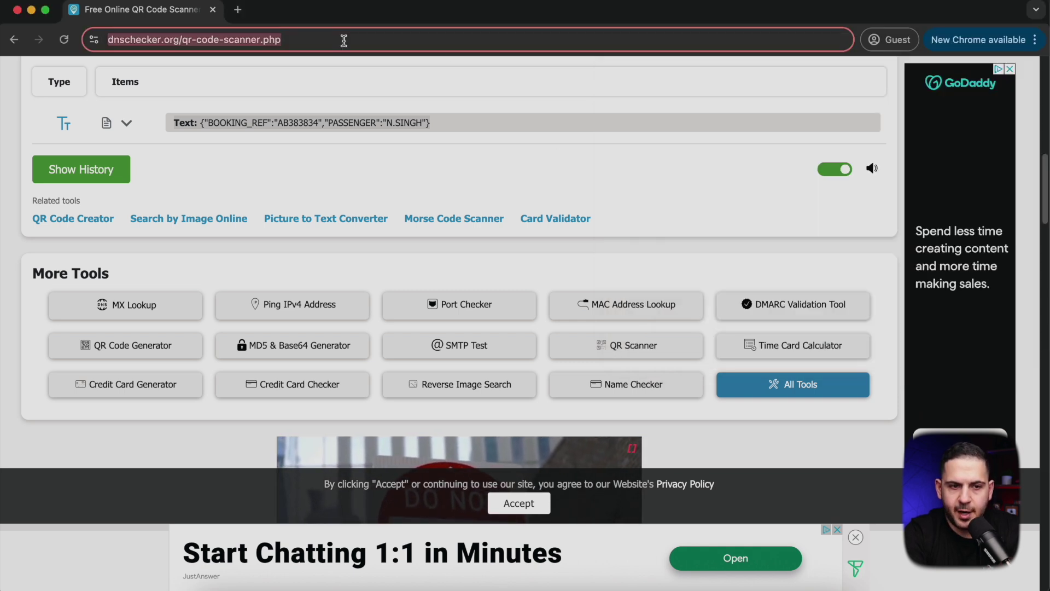
type("vulnairc")
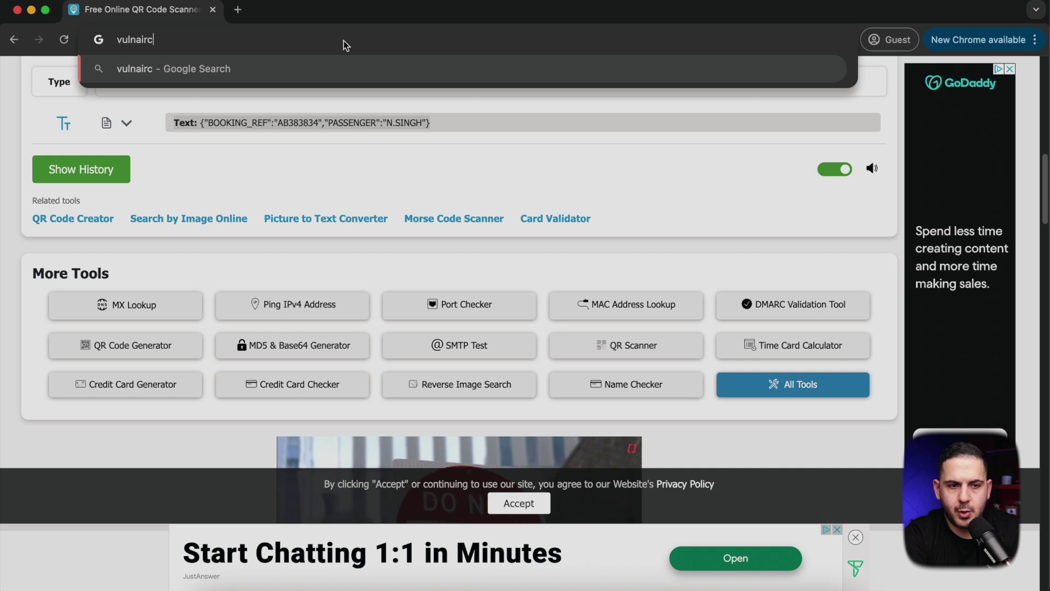
key("BackSpace")
type(".co.u")
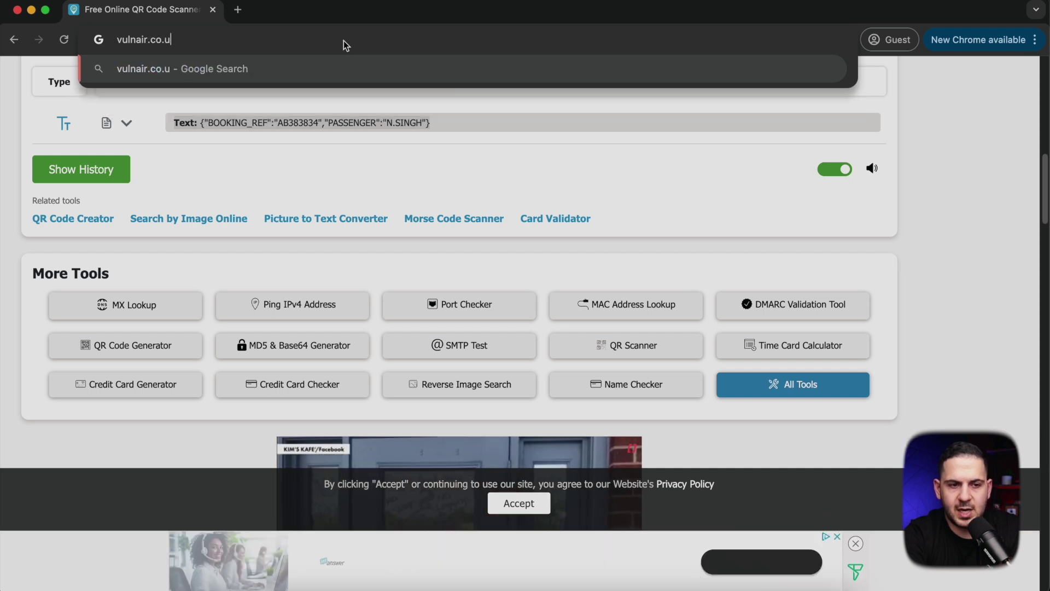
type("k")
key("Return")
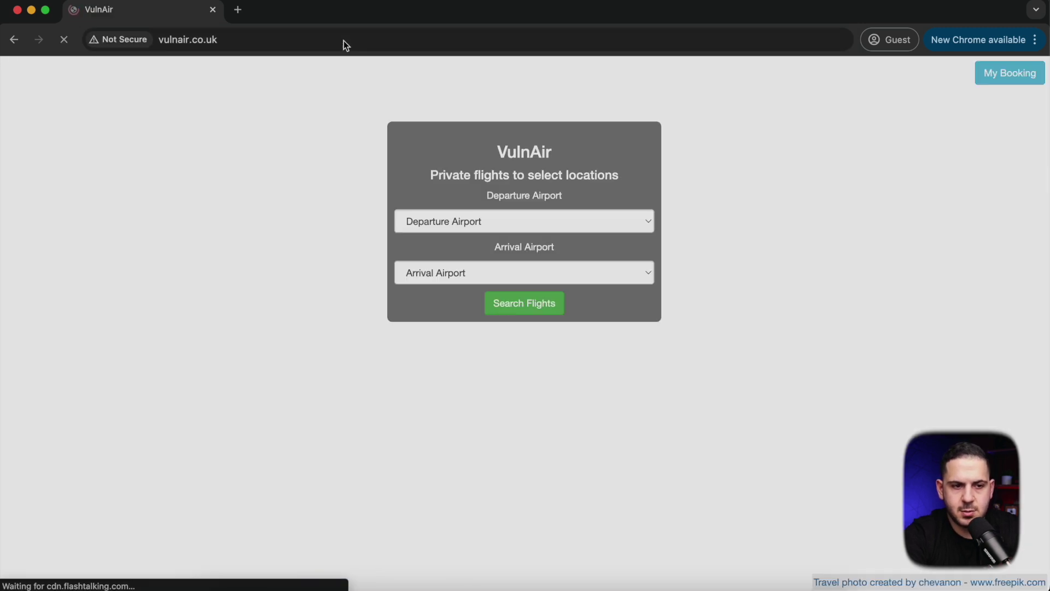
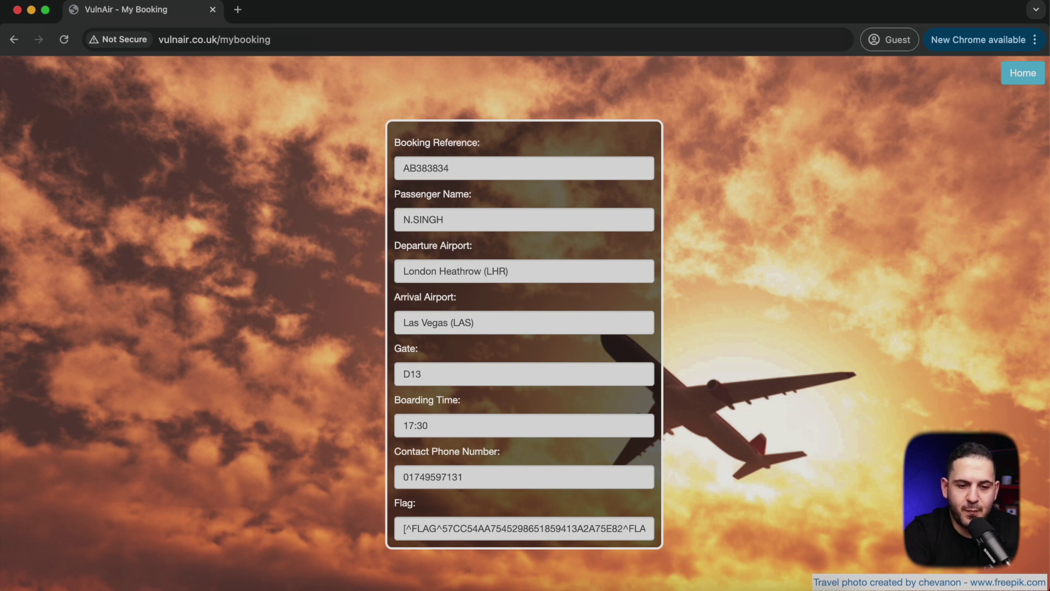
Examine the VulnAir booking record, including its flag, booking reference and arrival airport
double_click(542, 533)
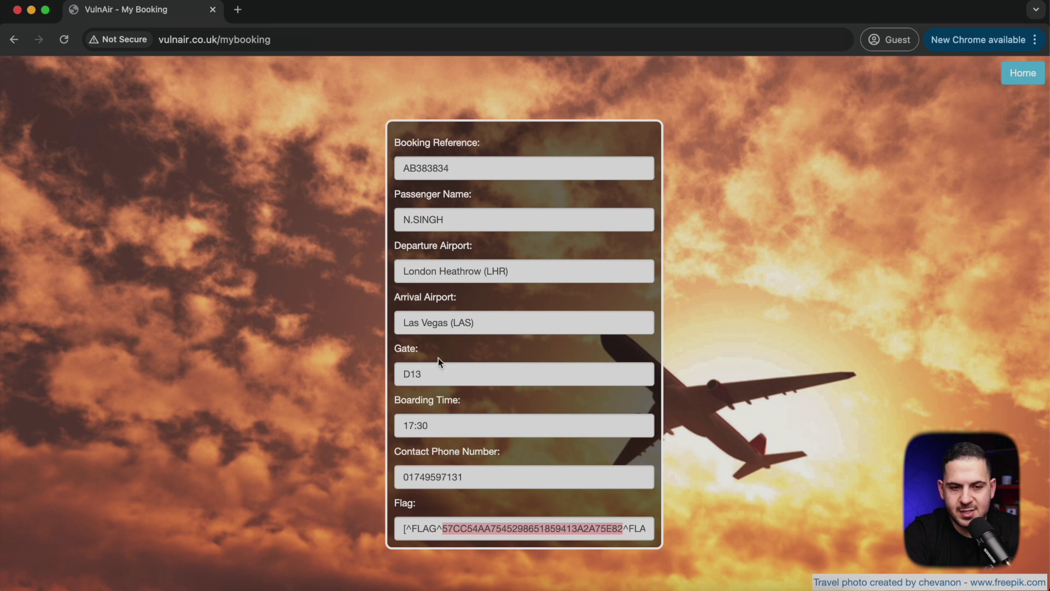
left_click_drag(388, 128, 415, 175)
double_click(414, 174)
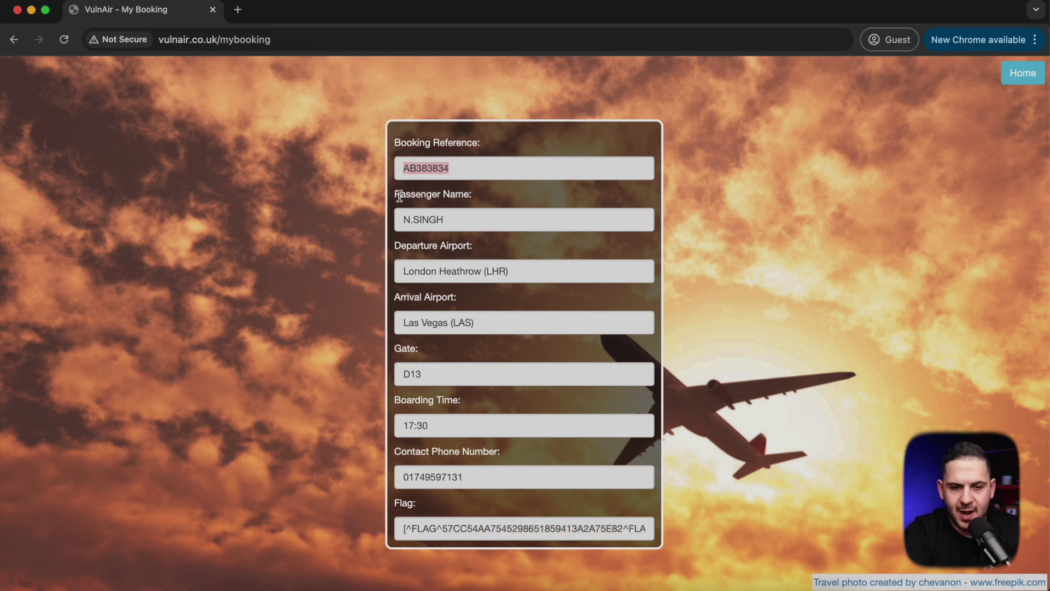
double_click(468, 320)
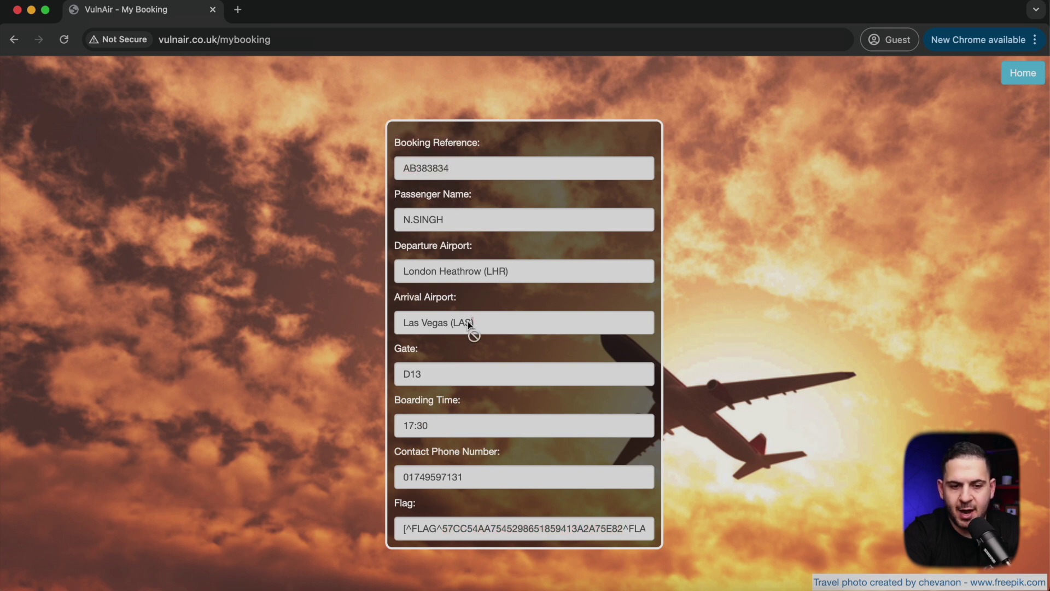
Add a Phone Number line with the booking's contact number to the person's notes and get the social media username from Safari
double_click(438, 477)
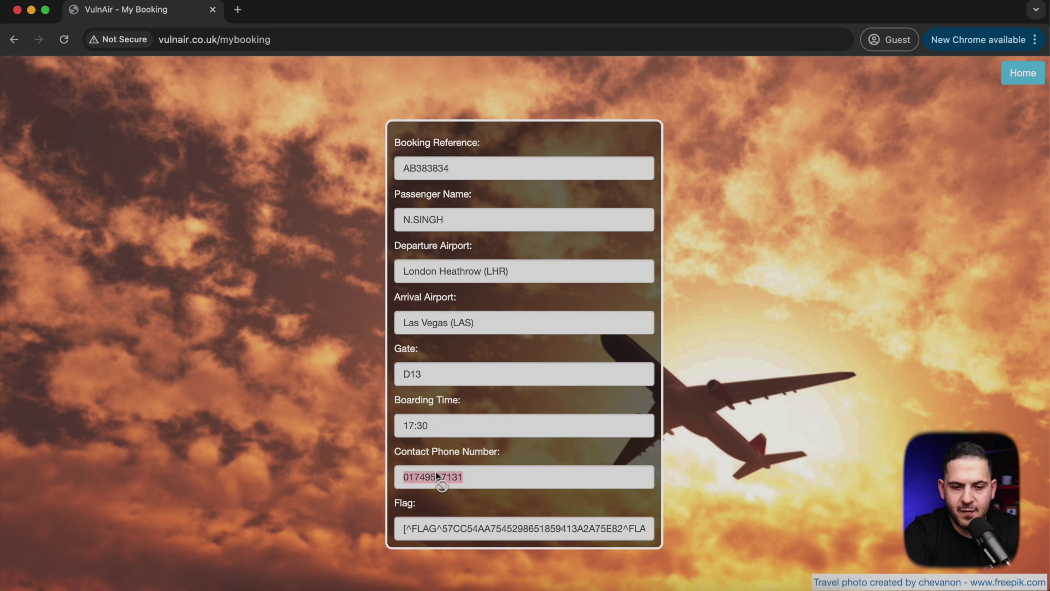
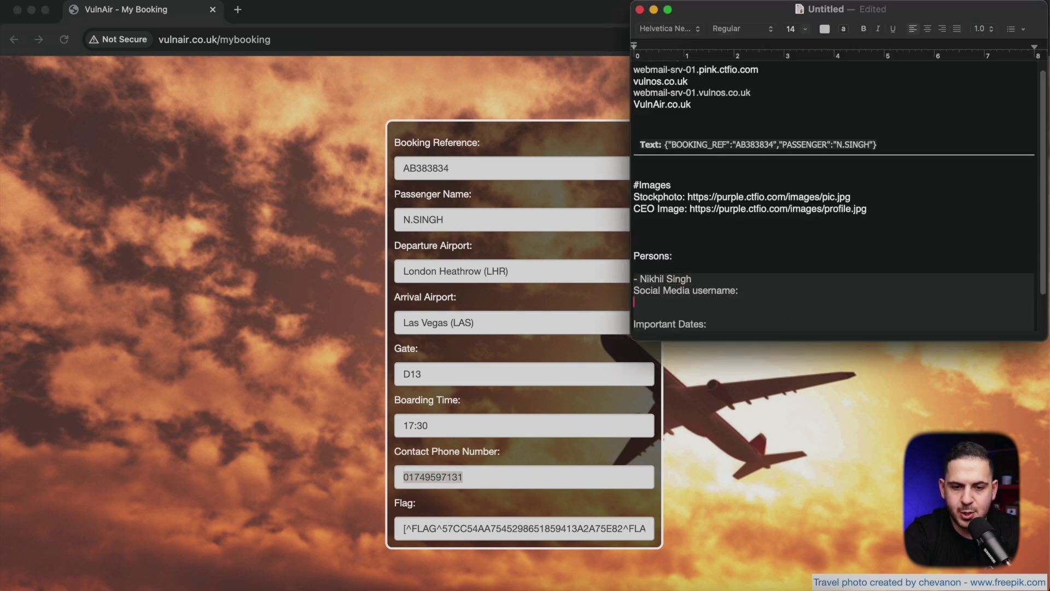
type("Php")
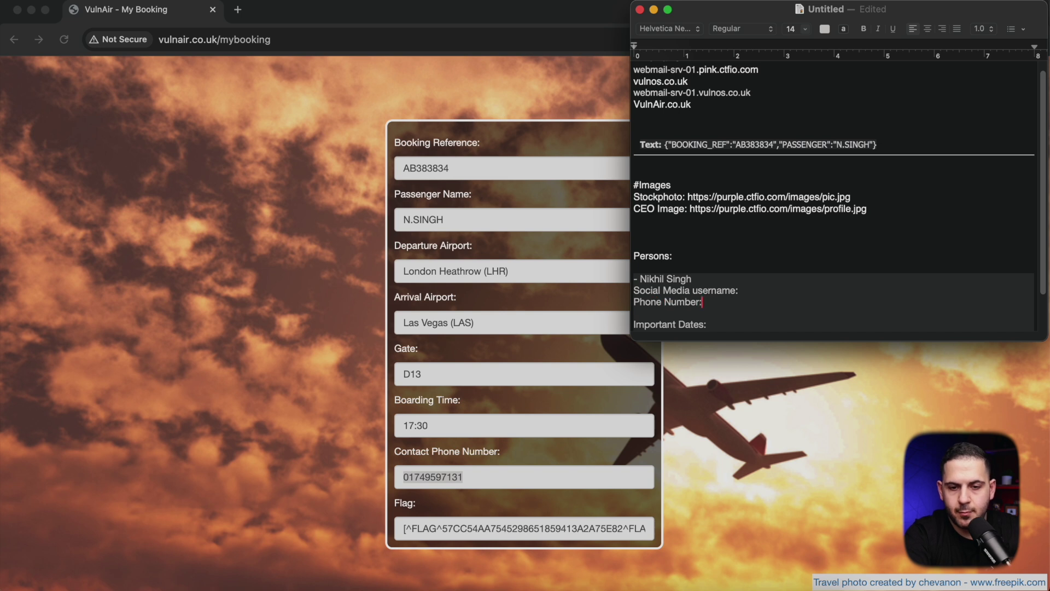
key("super+v")
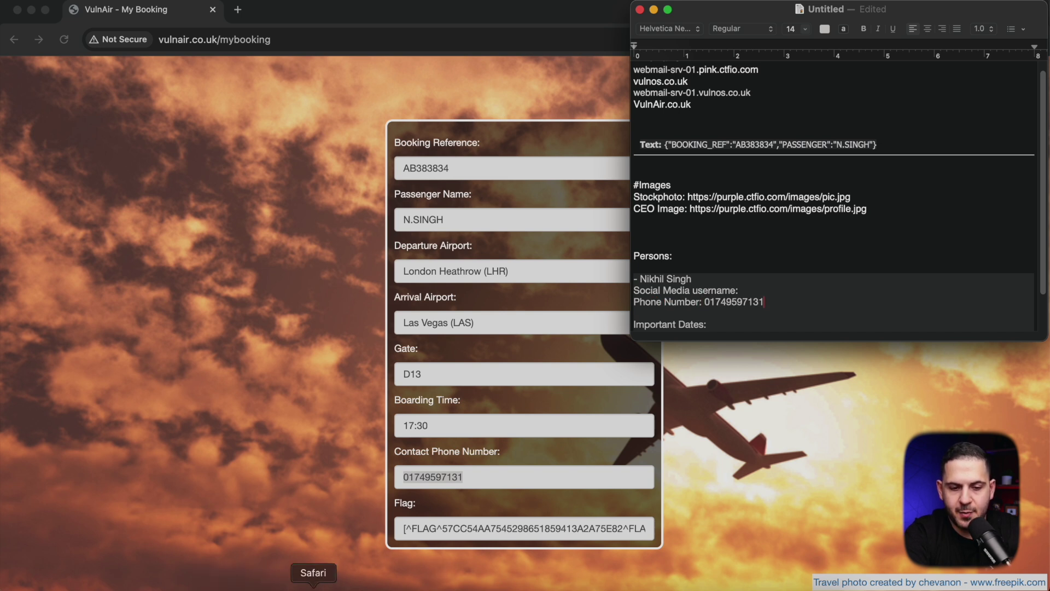
left_click(315, 580)
left_click(362, 39)
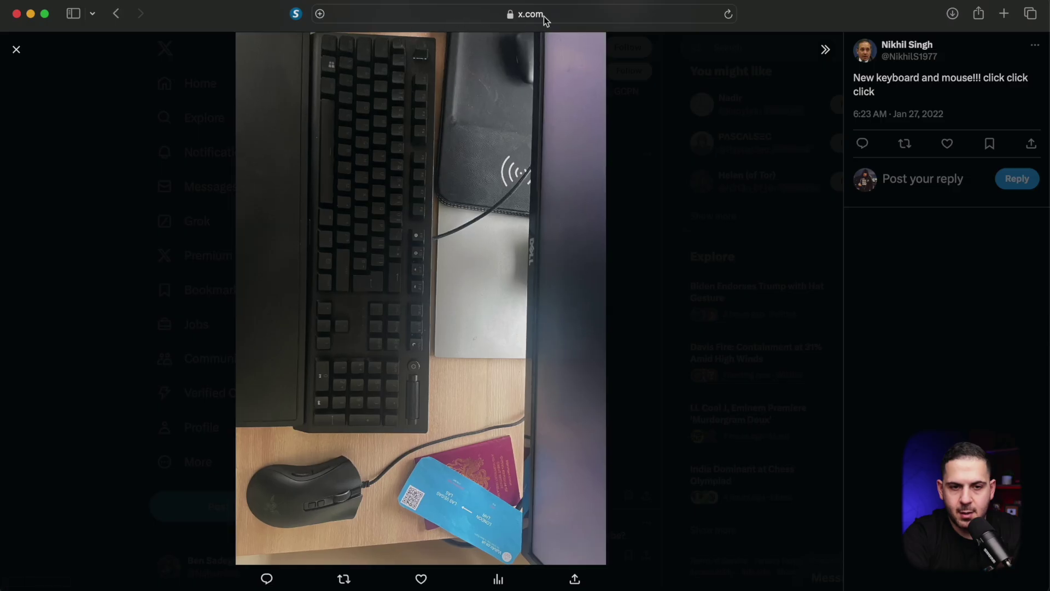
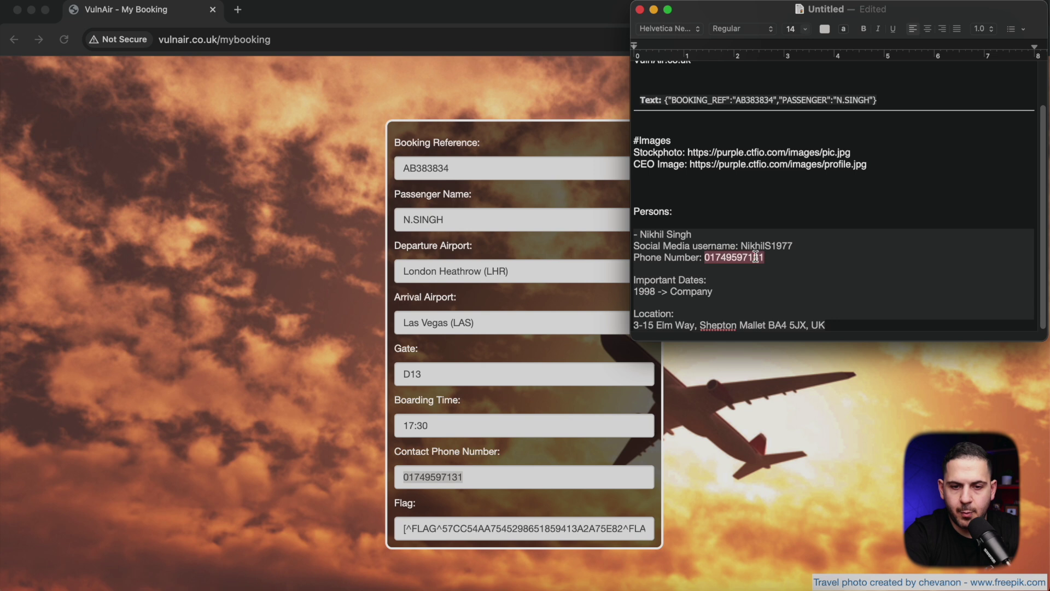
Answer the webmail's postcode and telephone security questions in Chrome with the postcode and phone number from the notes
scroll(705, 264, "up", 3)
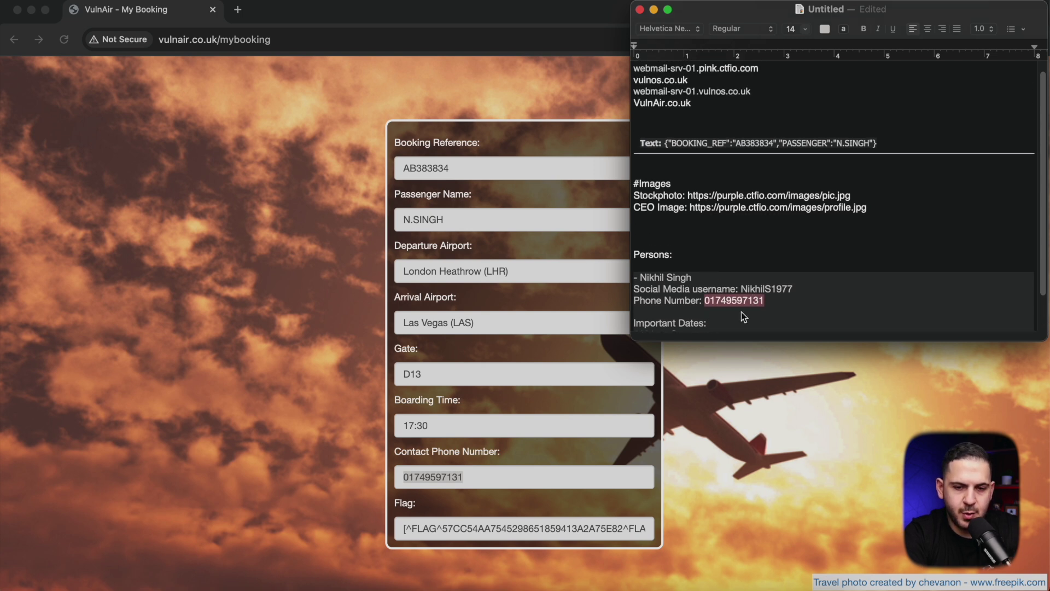
scroll(741, 311, "down", 3)
double_click(792, 325)
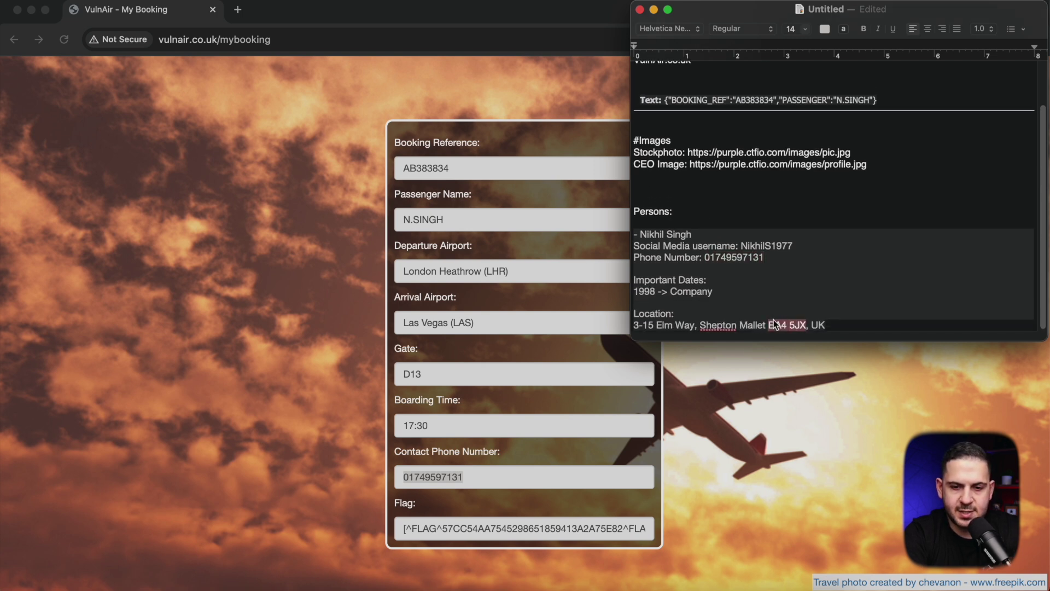
left_click(448, 234)
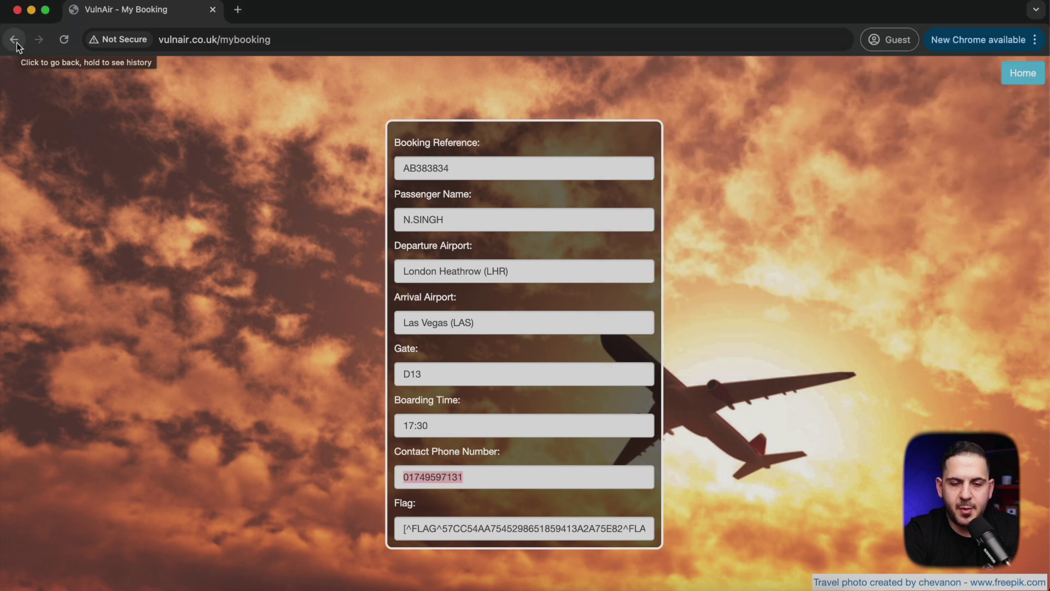
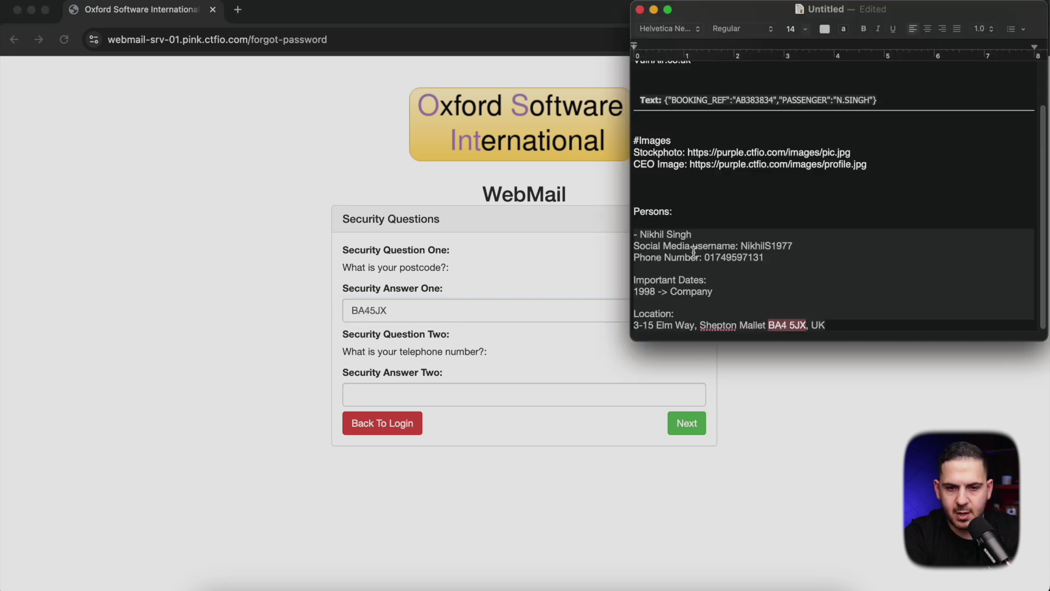
scroll(758, 215, "up", 3)
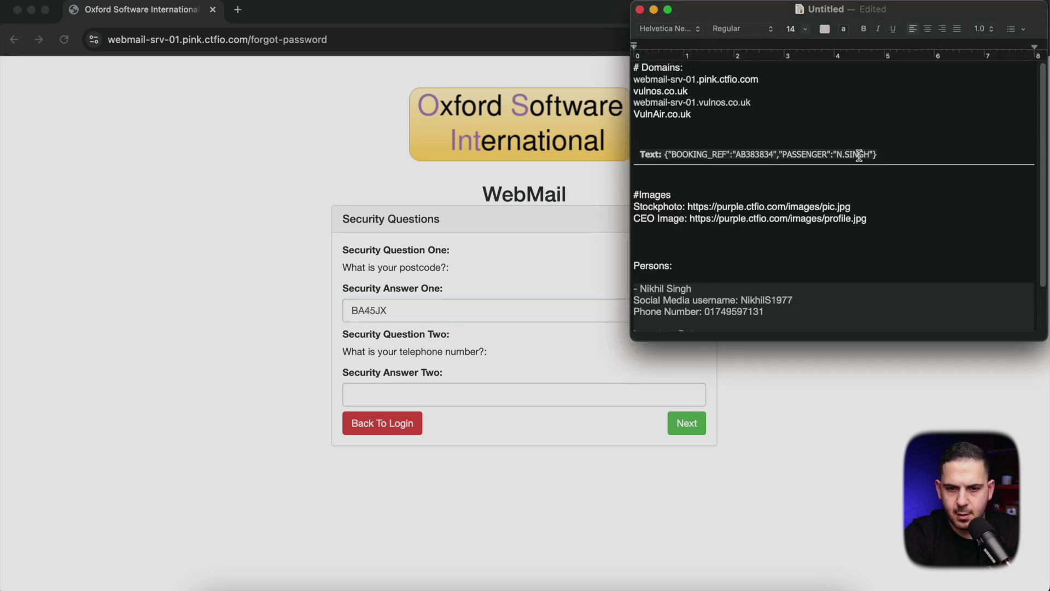
scroll(859, 156, "down", 3)
left_click_drag(766, 257, 706, 256)
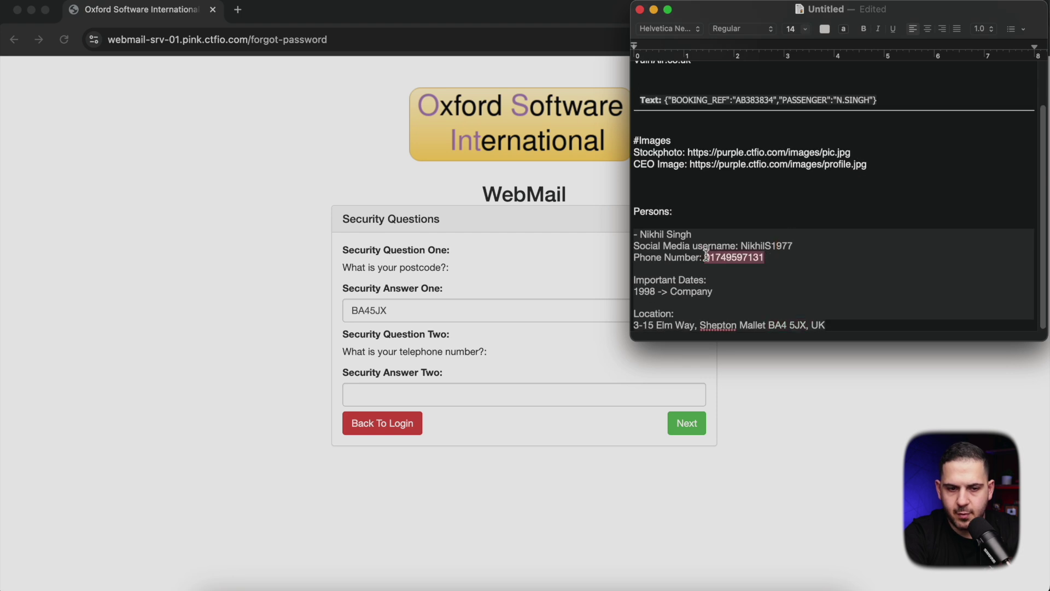
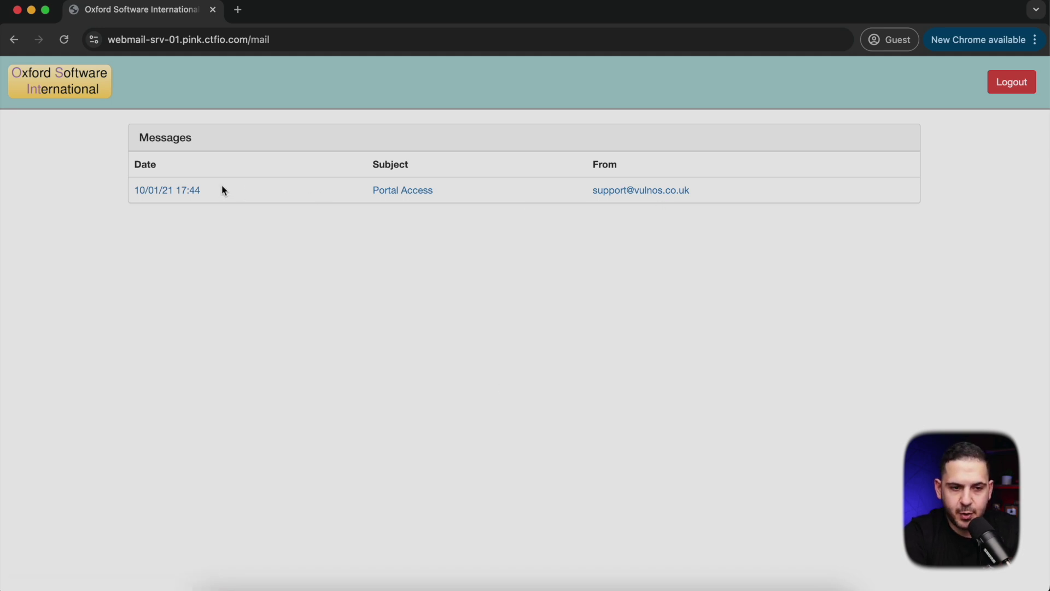
Open the Portal Access email in the webmail inbox and check its flag
left_click(188, 191)
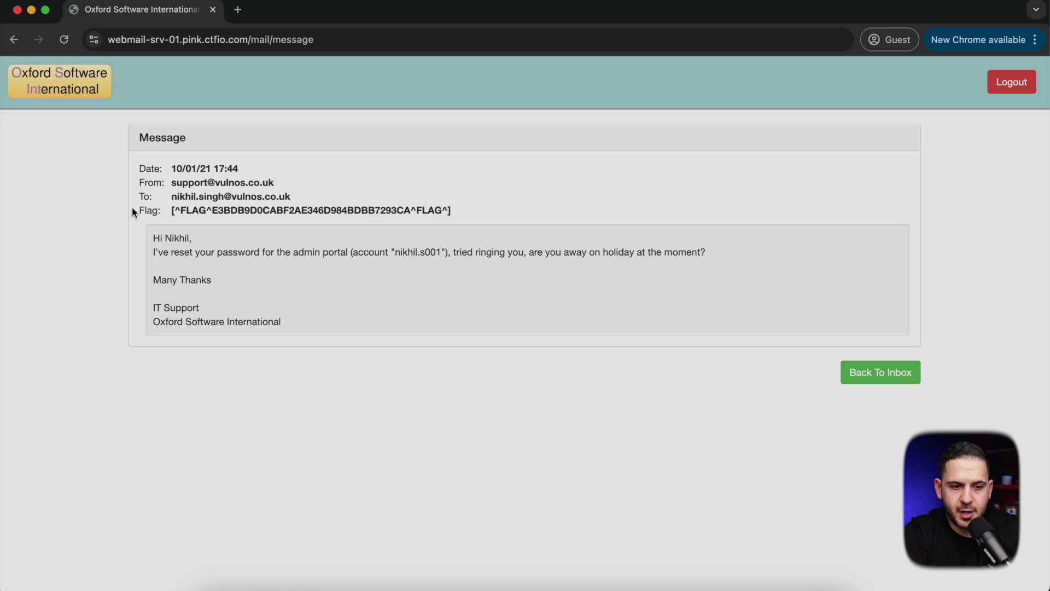
mouse_move(188, 218)
left_mouse_down()
mouse_move(482, 202)
mouse_move(186, 205)
left_mouse_up()
double_click(175, 210)
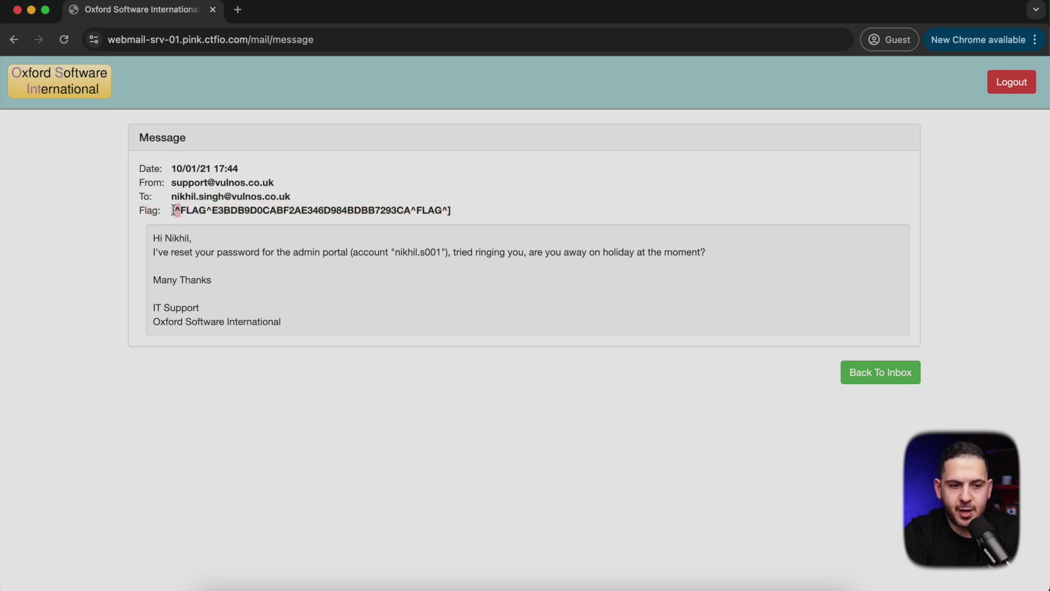
Examine the Portal Access message body for the admin portal account name and the details of the password reset
left_click_drag(162, 255, 379, 261)
left_click(379, 261)
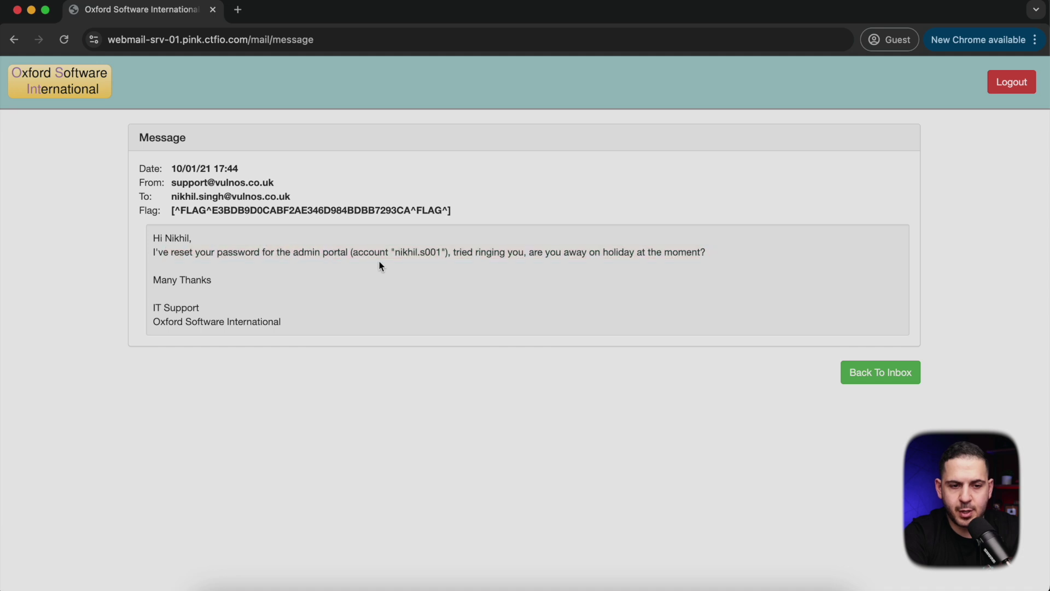
double_click(330, 253)
left_click_drag(395, 254, 434, 254)
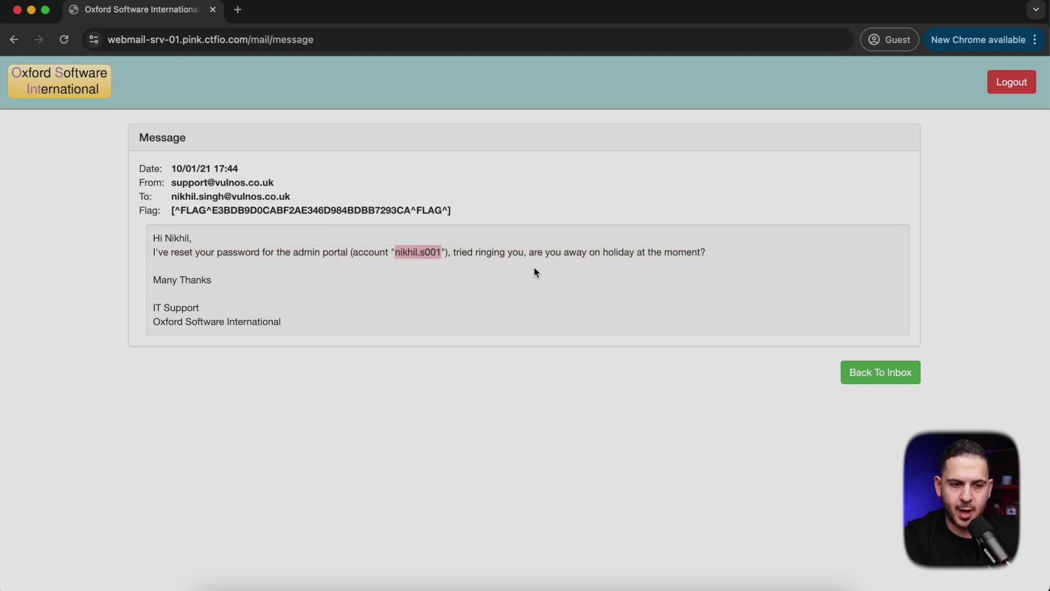
double_click(436, 253)
left_click_drag(436, 253, 406, 254)
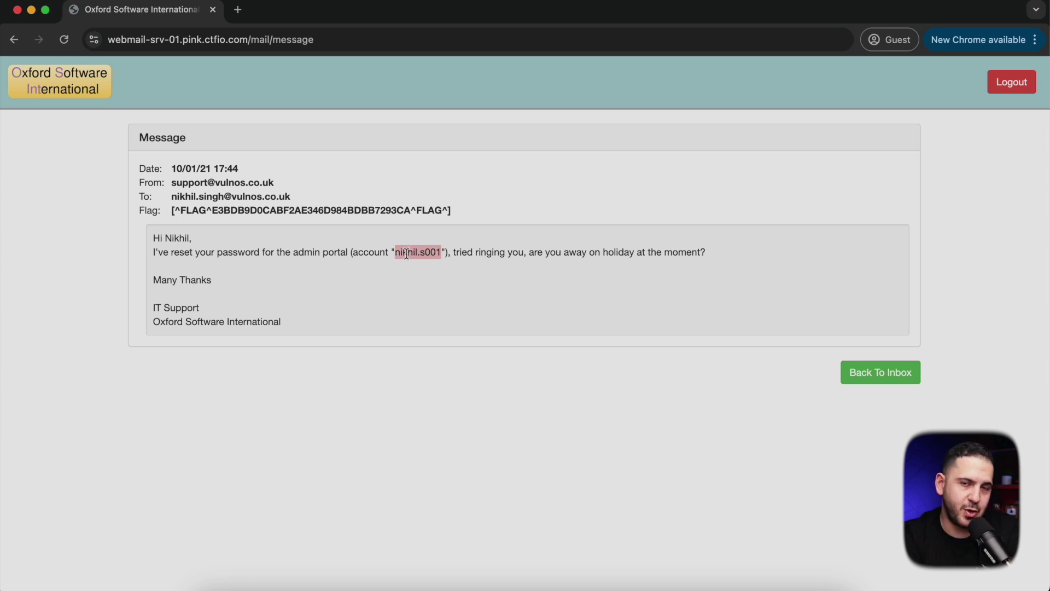
left_click(473, 254)
double_click(495, 254)
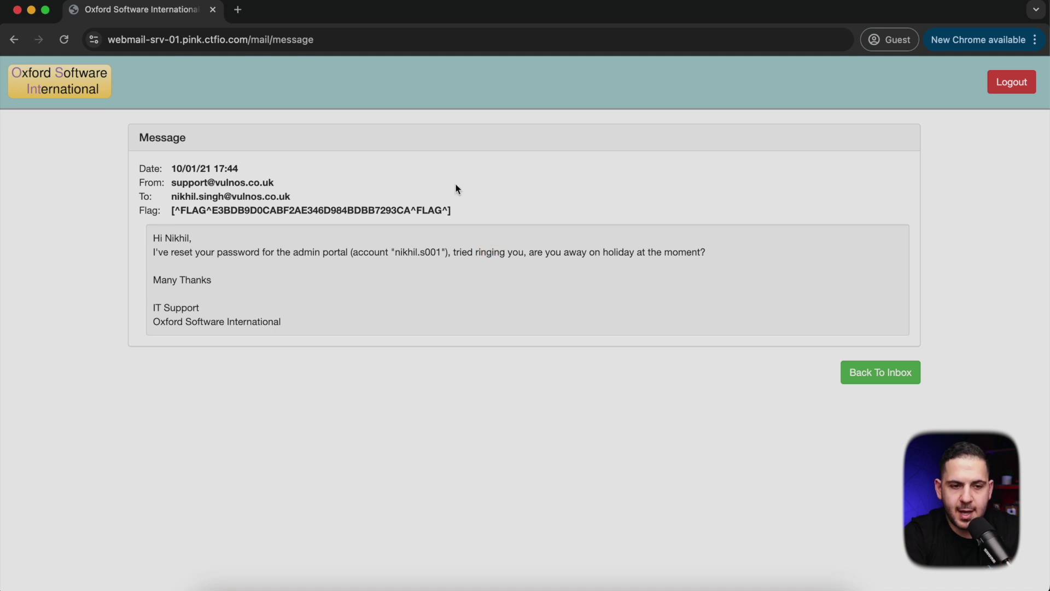
left_click(705, 479)
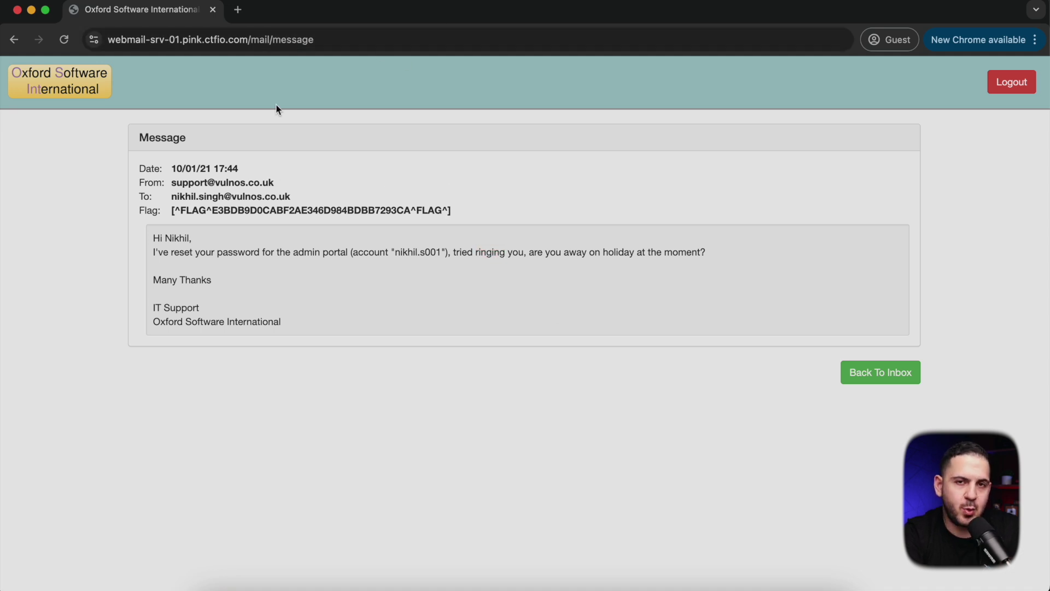
triple_click(300, 253)
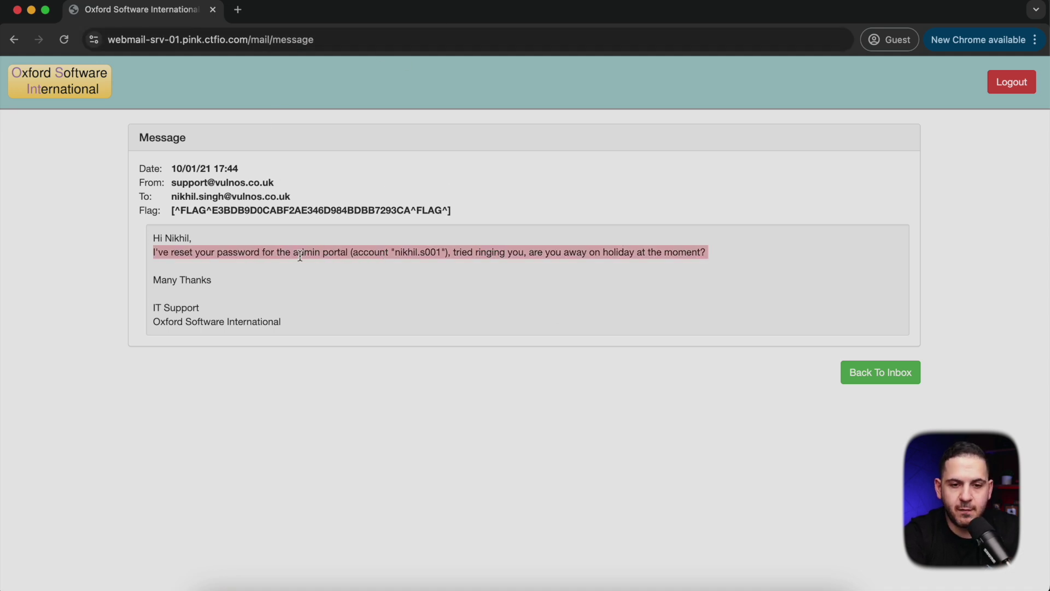